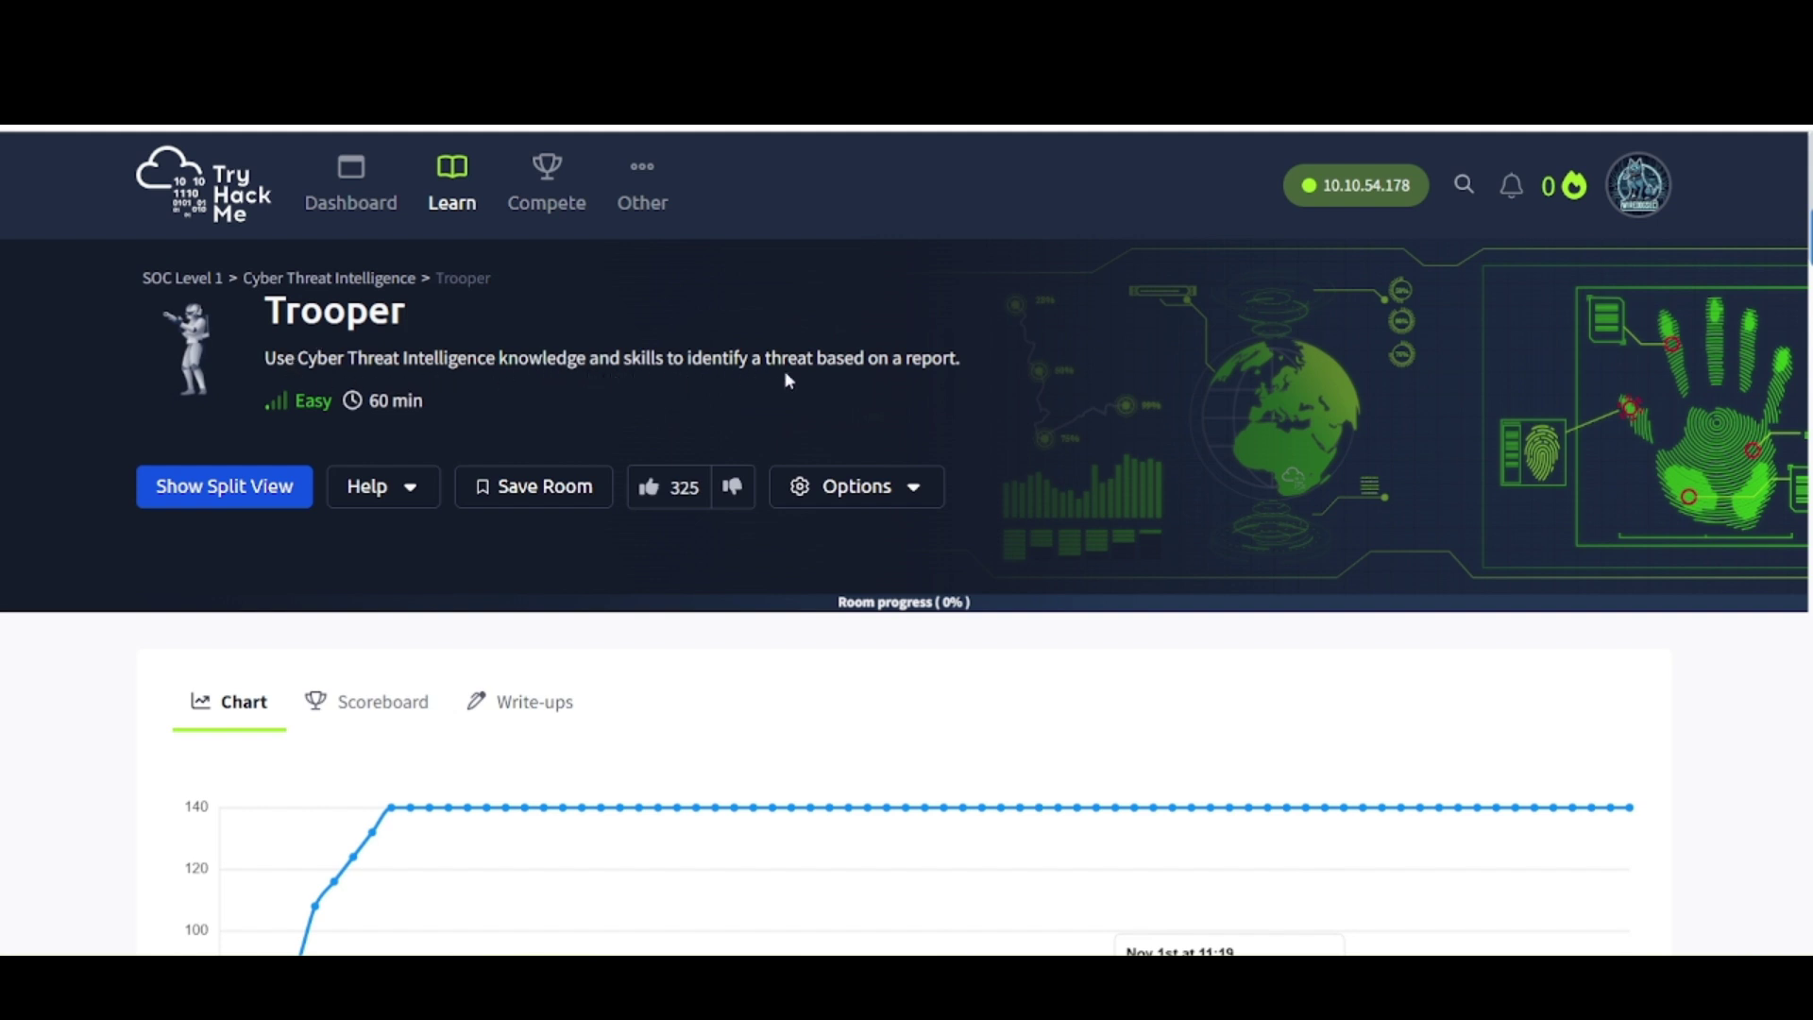
Step: Like the Trooper room and scroll to Task 1's OpenCTI and ATT&CK Navigator access details
click(649, 486)
scroll(9, 666, down, 5)
scroll(9, 666, down, 6)
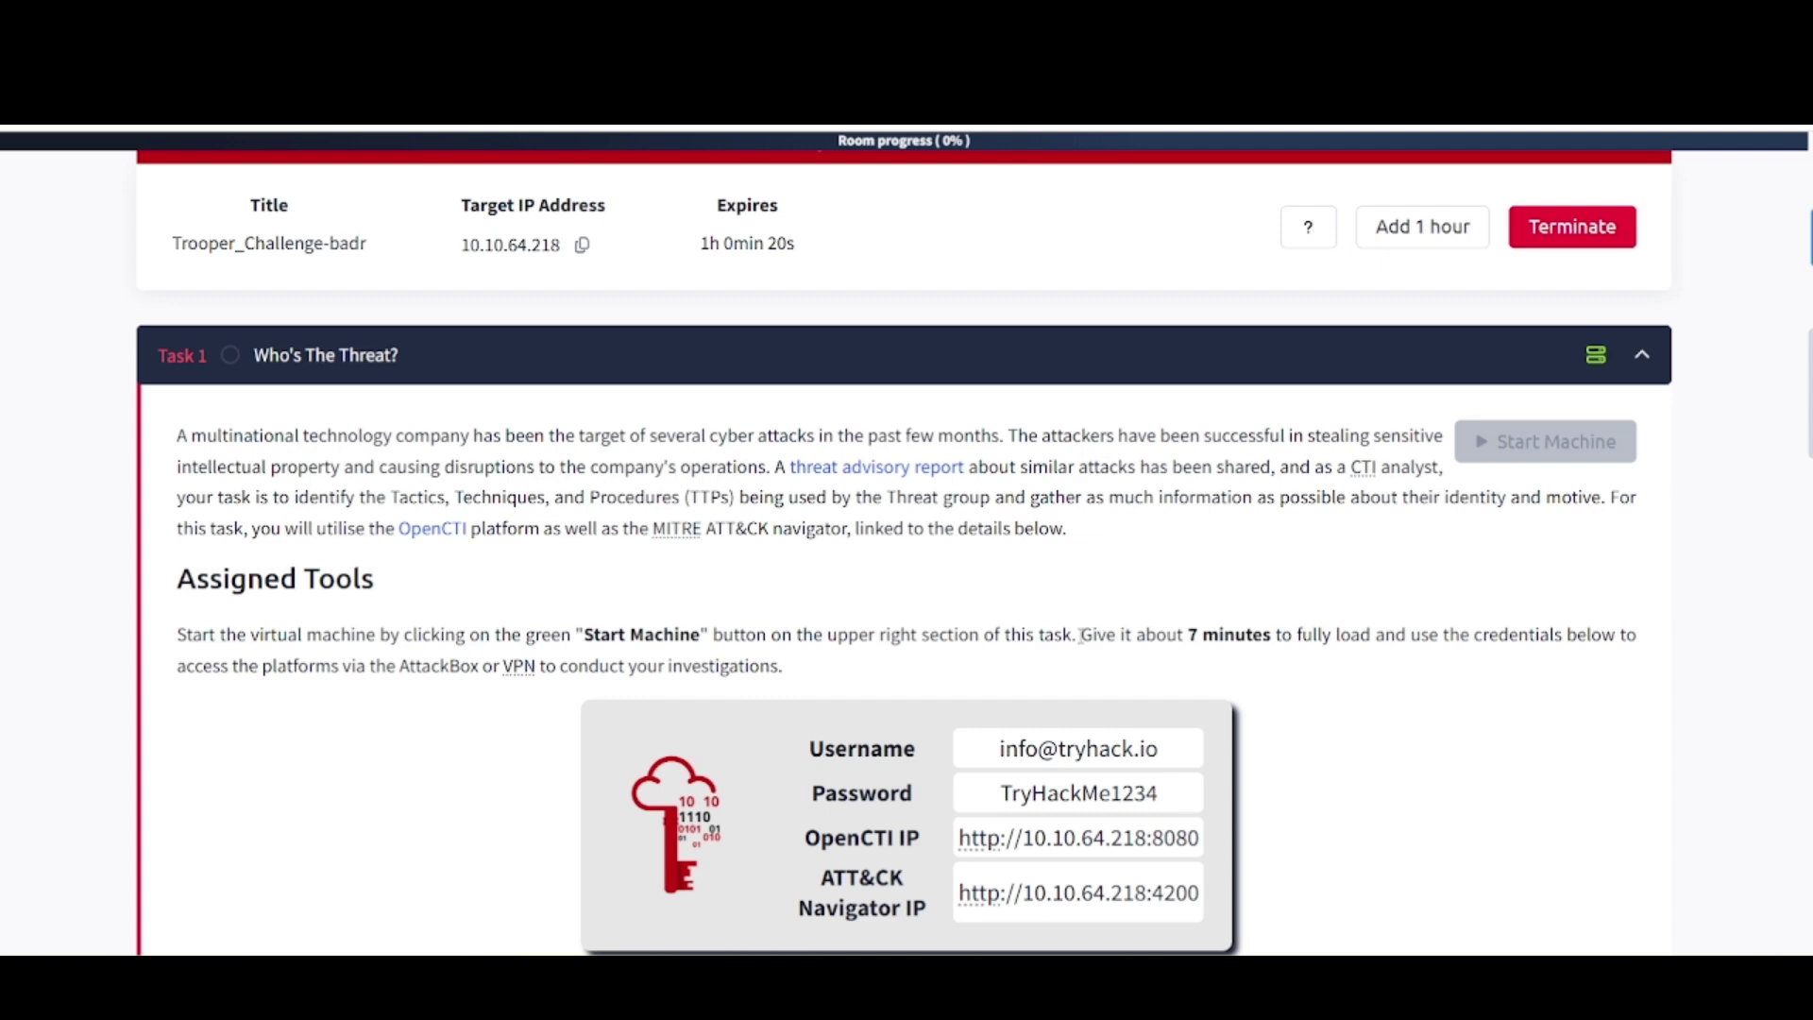
drag(1082, 635, 1292, 638)
click(1341, 659)
scroll(609, 636, up, 10)
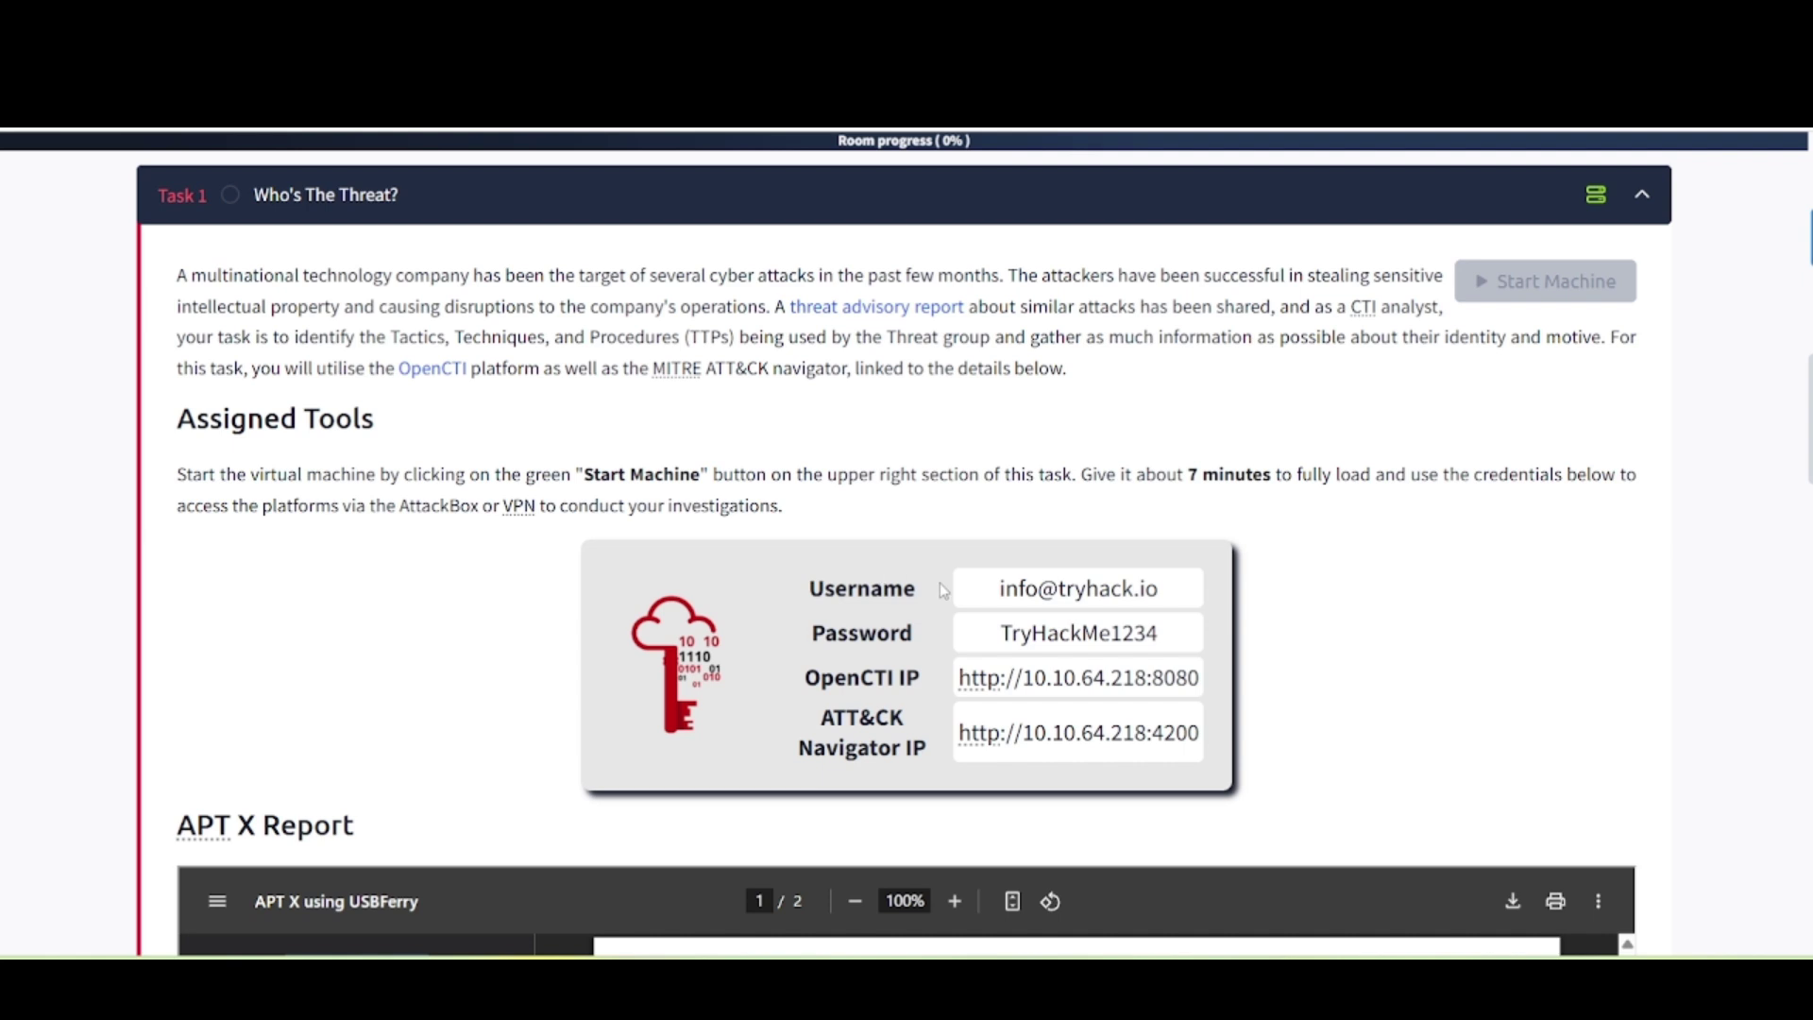
Step: Scroll through the APT X USBferry PDF report down to the 'Answer the questions below' section
scroll(942, 589, down, 2)
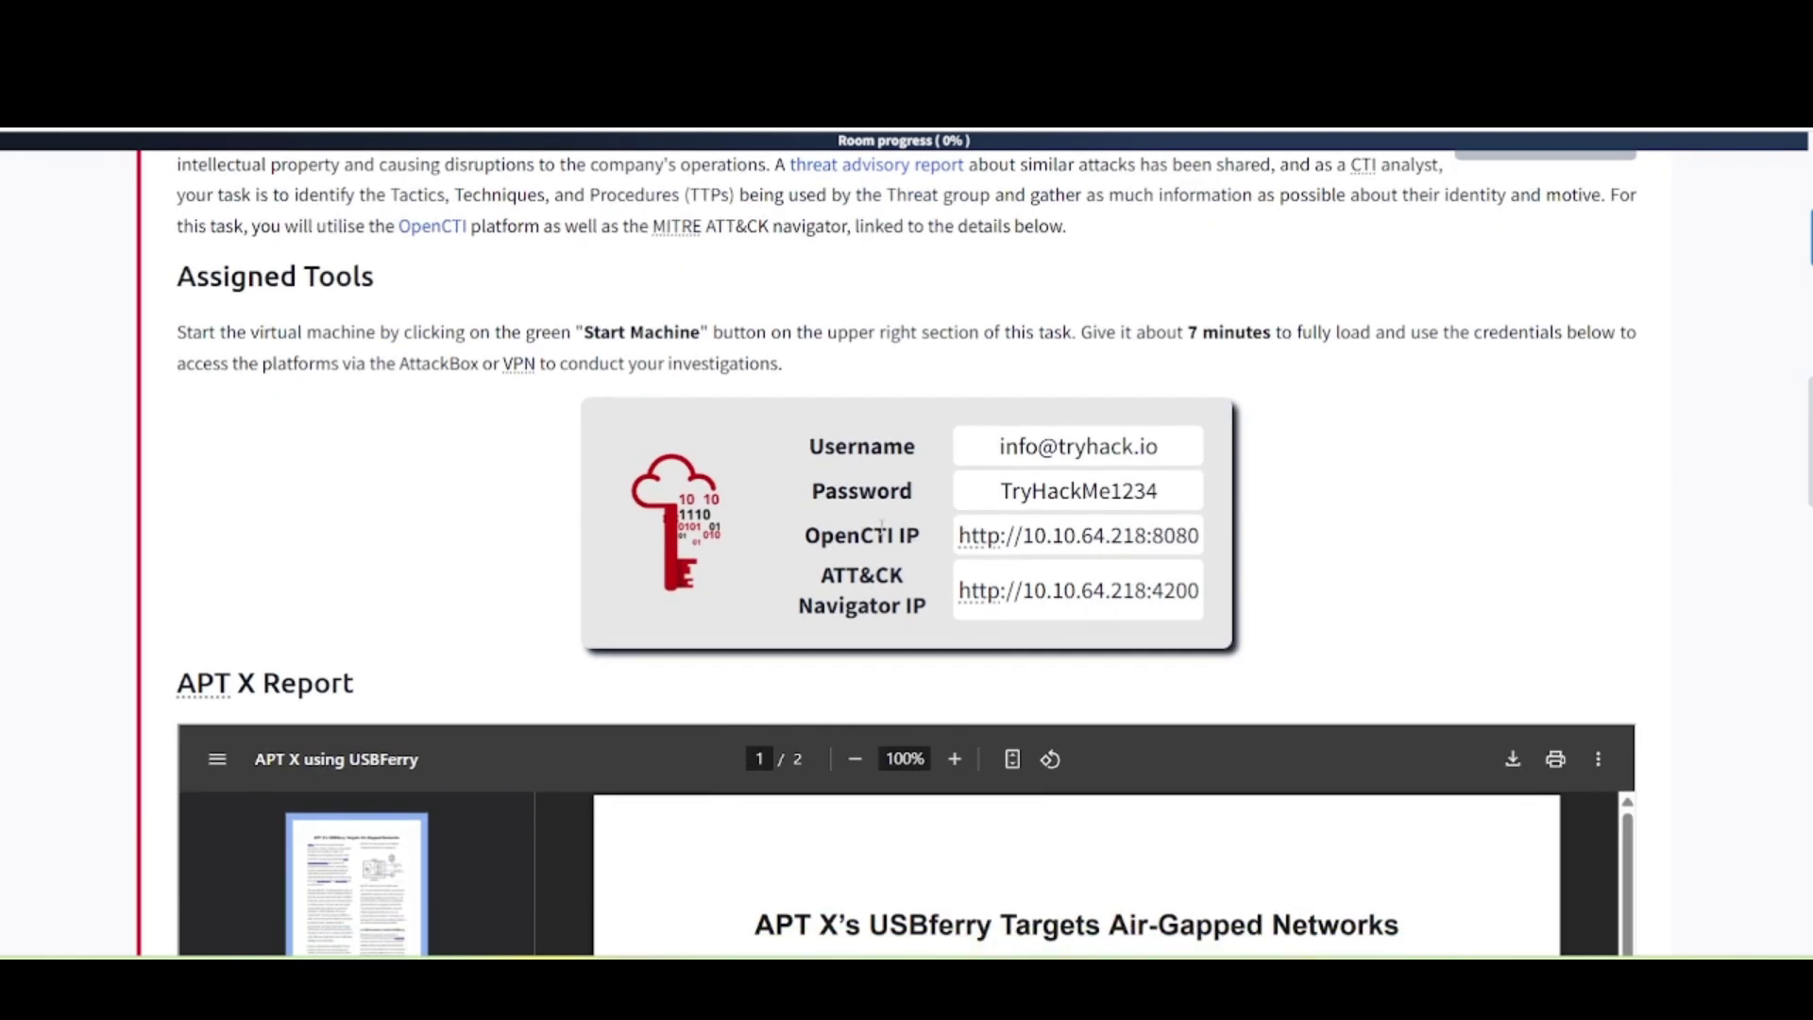
scroll(881, 527, down, 1)
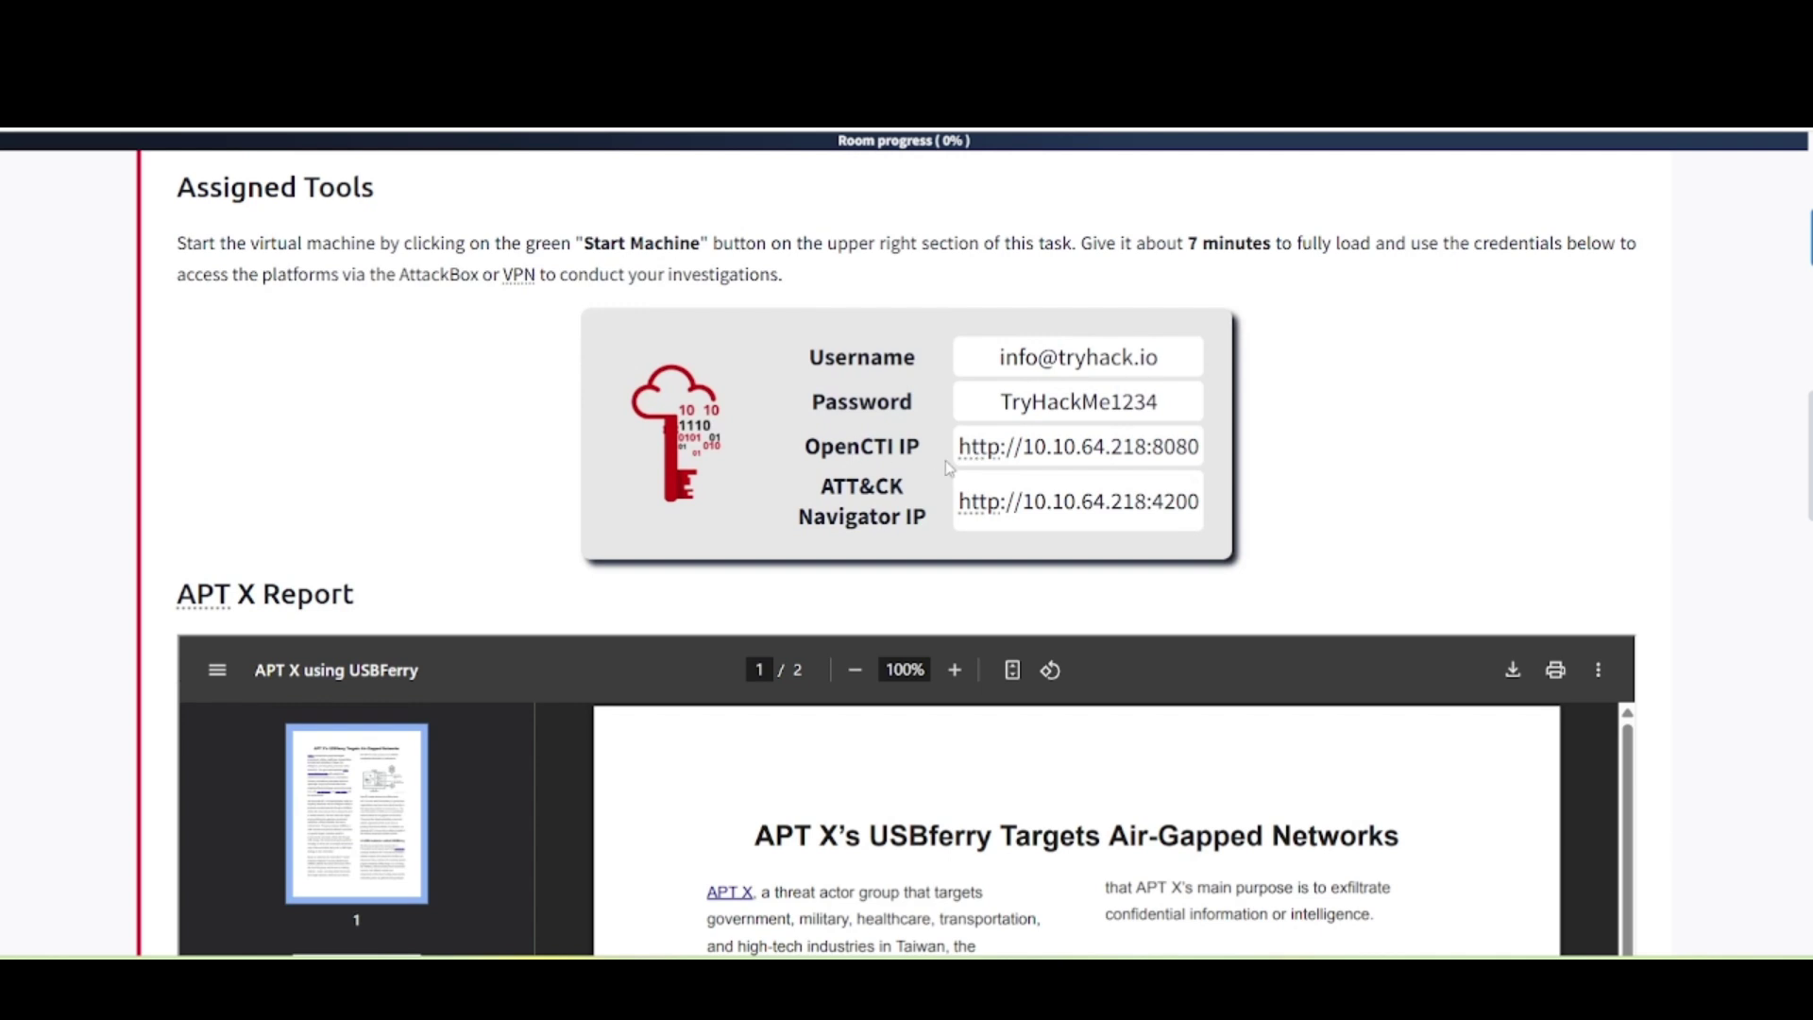
scroll(409, 457, down, 3)
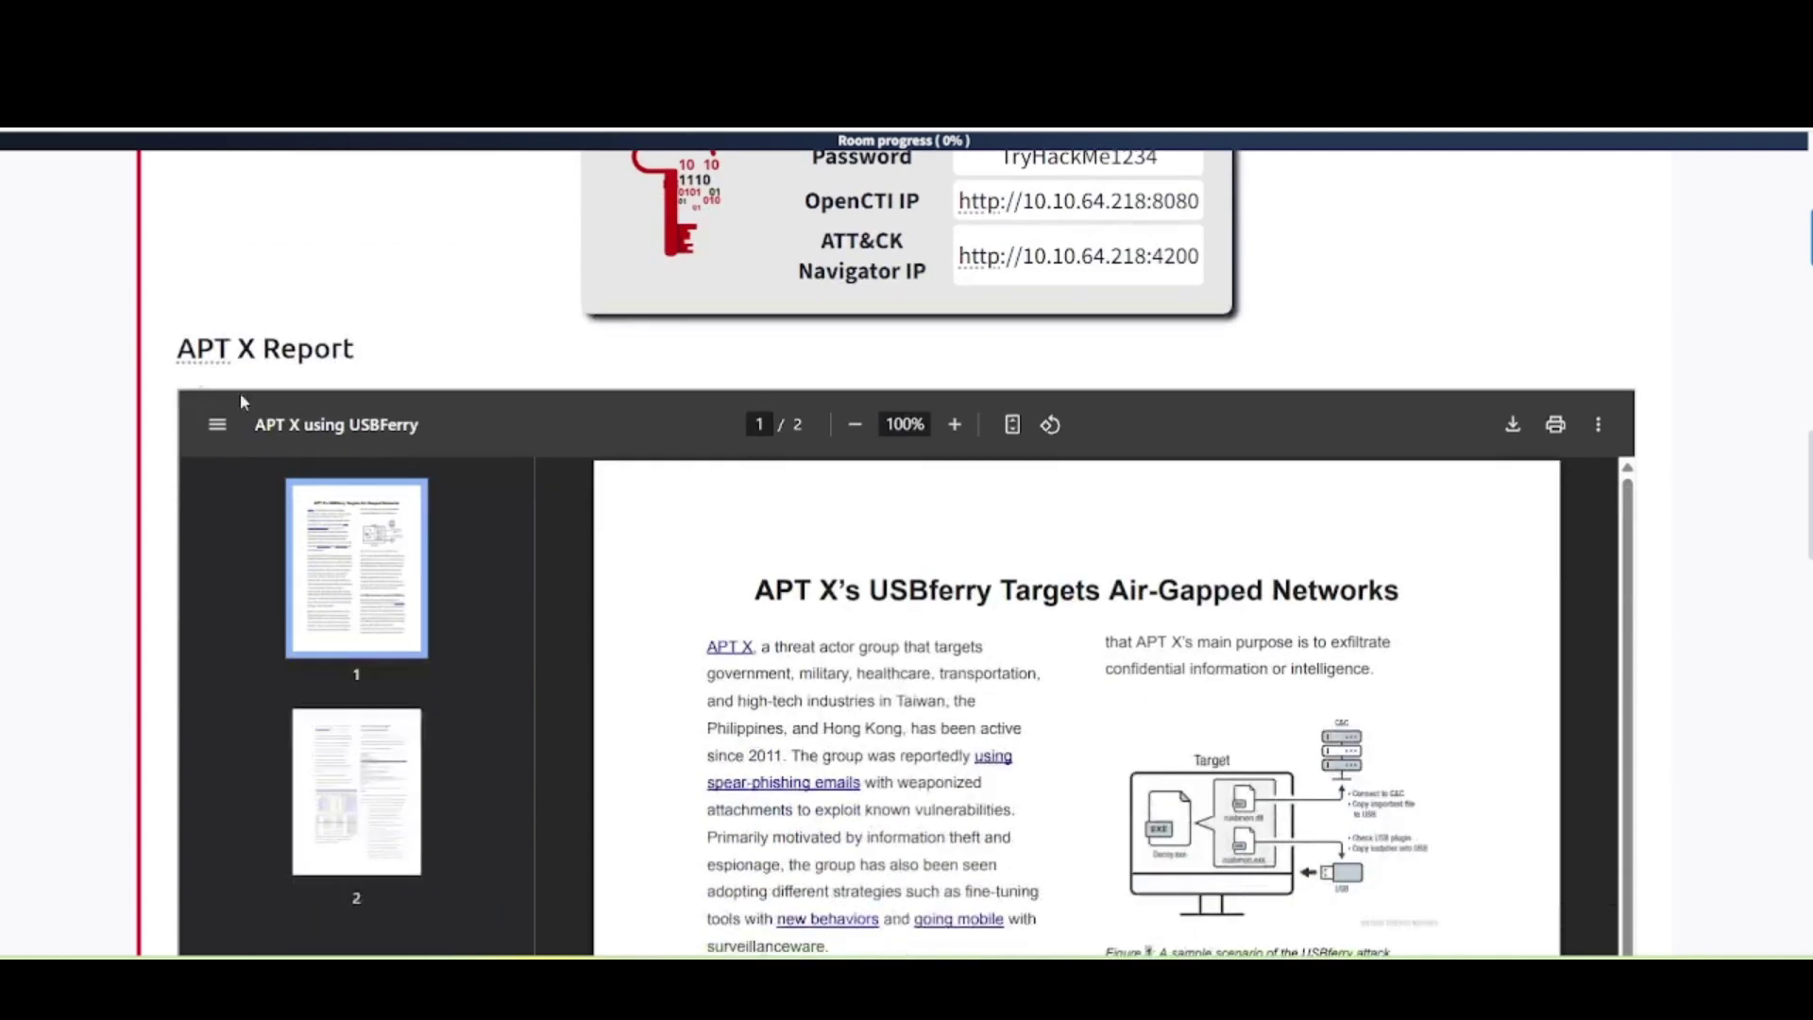
scroll(604, 357, down, 5)
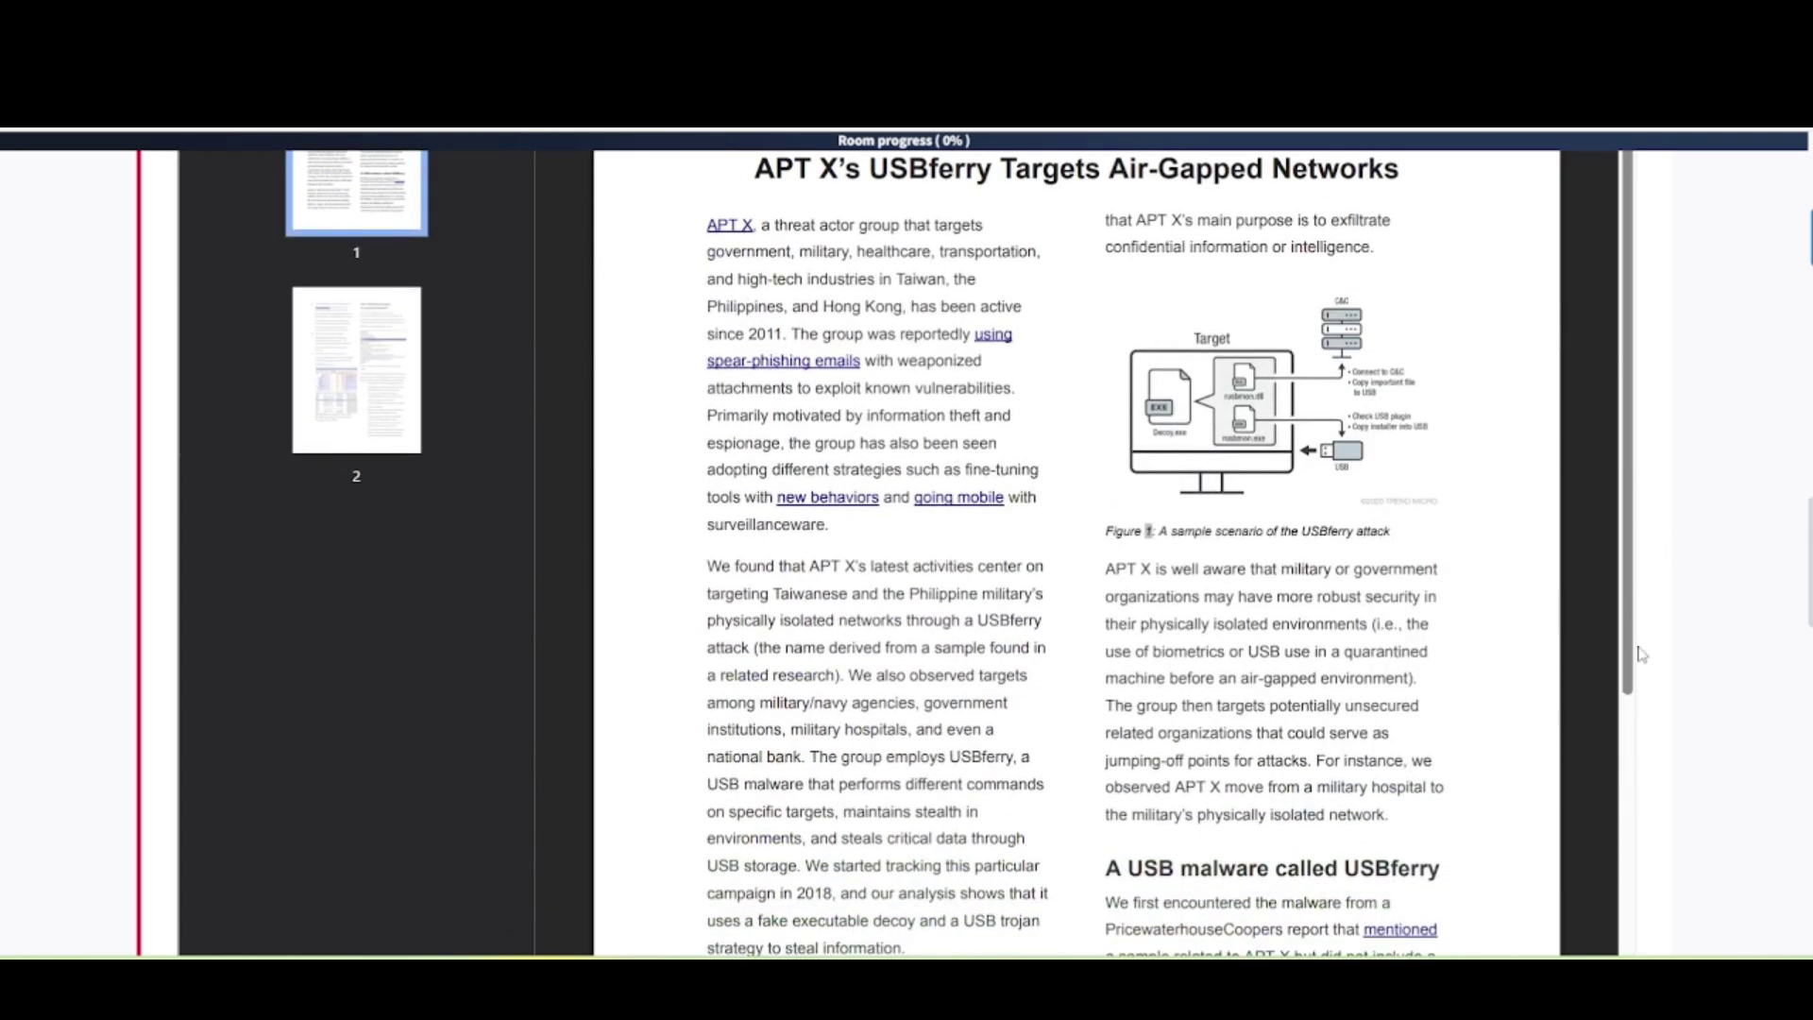
scroll(1704, 757, down, 10)
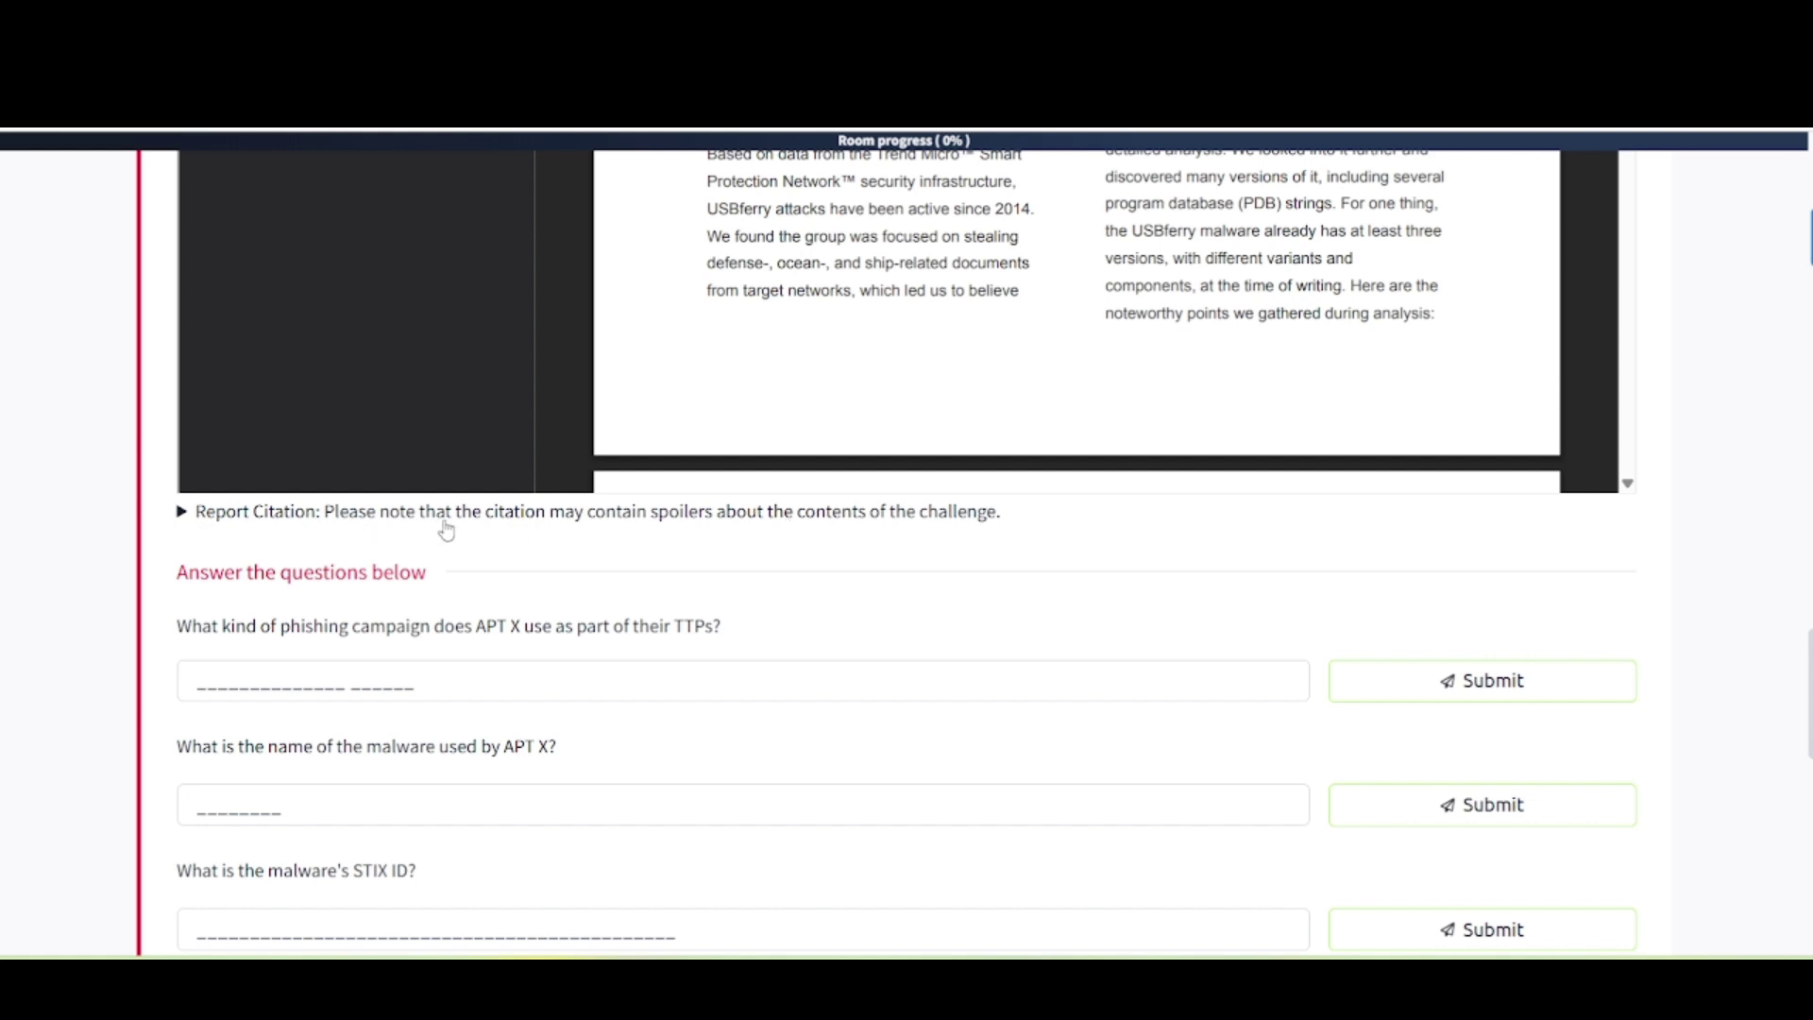
scroll(397, 699, down, 3)
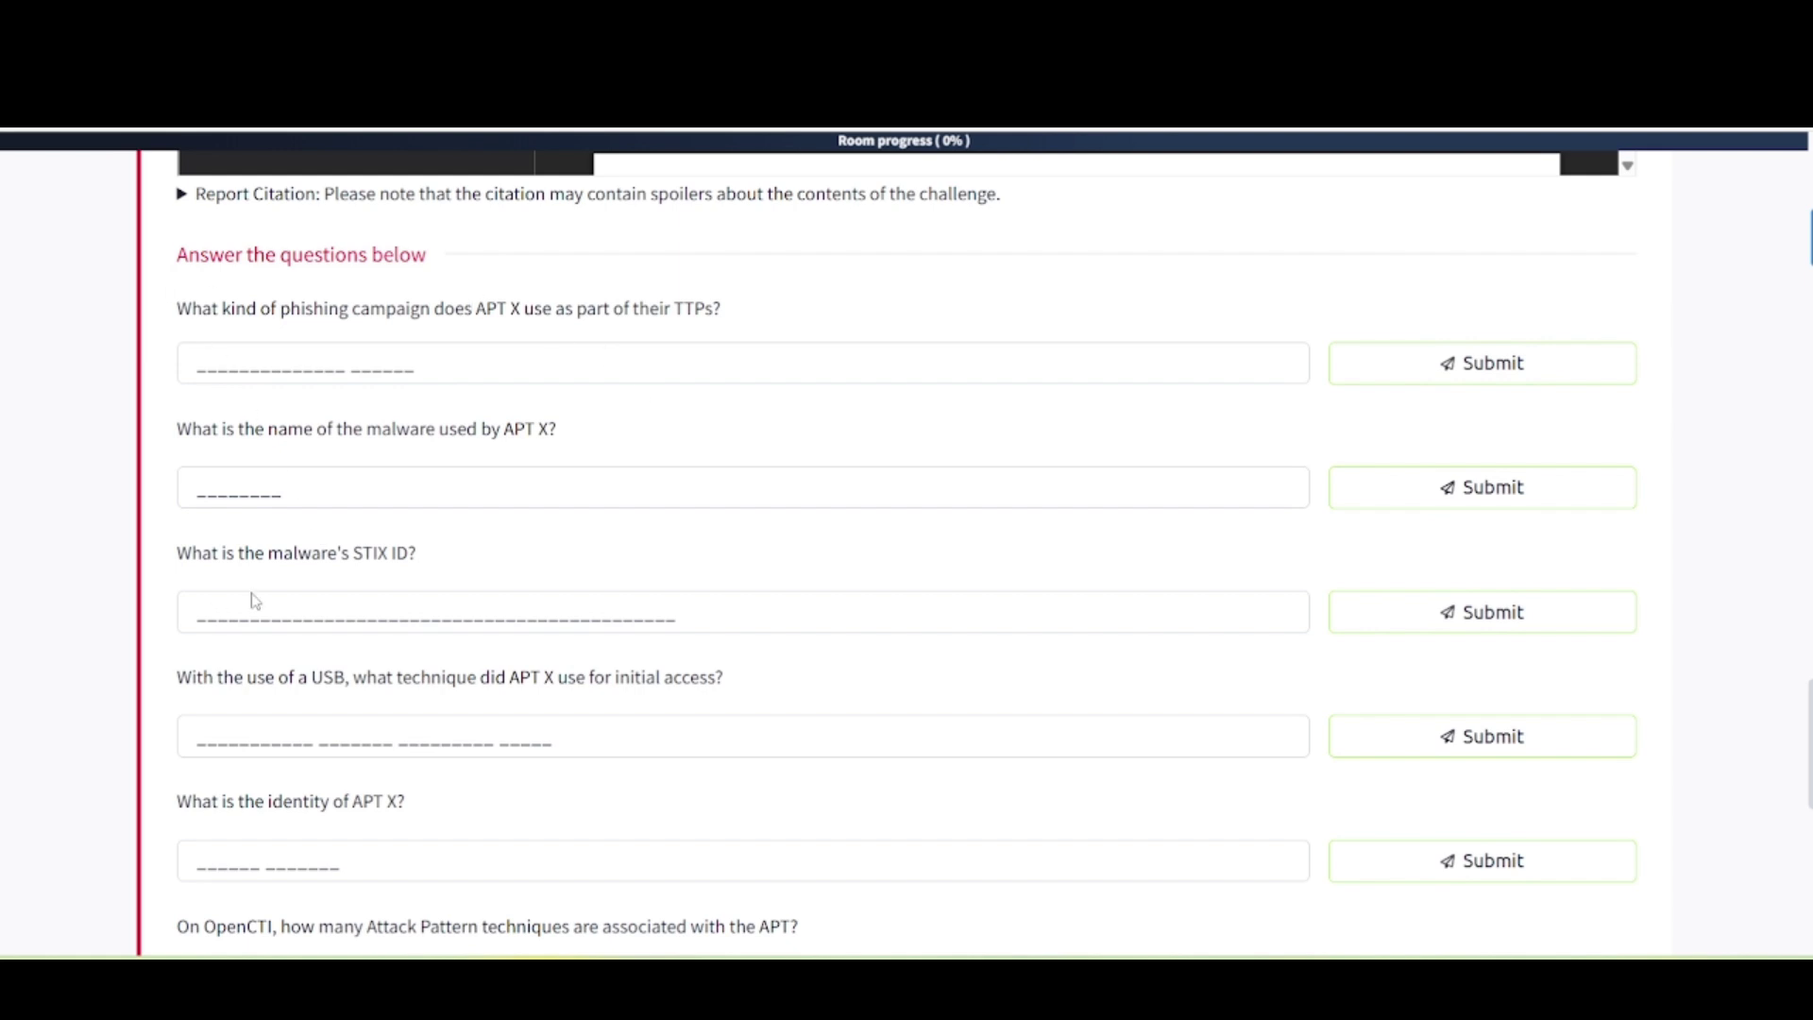
scroll(346, 728, down, 1)
scroll(346, 729, down, 7)
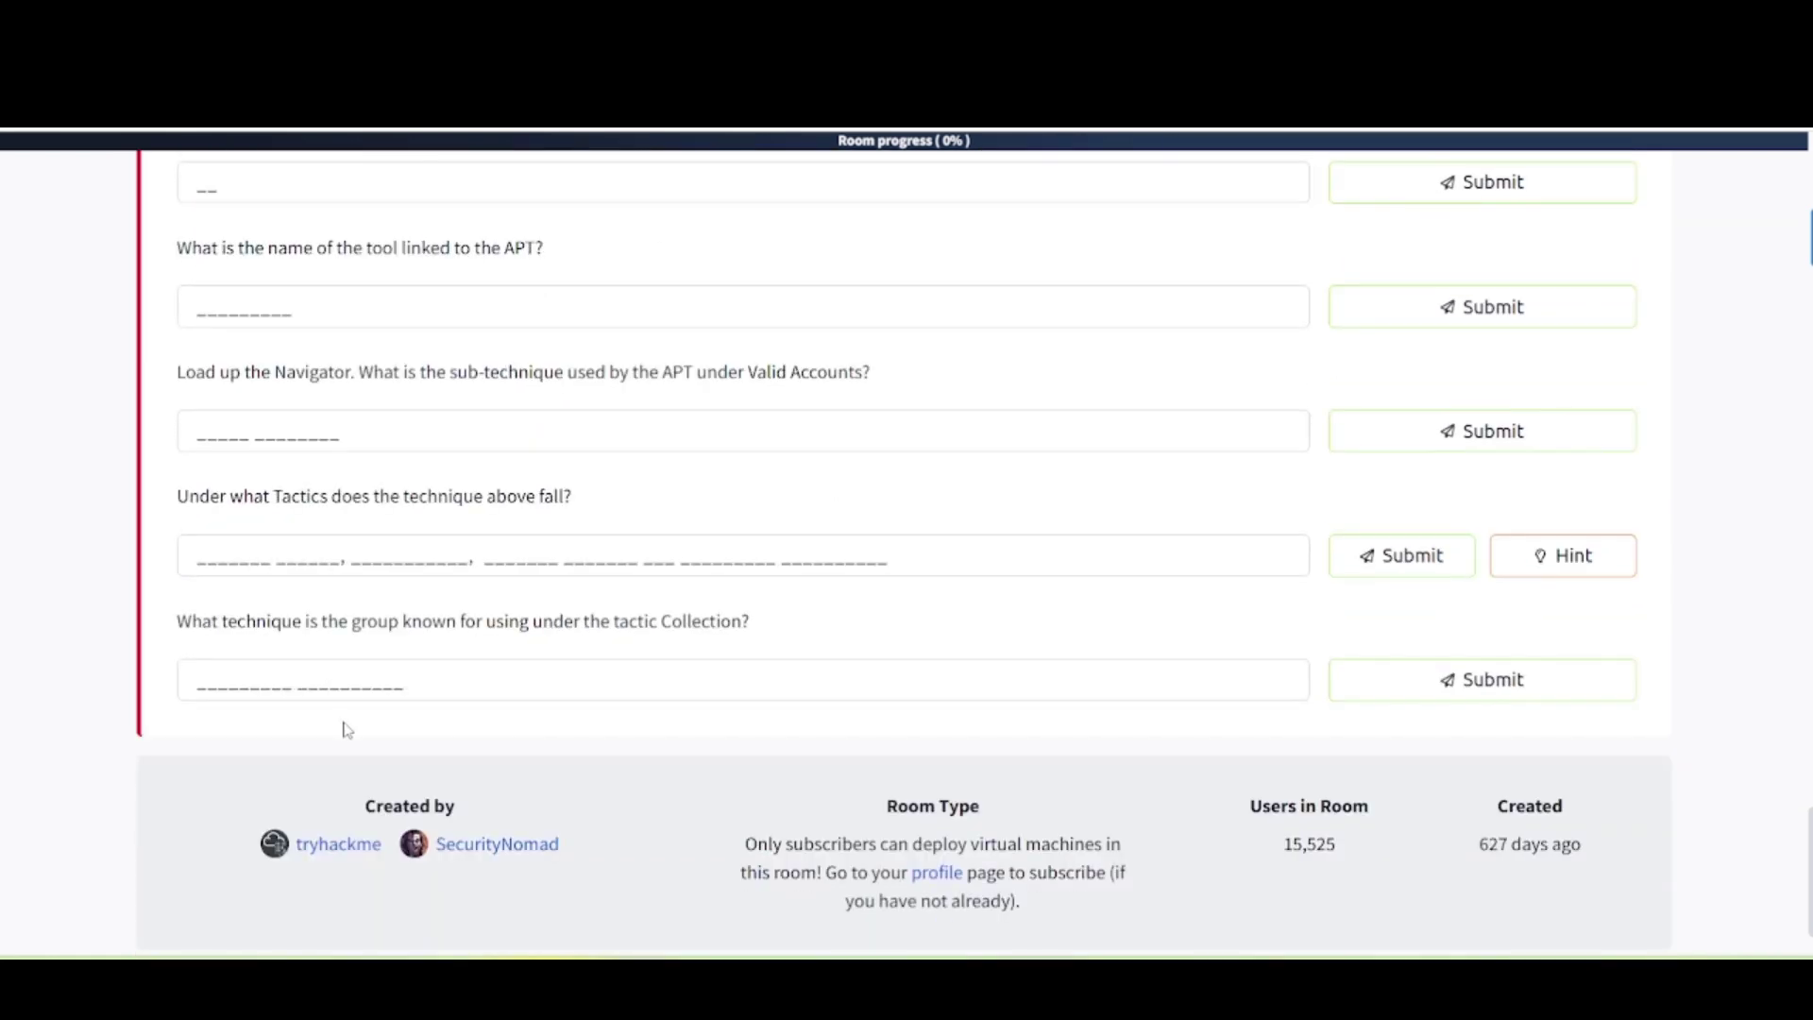
scroll(345, 728, up, 8)
scroll(345, 728, up, 8)
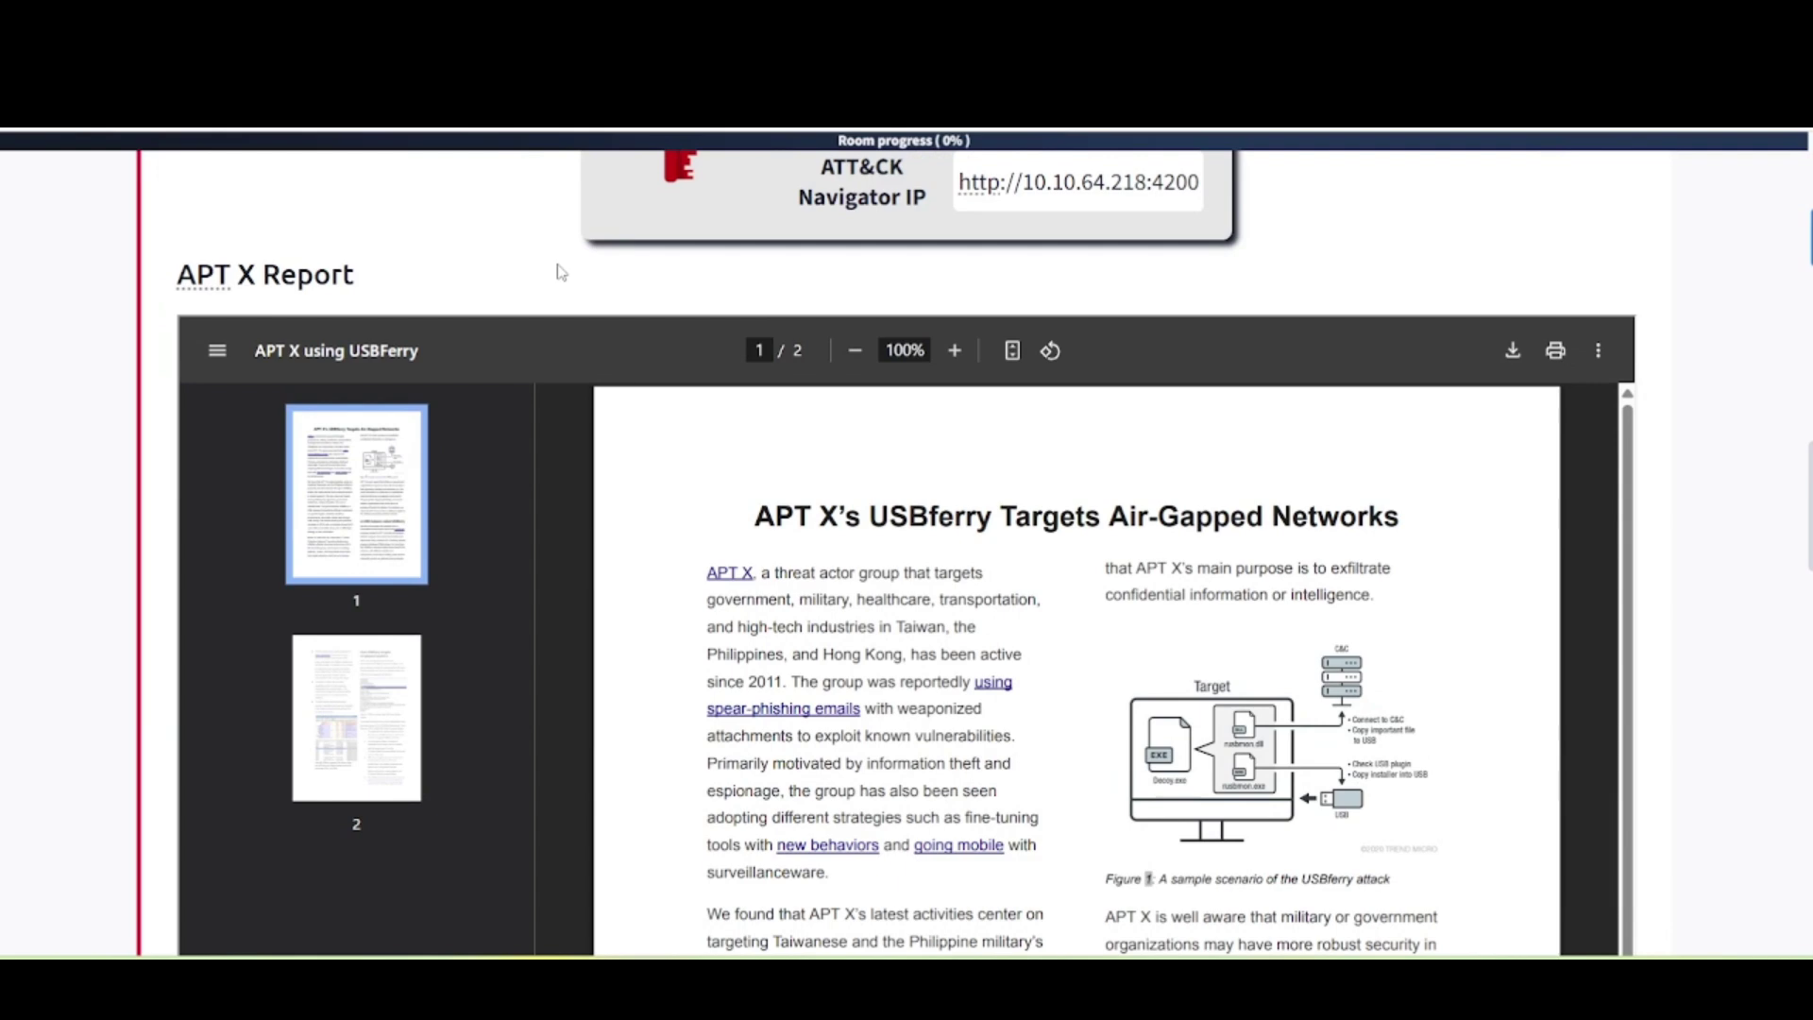
scroll(561, 272, down, 10)
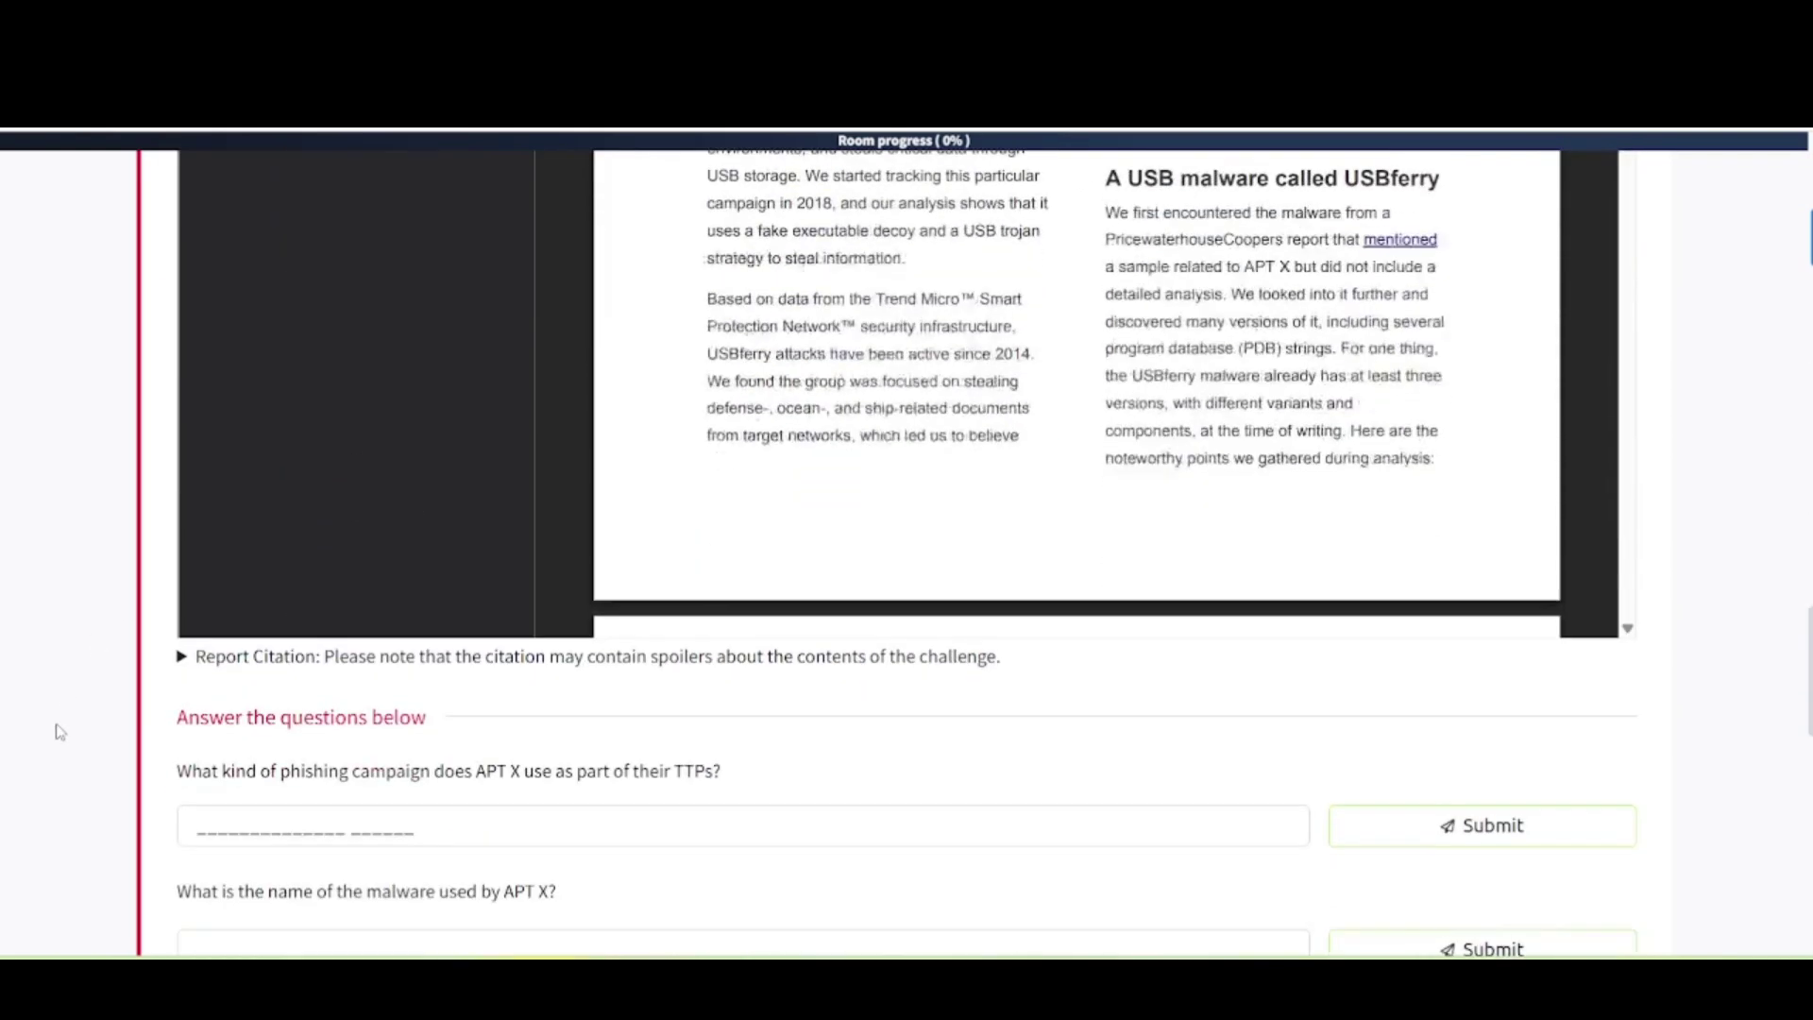
scroll(371, 749, down, 3)
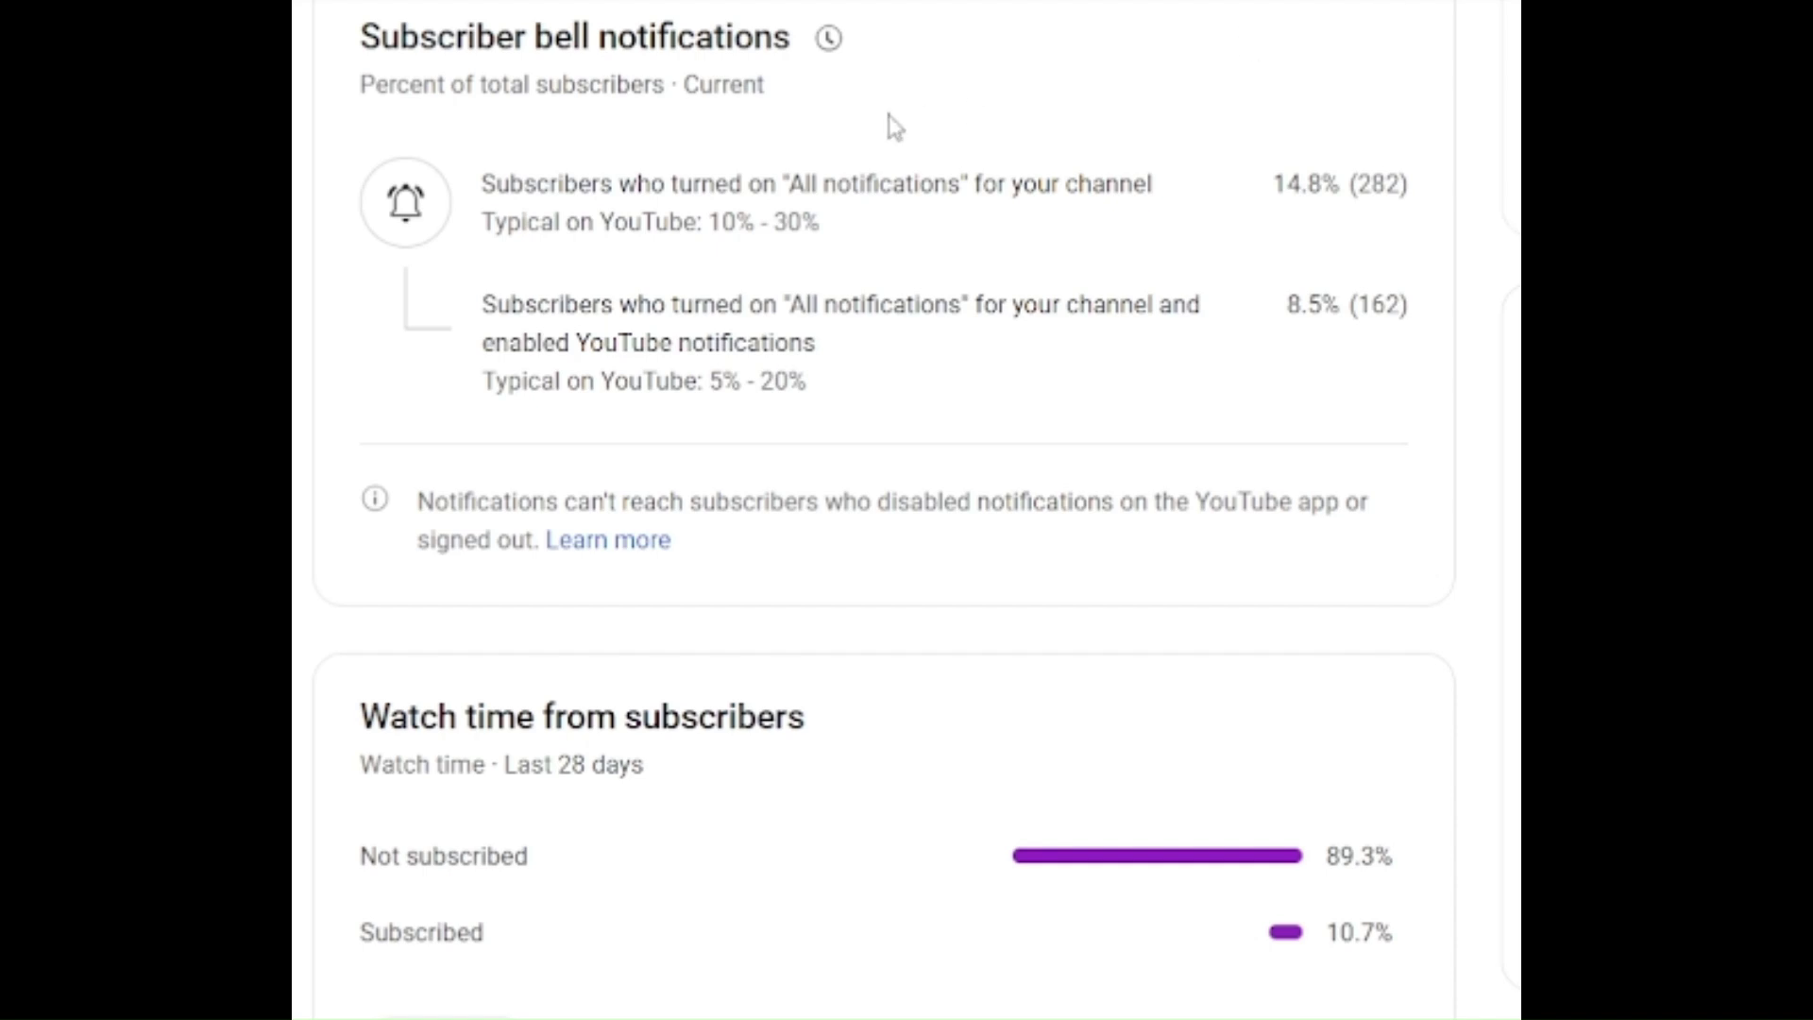
mouse_move(465, 45)
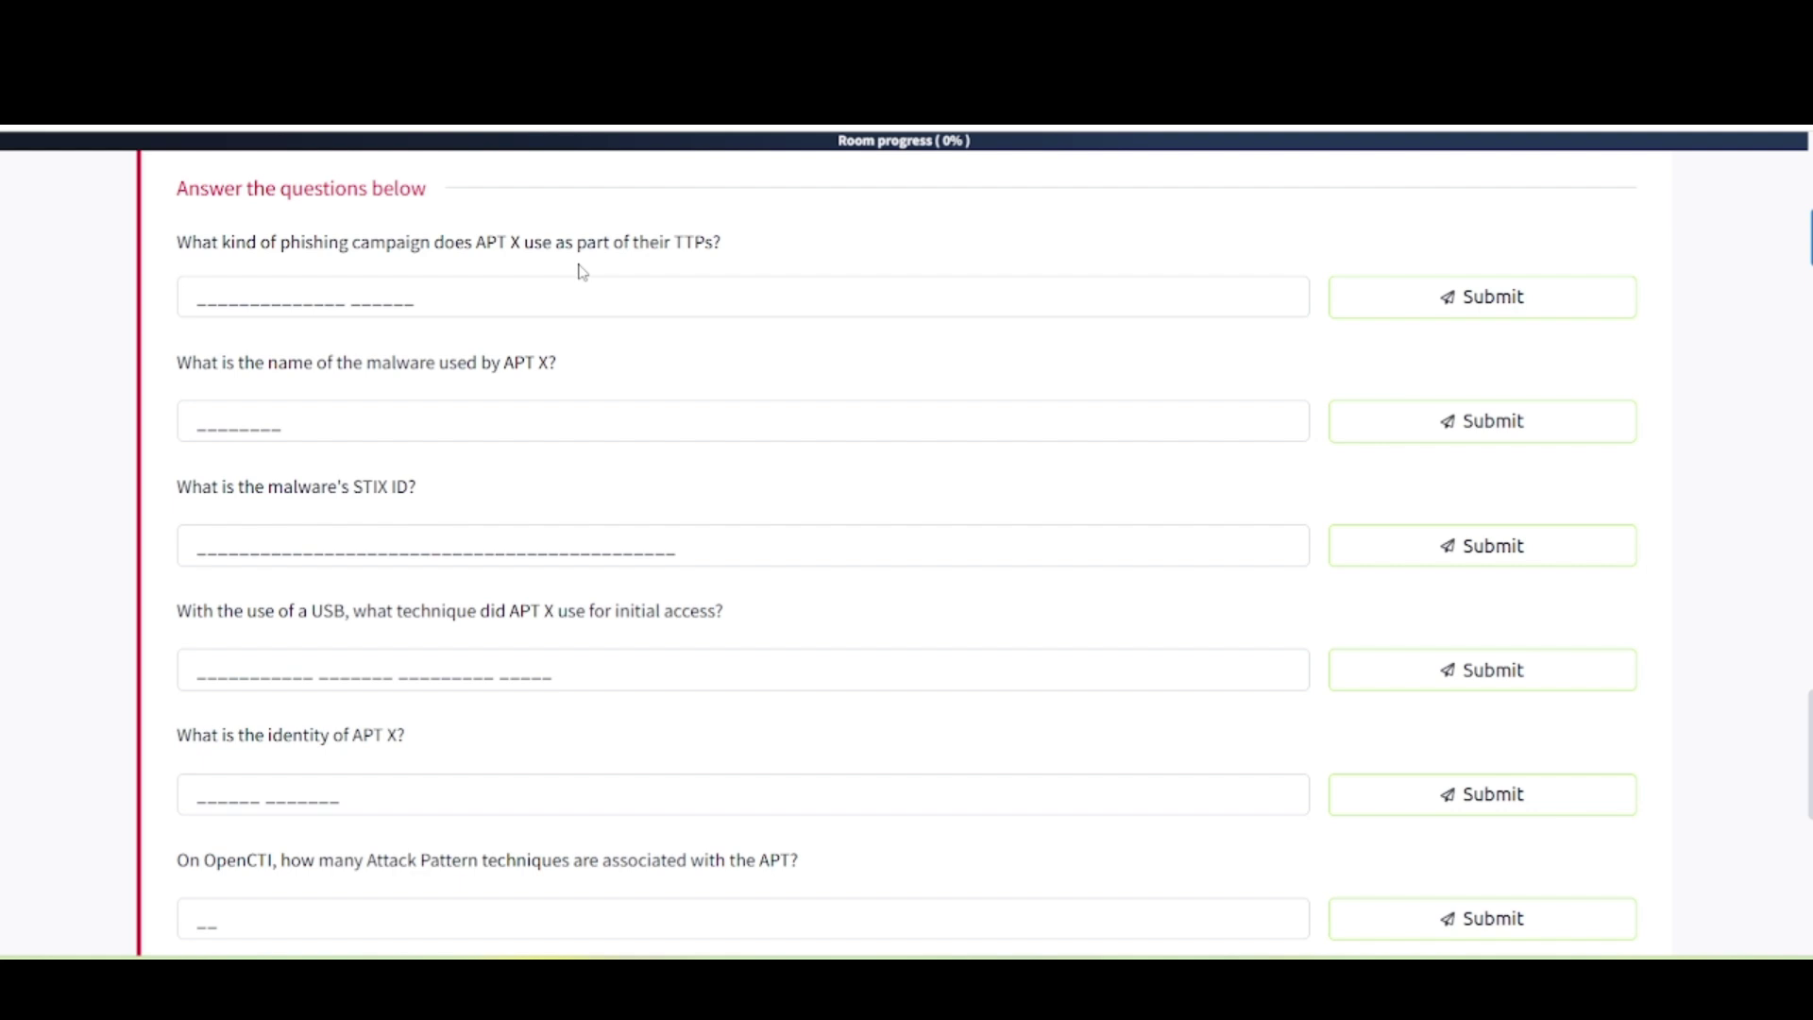
Step: Answer the phishing campaign question with 'spear-phishing emails'
scroll(580, 272, up, 10)
scroll(1697, 416, up, 5)
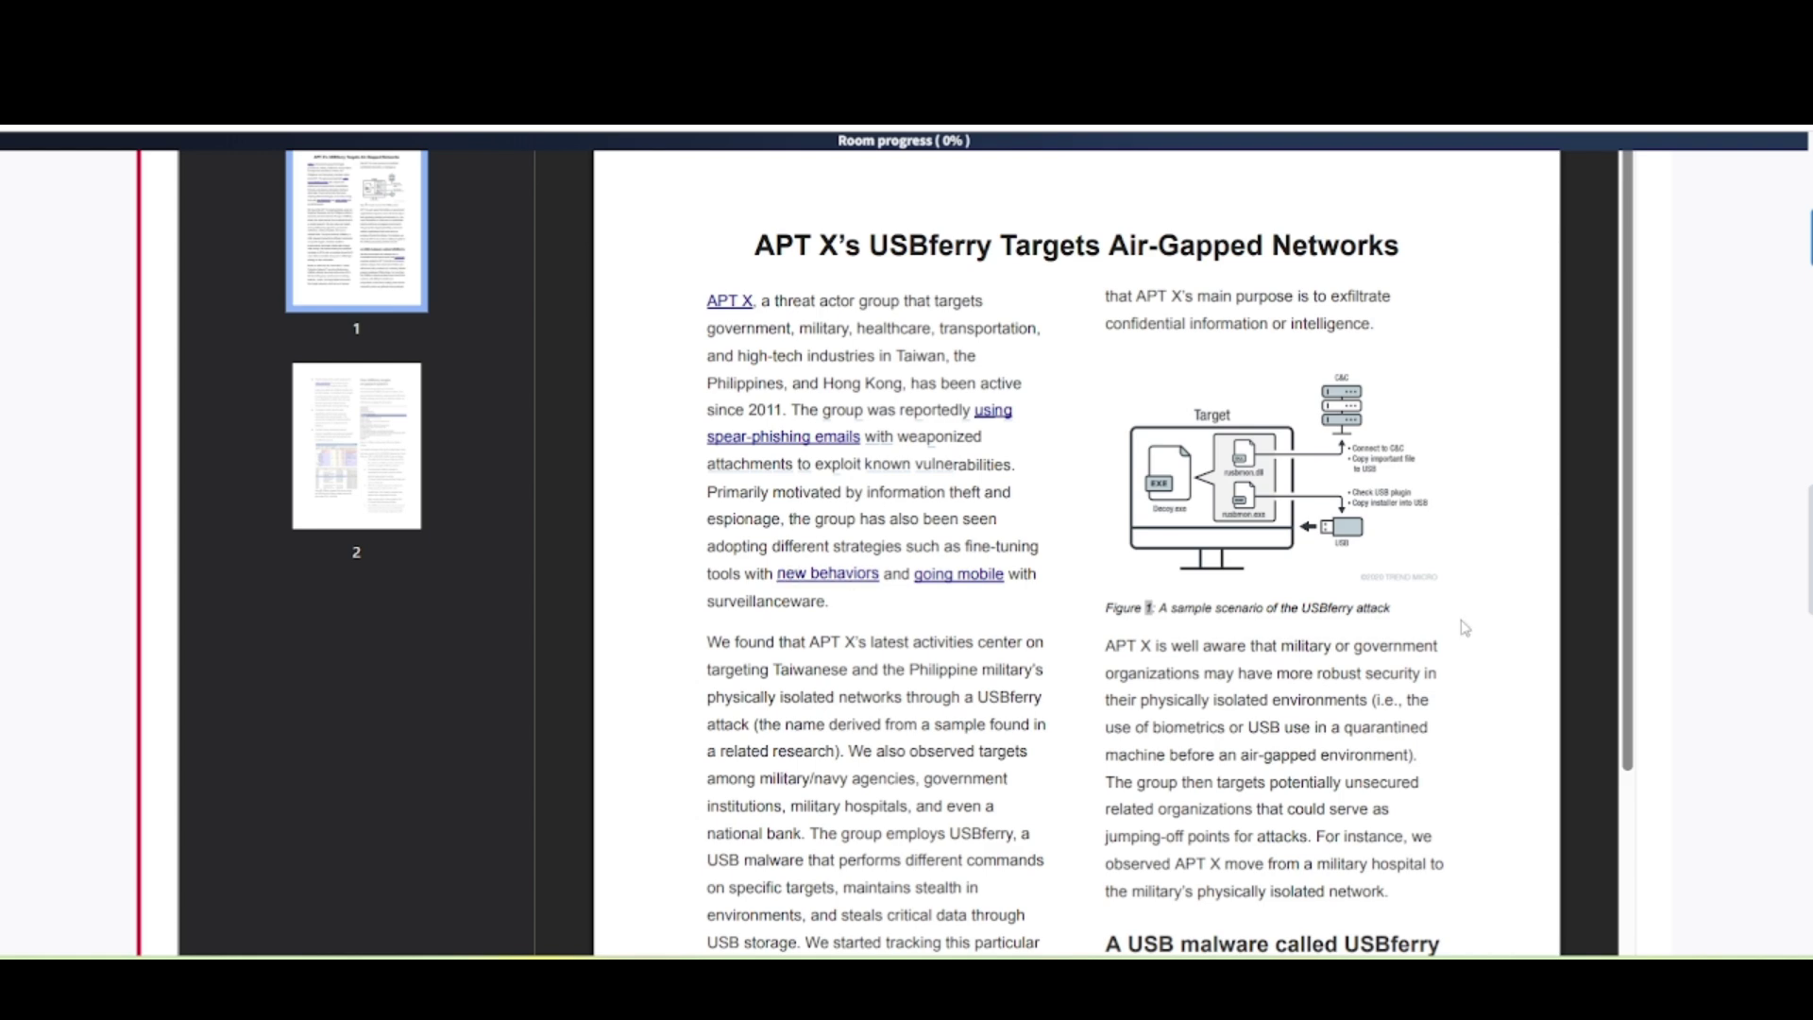
scroll(1662, 727, down, 10)
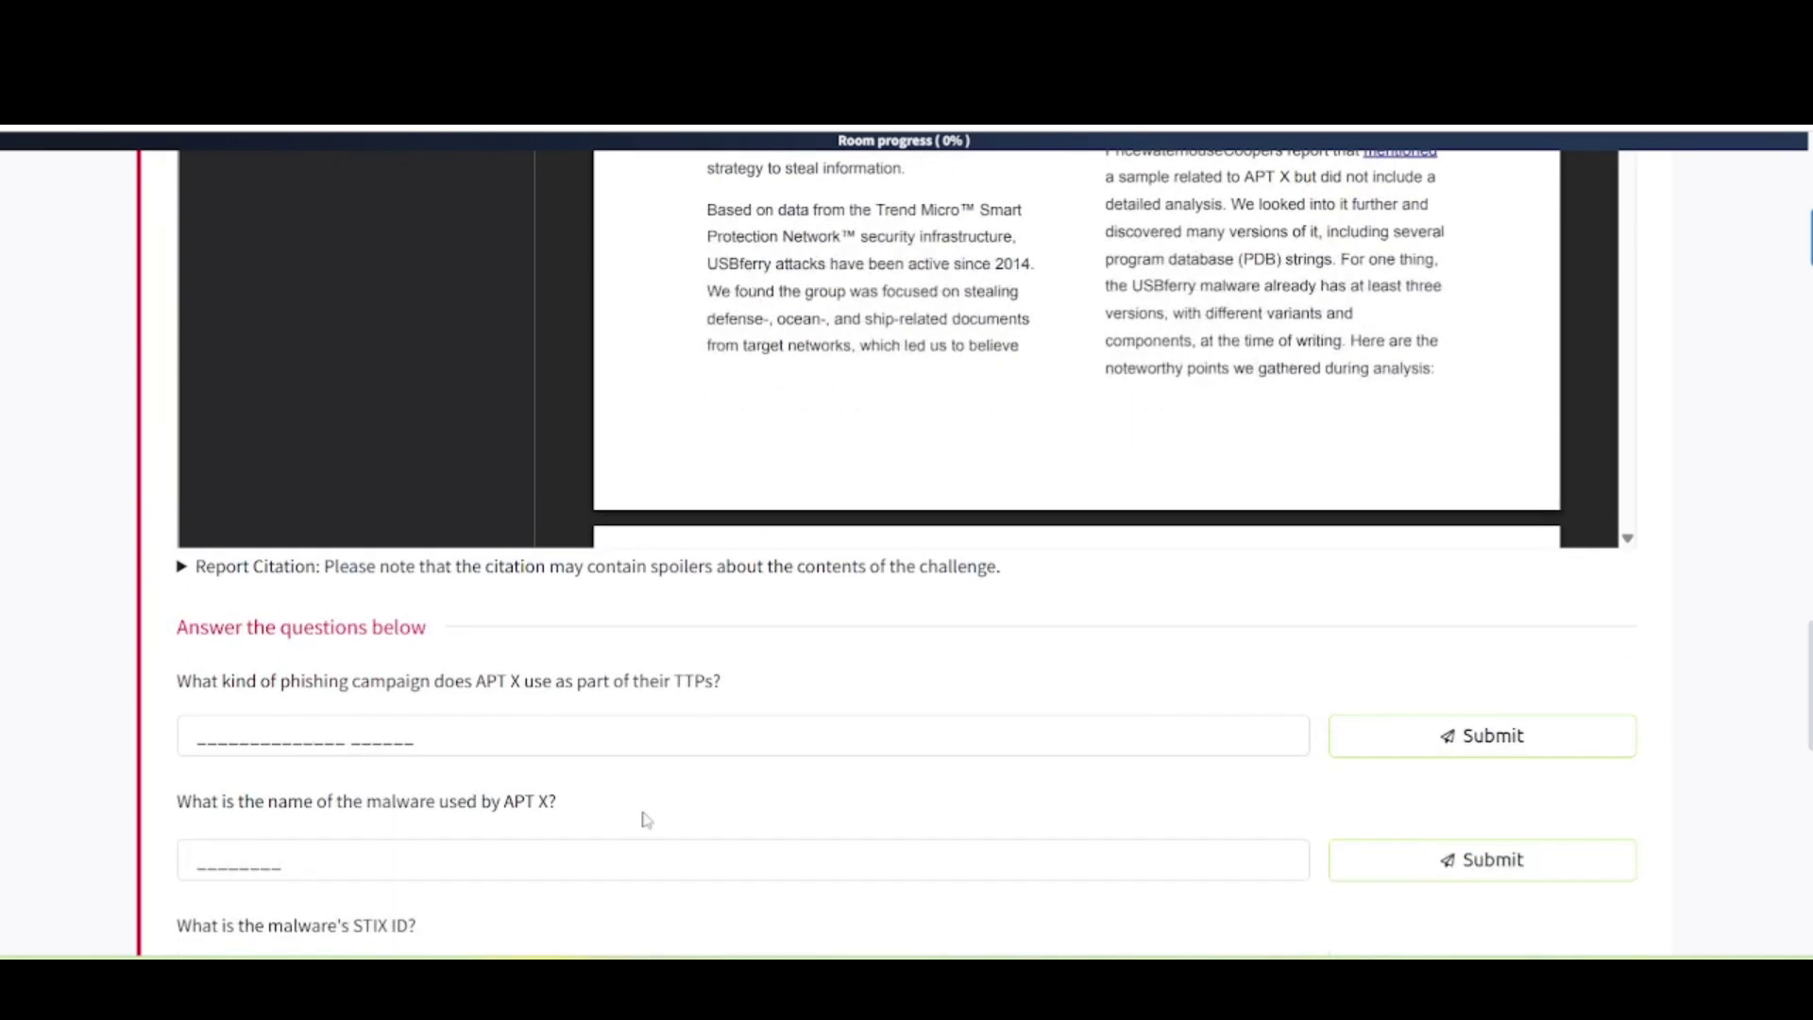
click(247, 730)
text(spea)
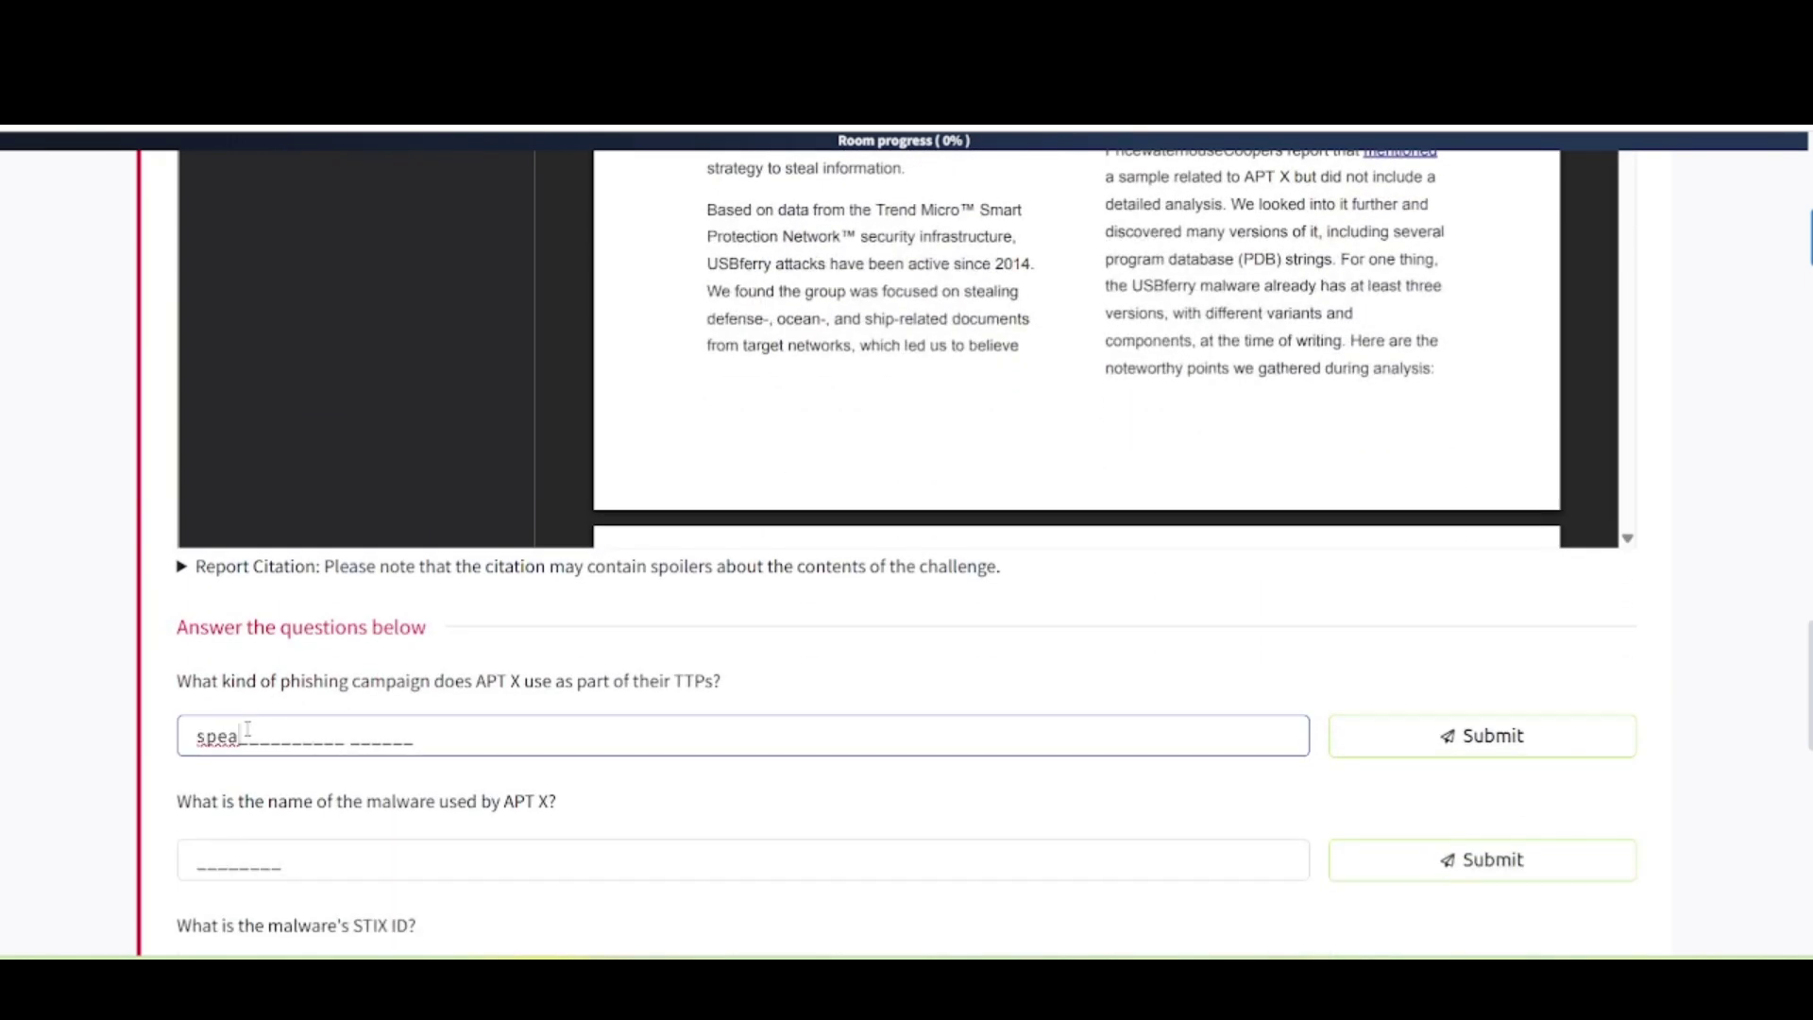
text(r-phishing emails)
key(Return)
scroll(247, 728, down, 2)
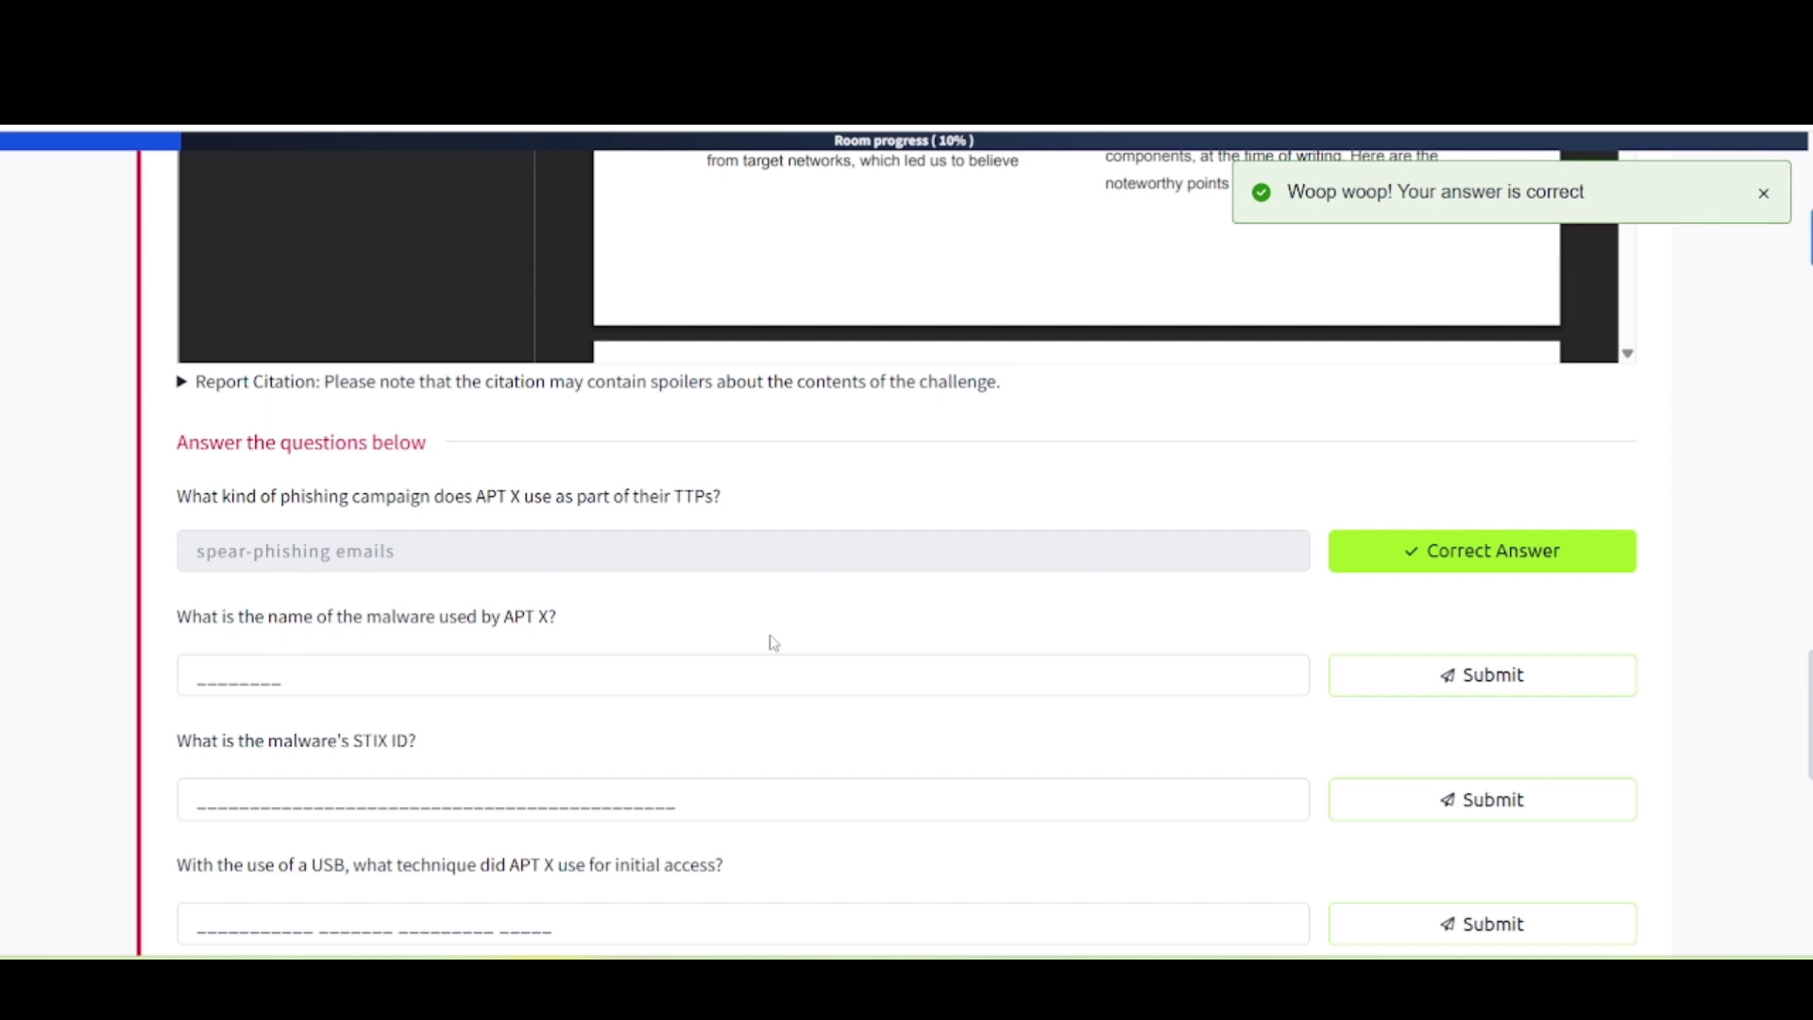
scroll(791, 646, up, 5)
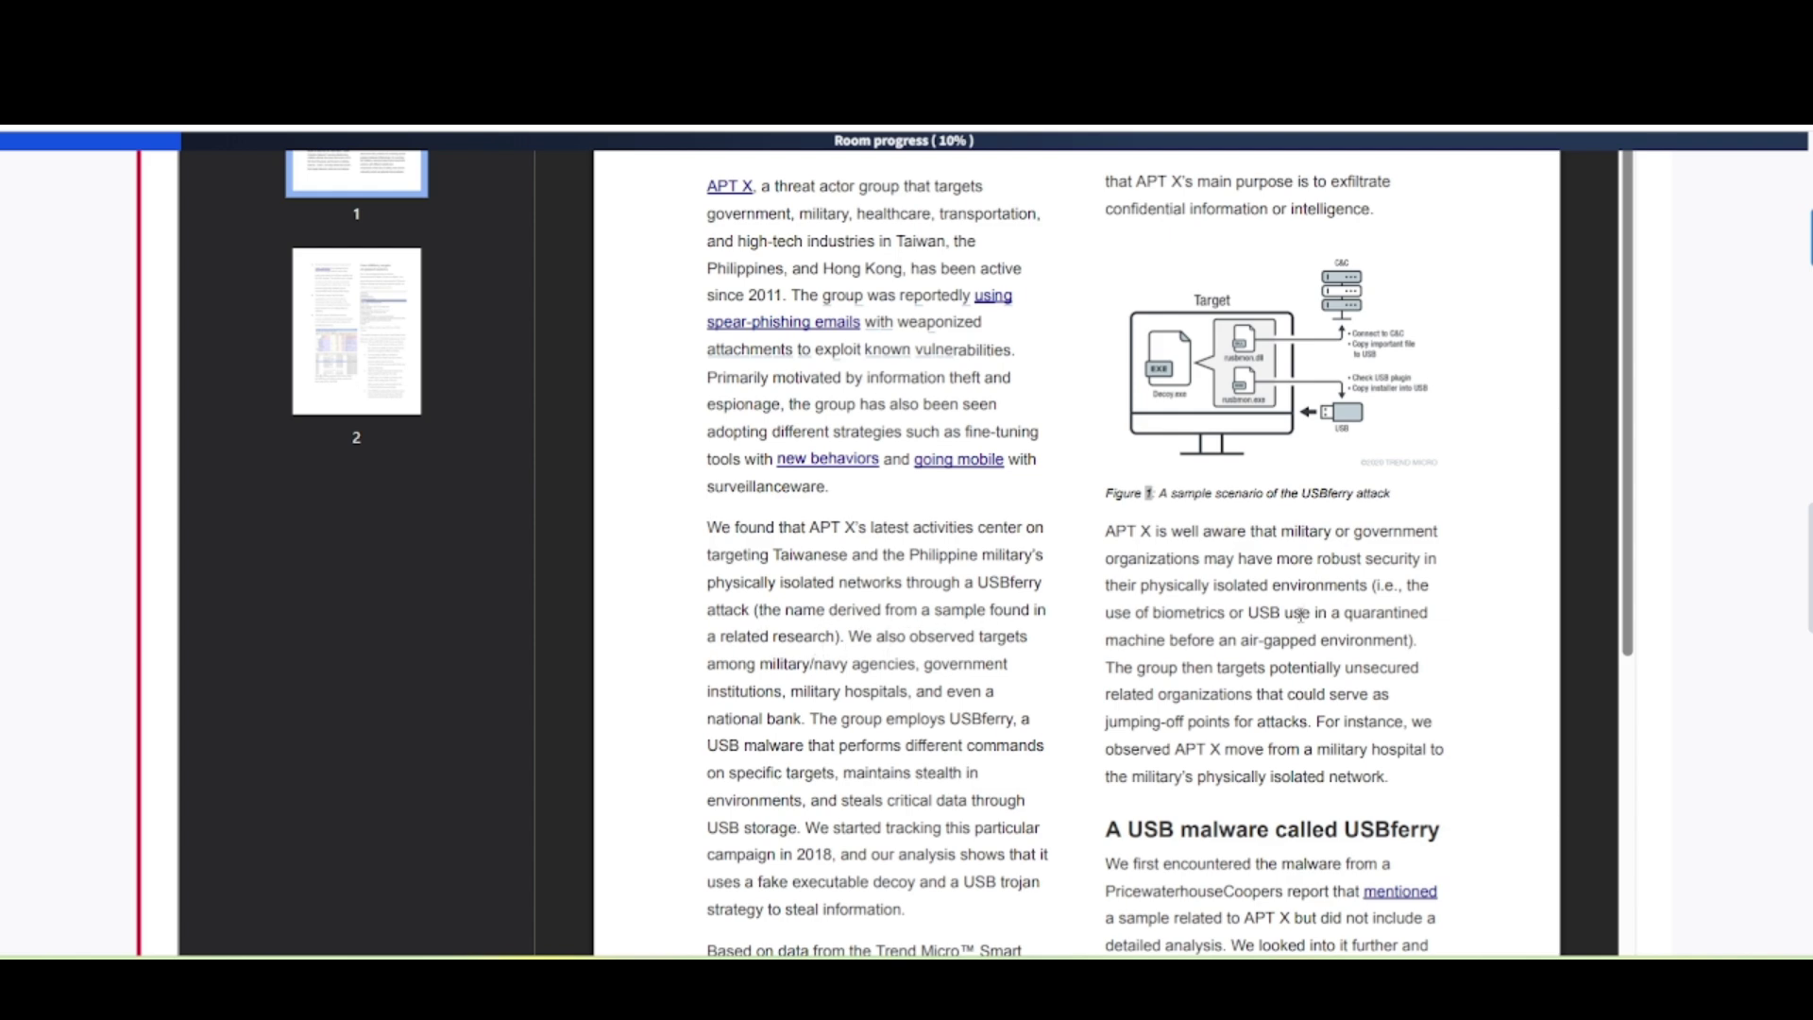
Step: Answer the malware name question with 'USBferry'
scroll(1680, 711, down, 8)
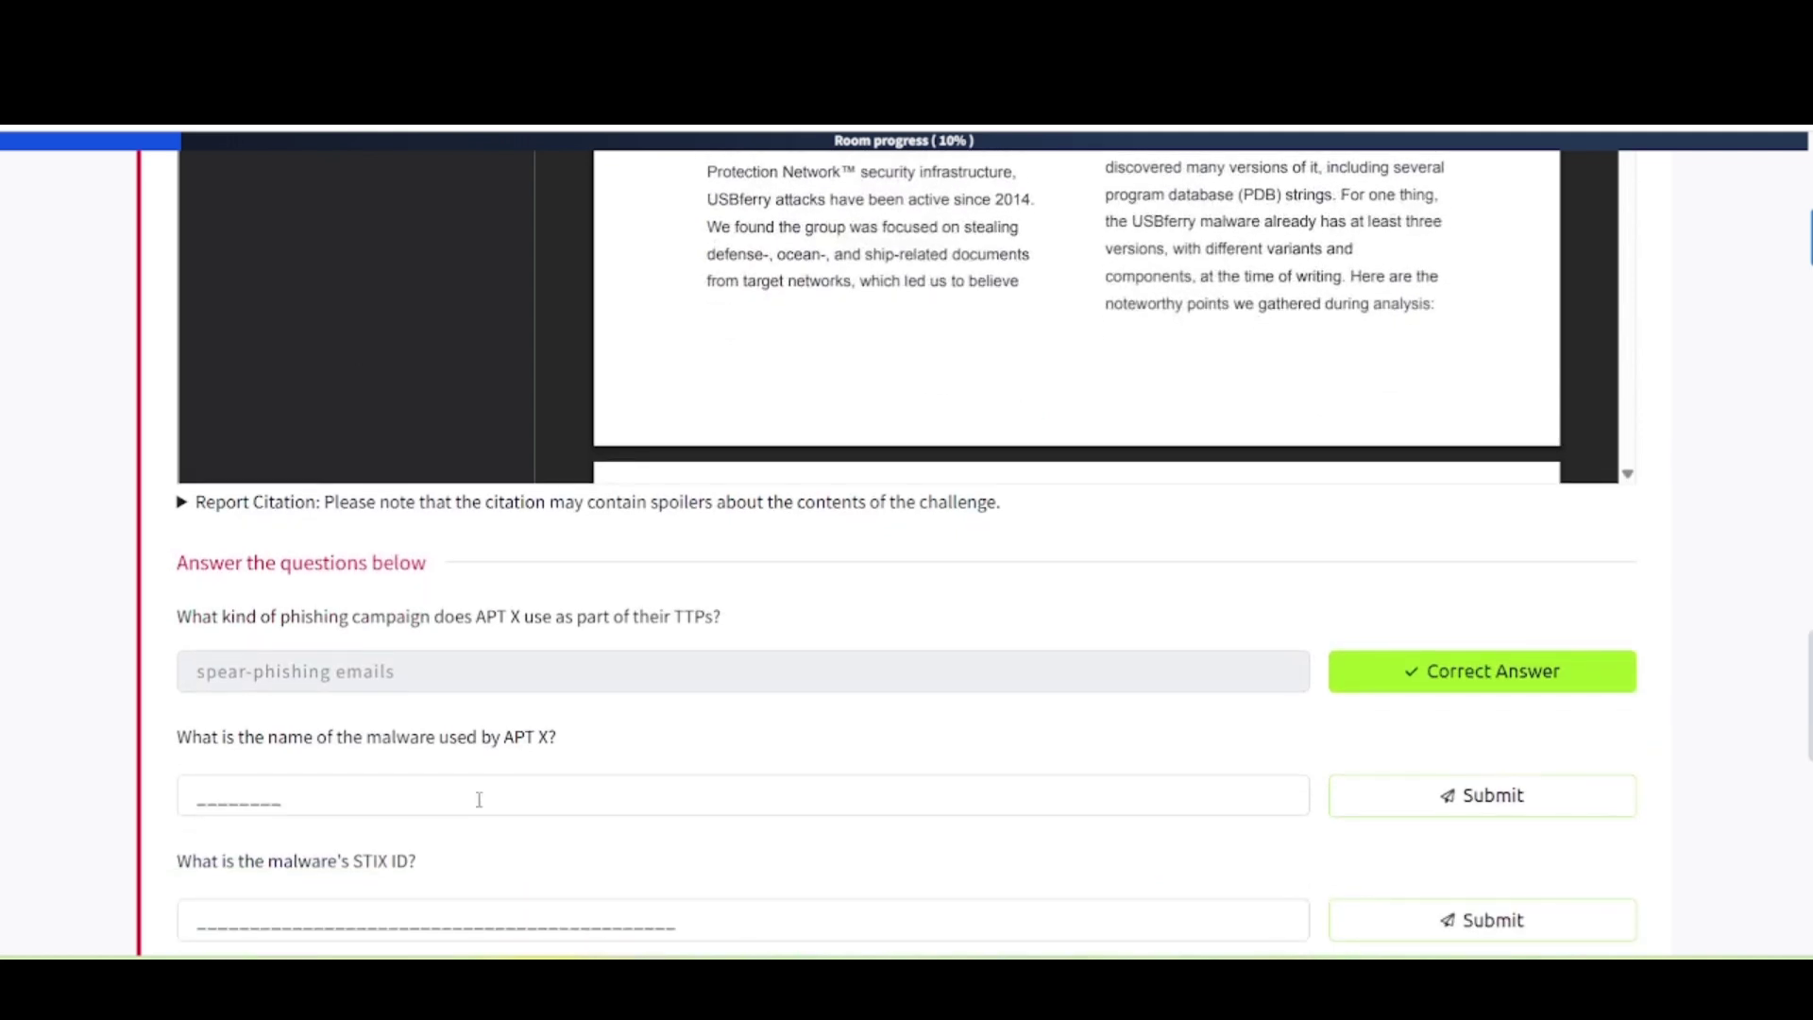
click(217, 797)
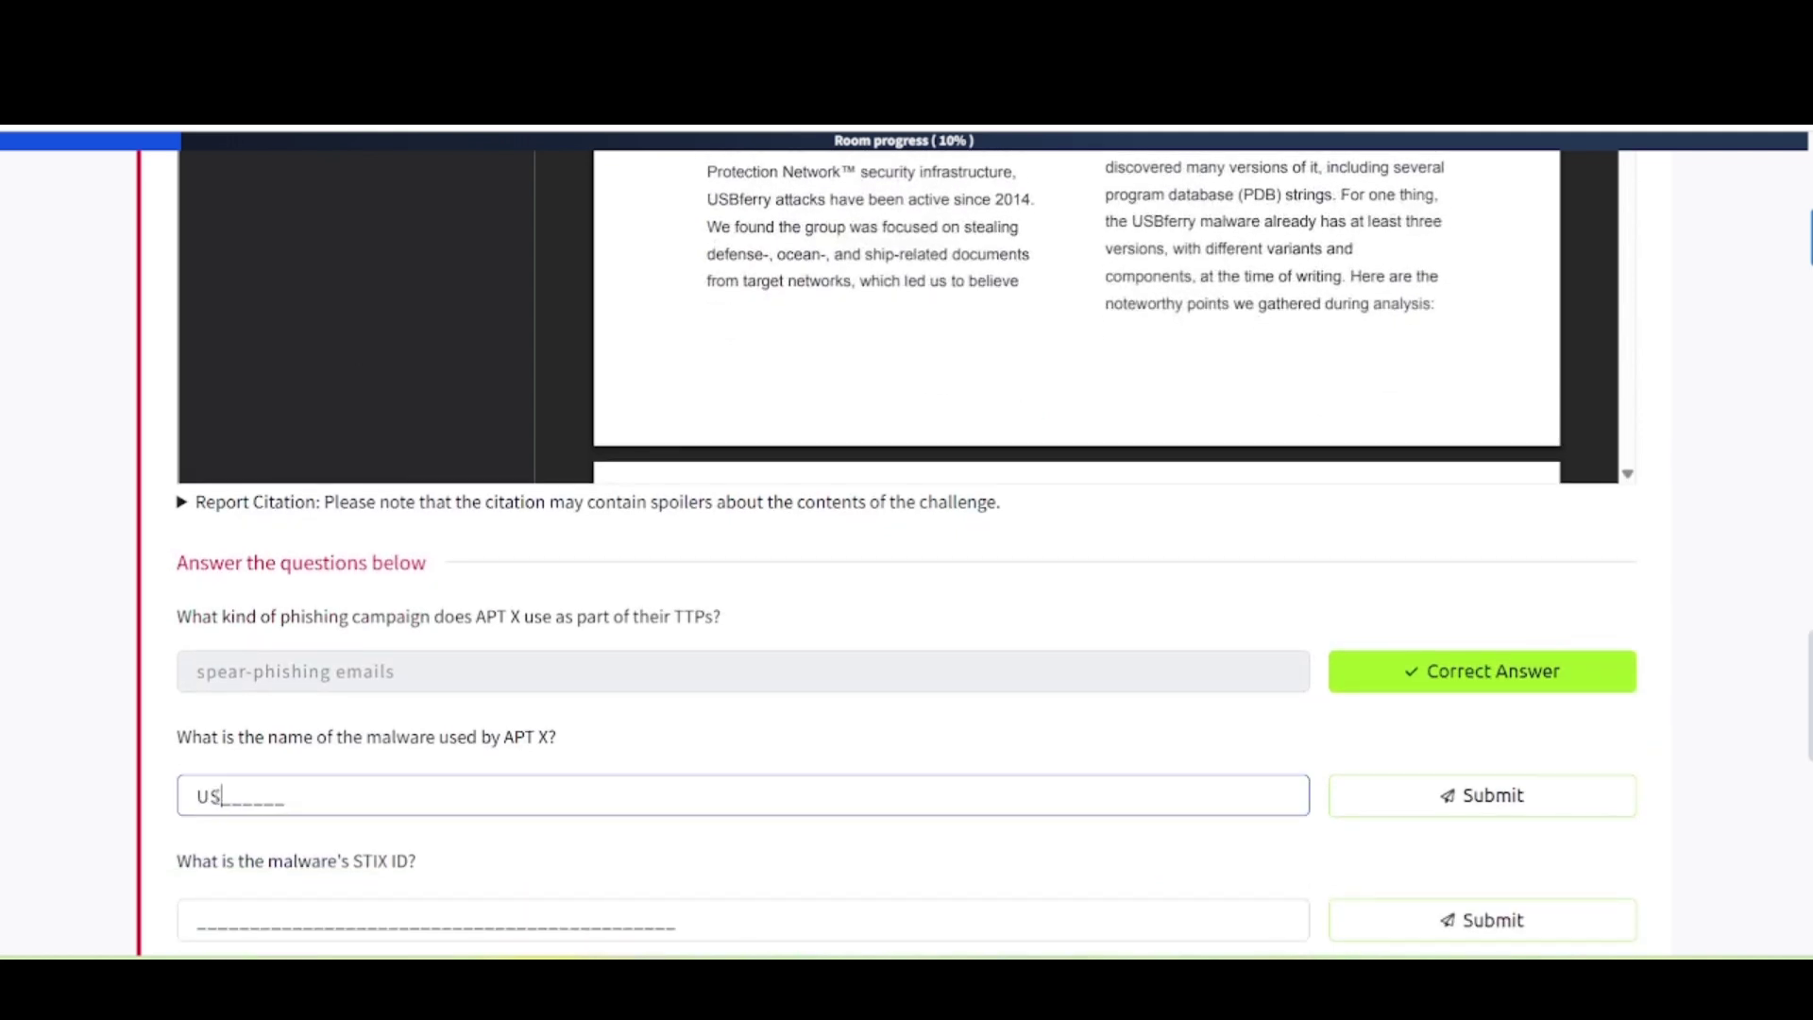
text(USBferry)
key(Return)
scroll(216, 797, down, 2)
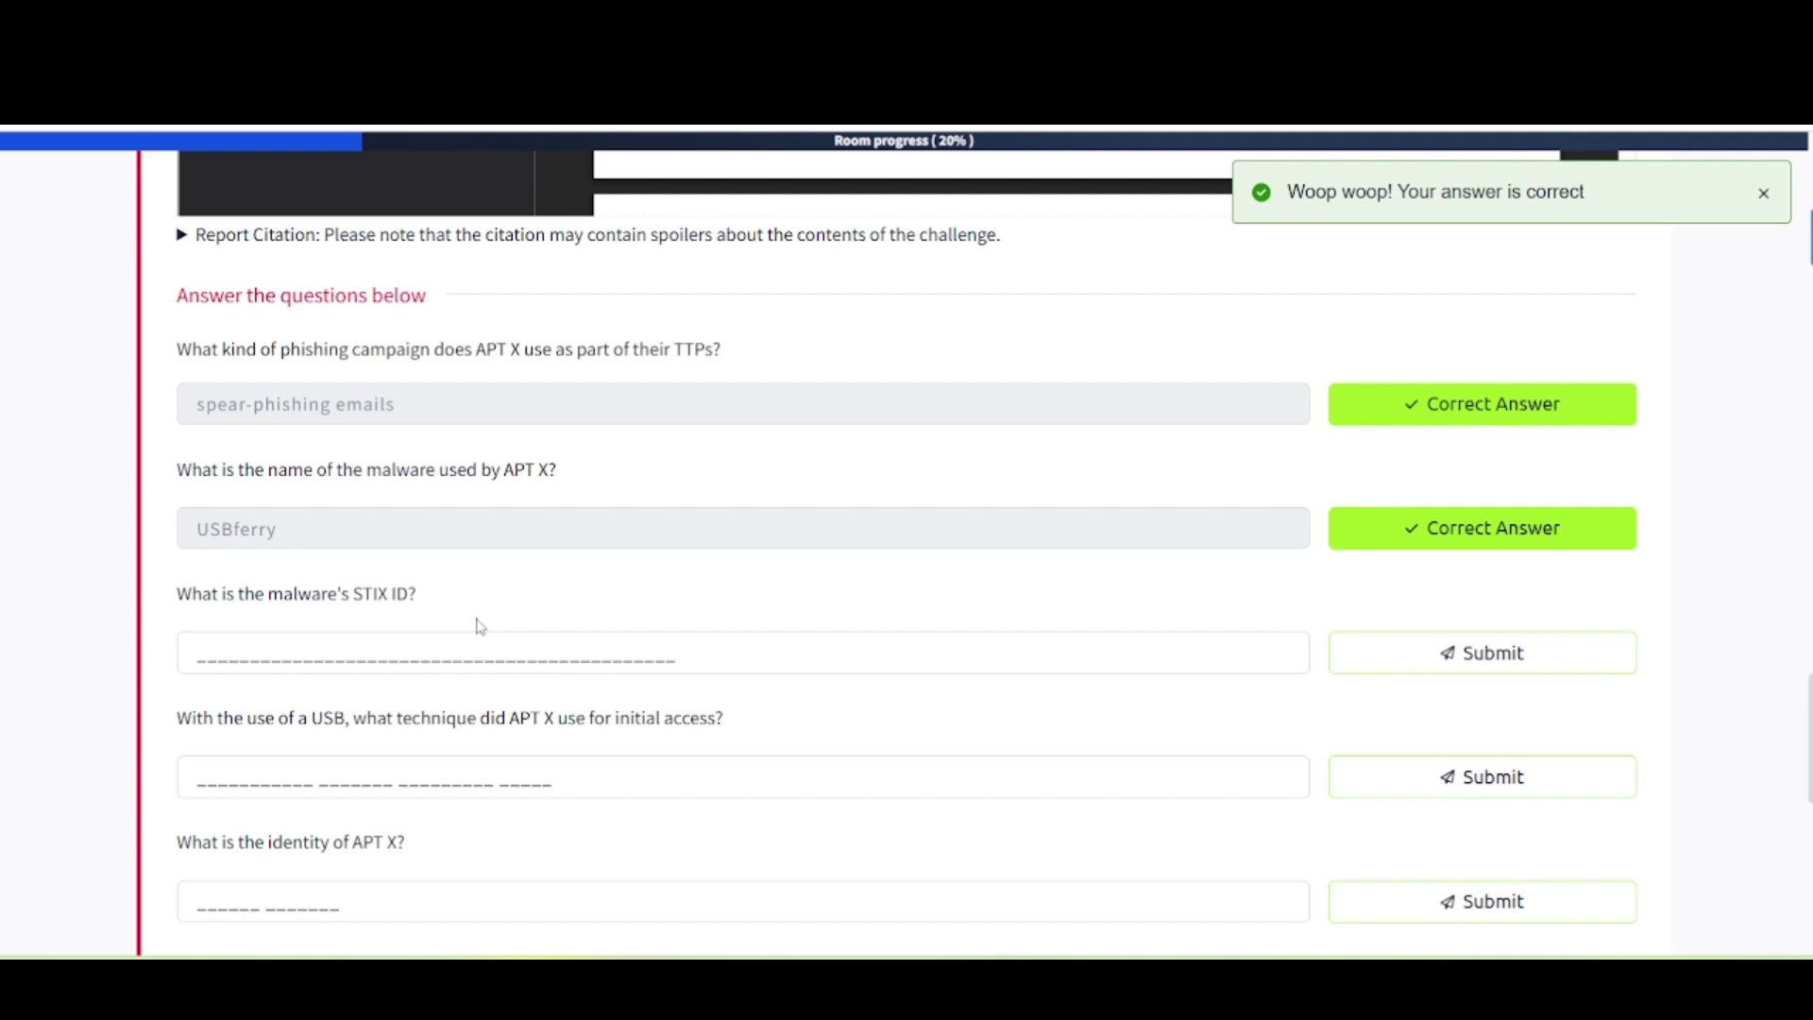
scroll(480, 626, up, 5)
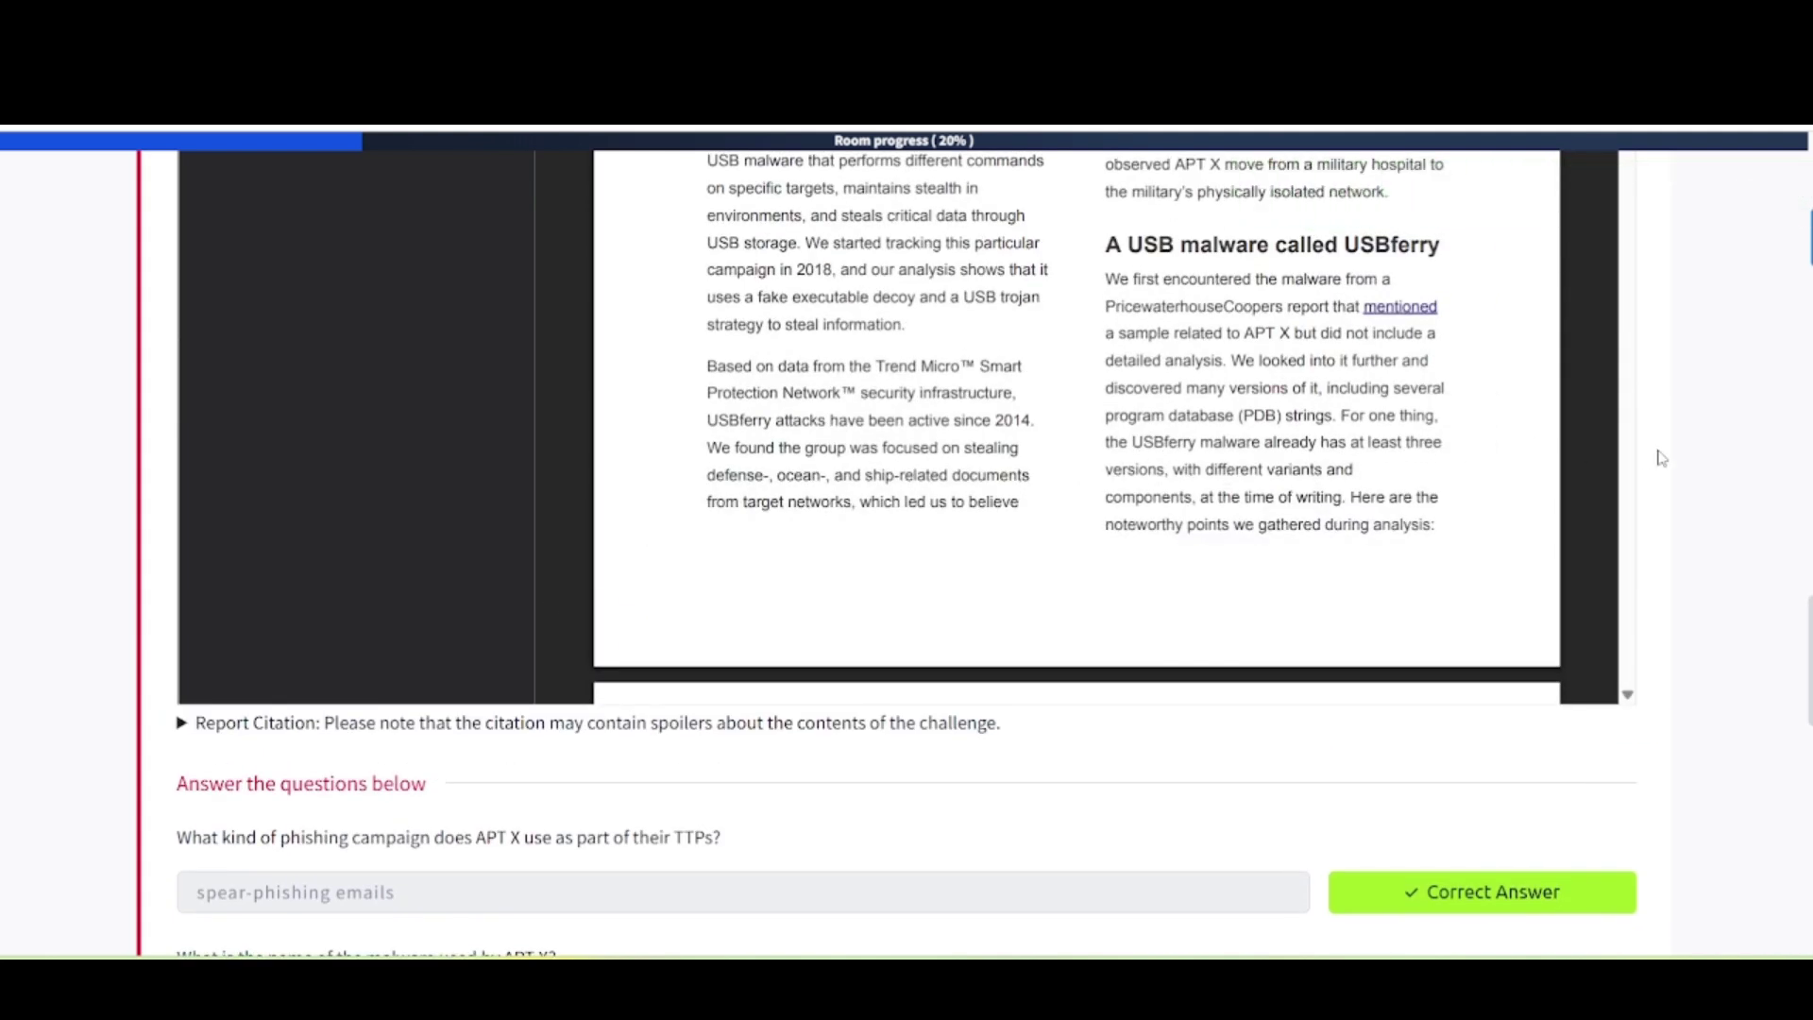
scroll(1662, 458, up, 2)
scroll(1661, 458, up, 2)
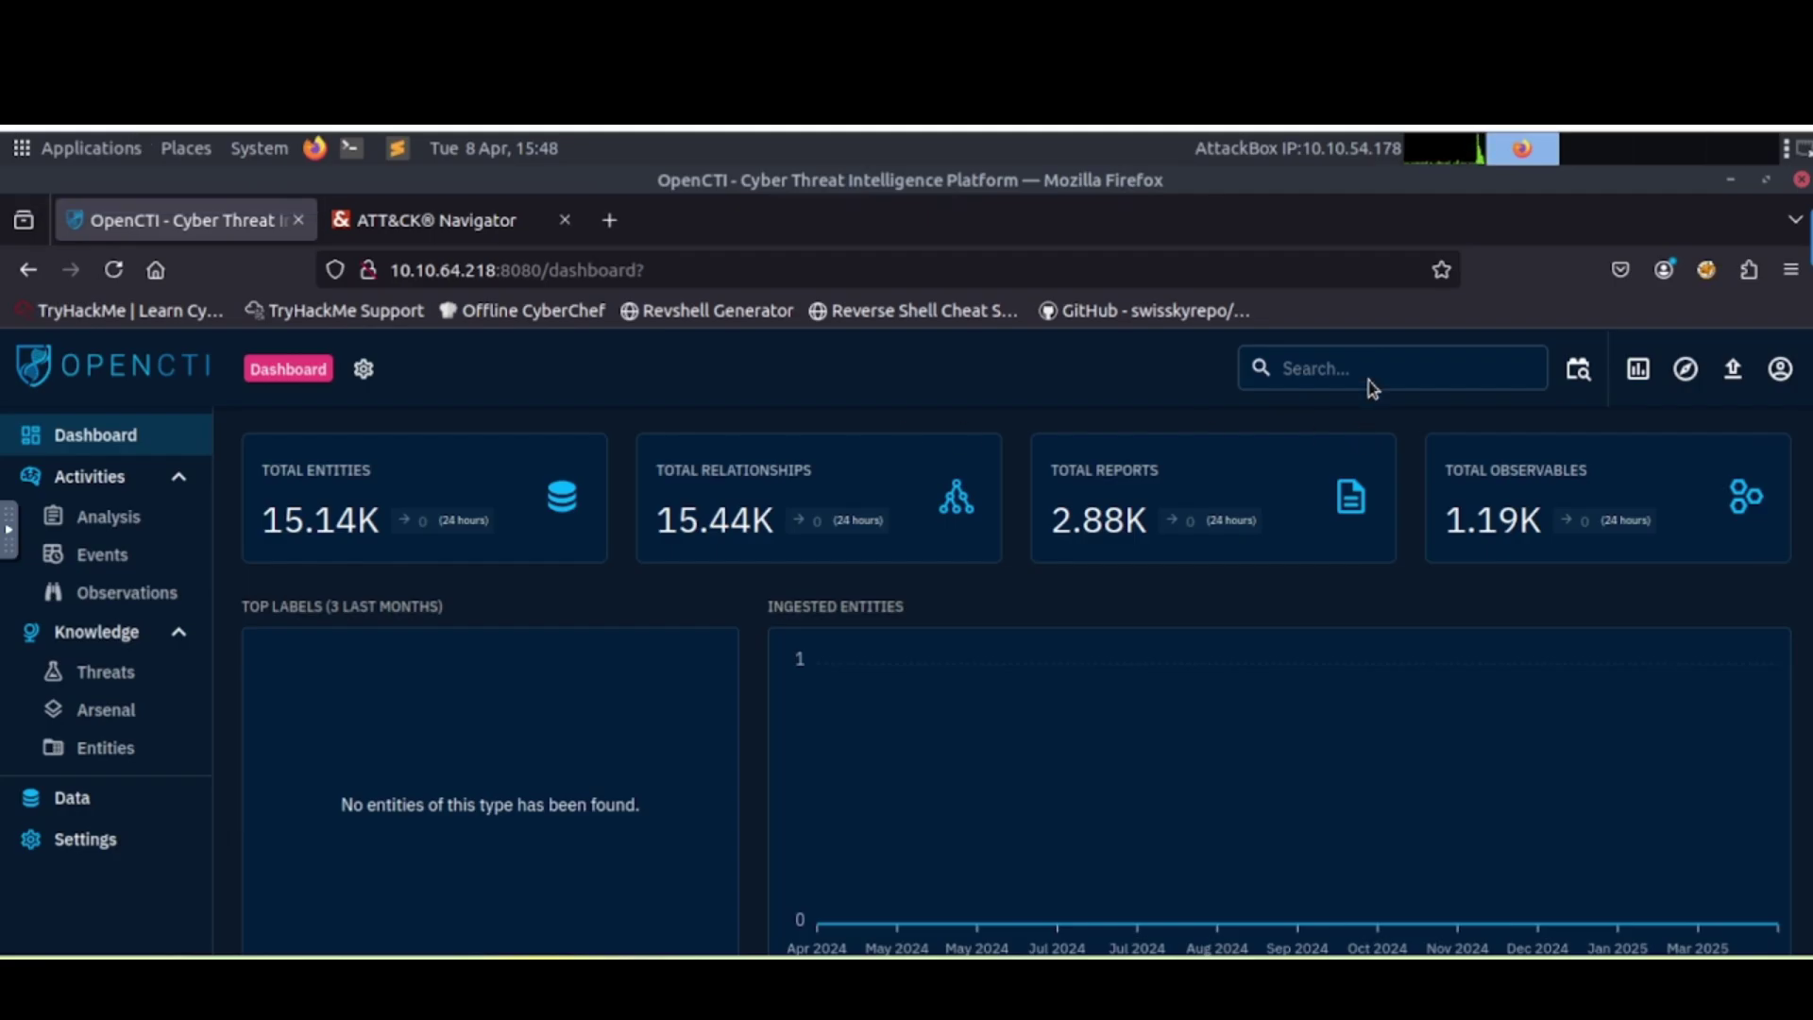
Step: Sign in to OpenCTI and search for USBferry
click(1363, 373)
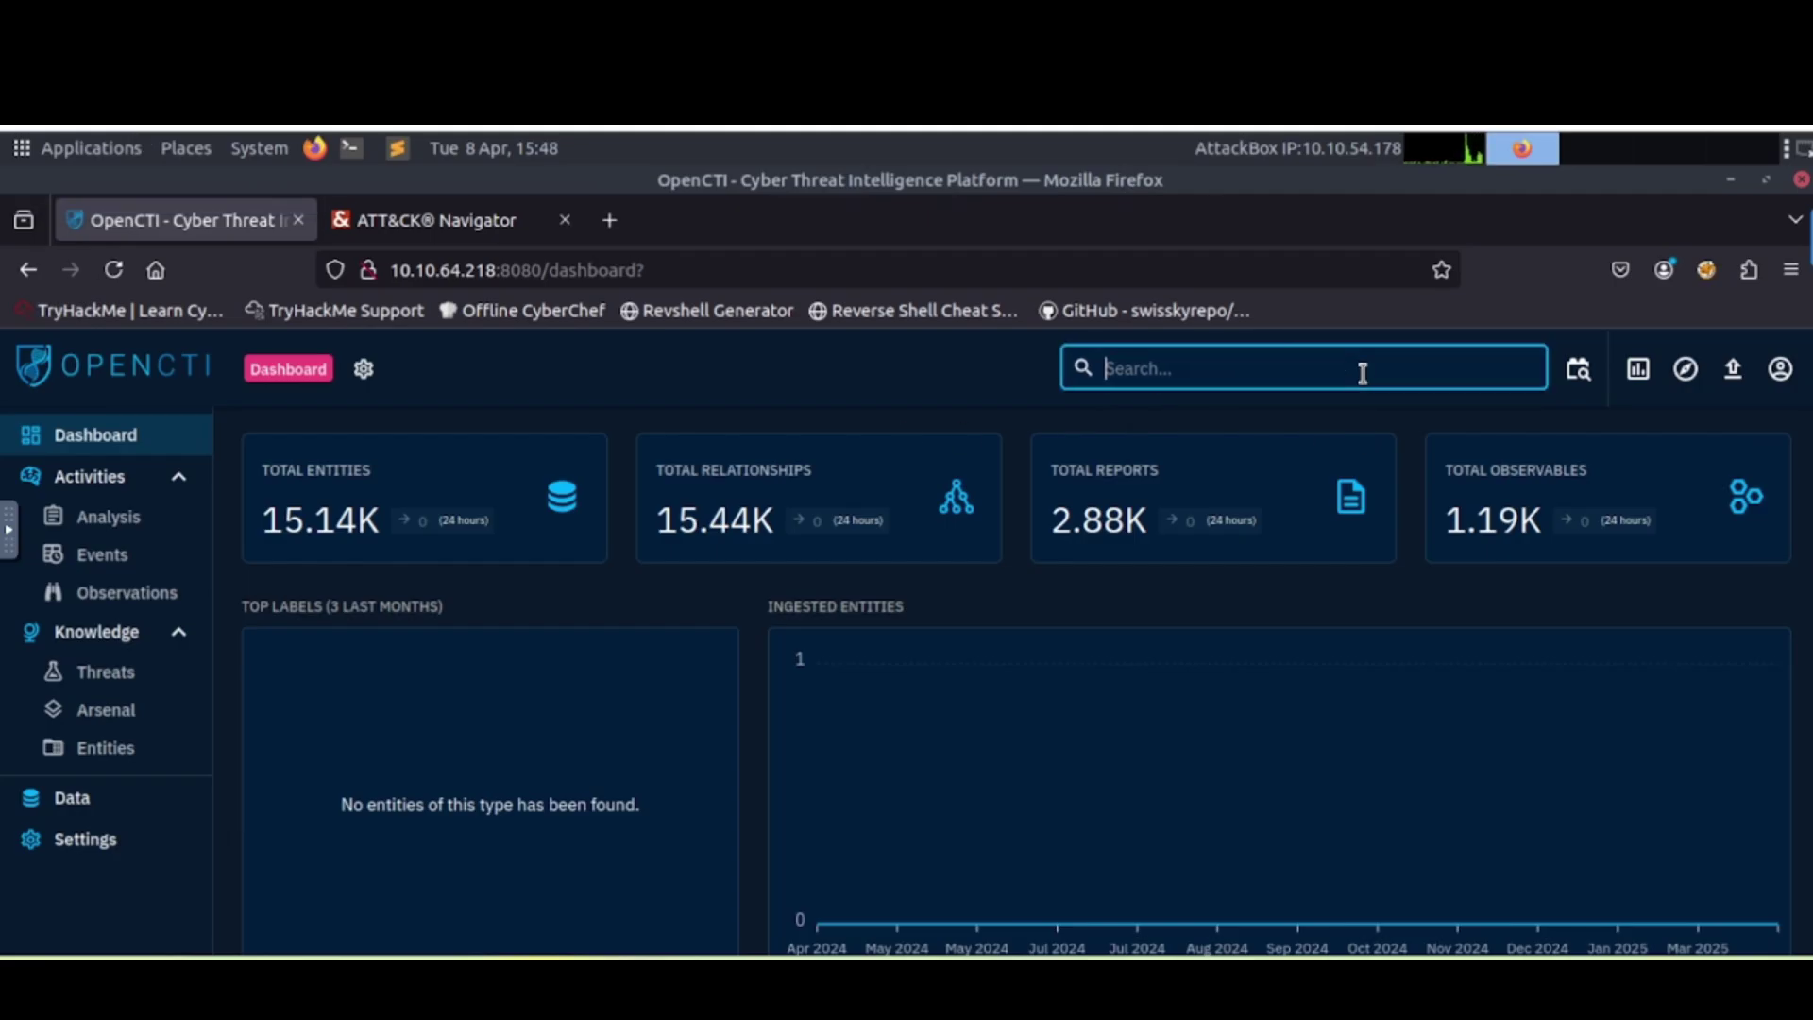
text(USBferry)
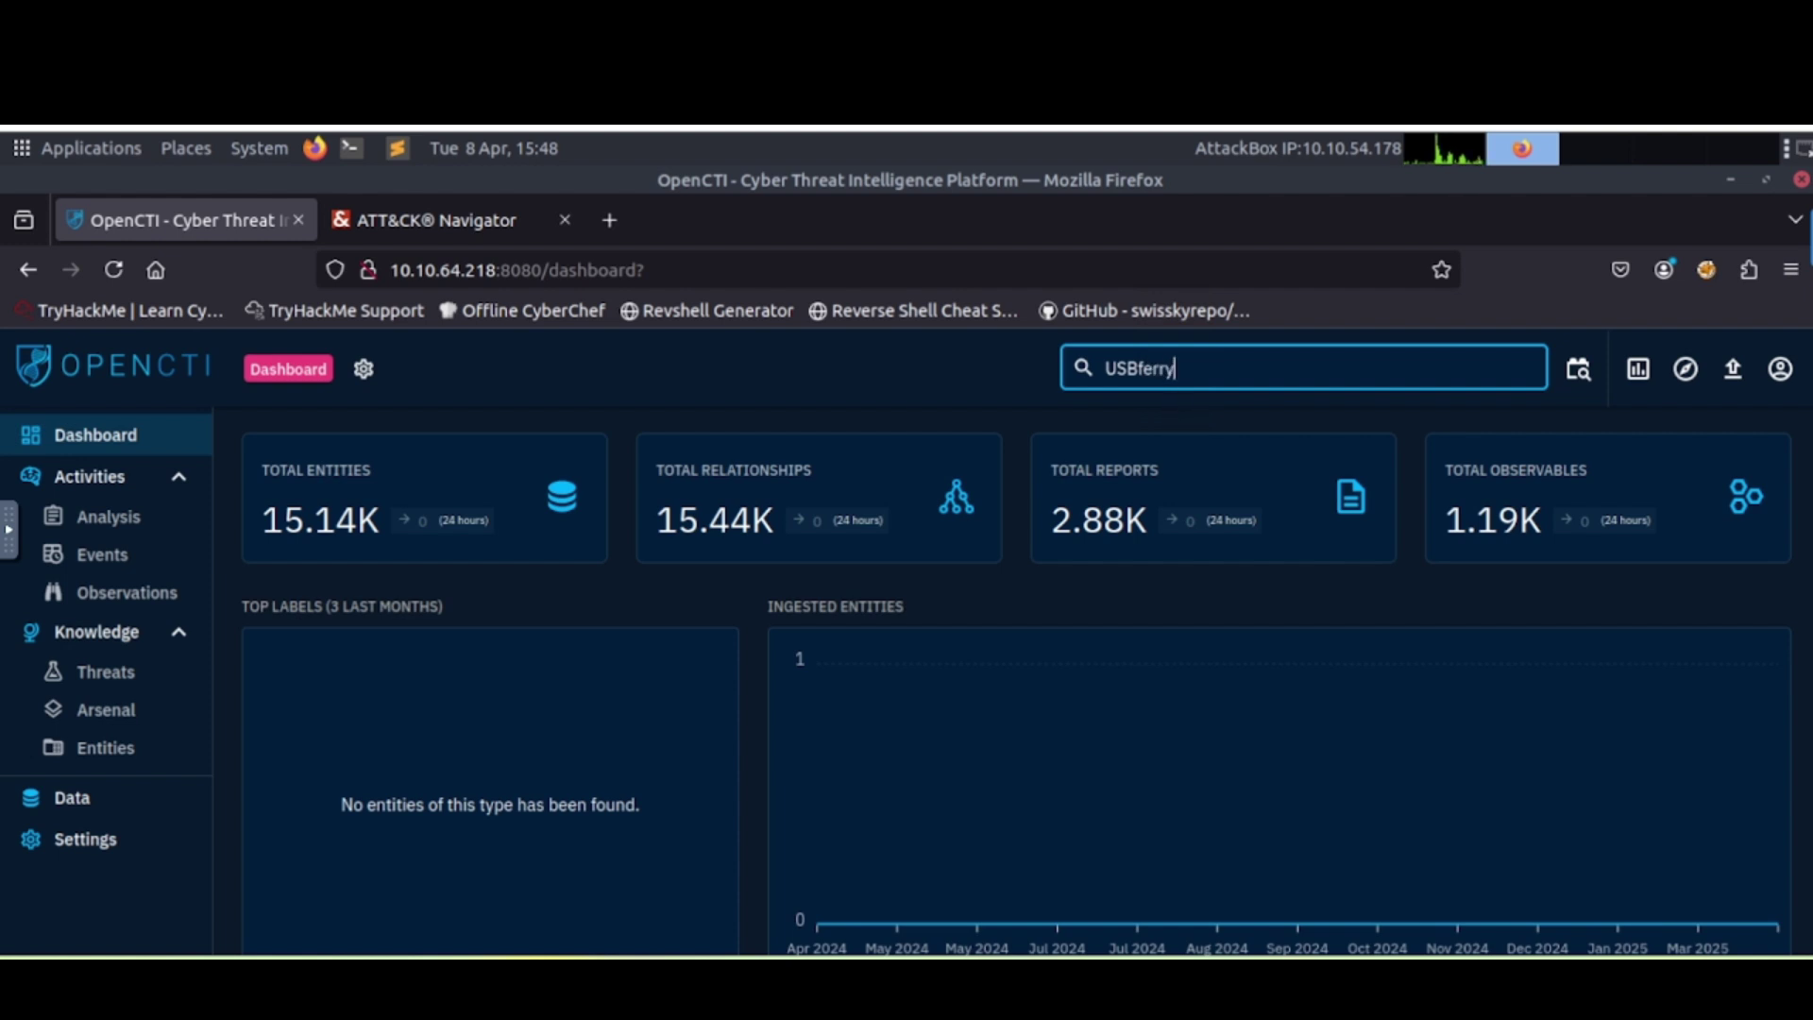
key(Return)
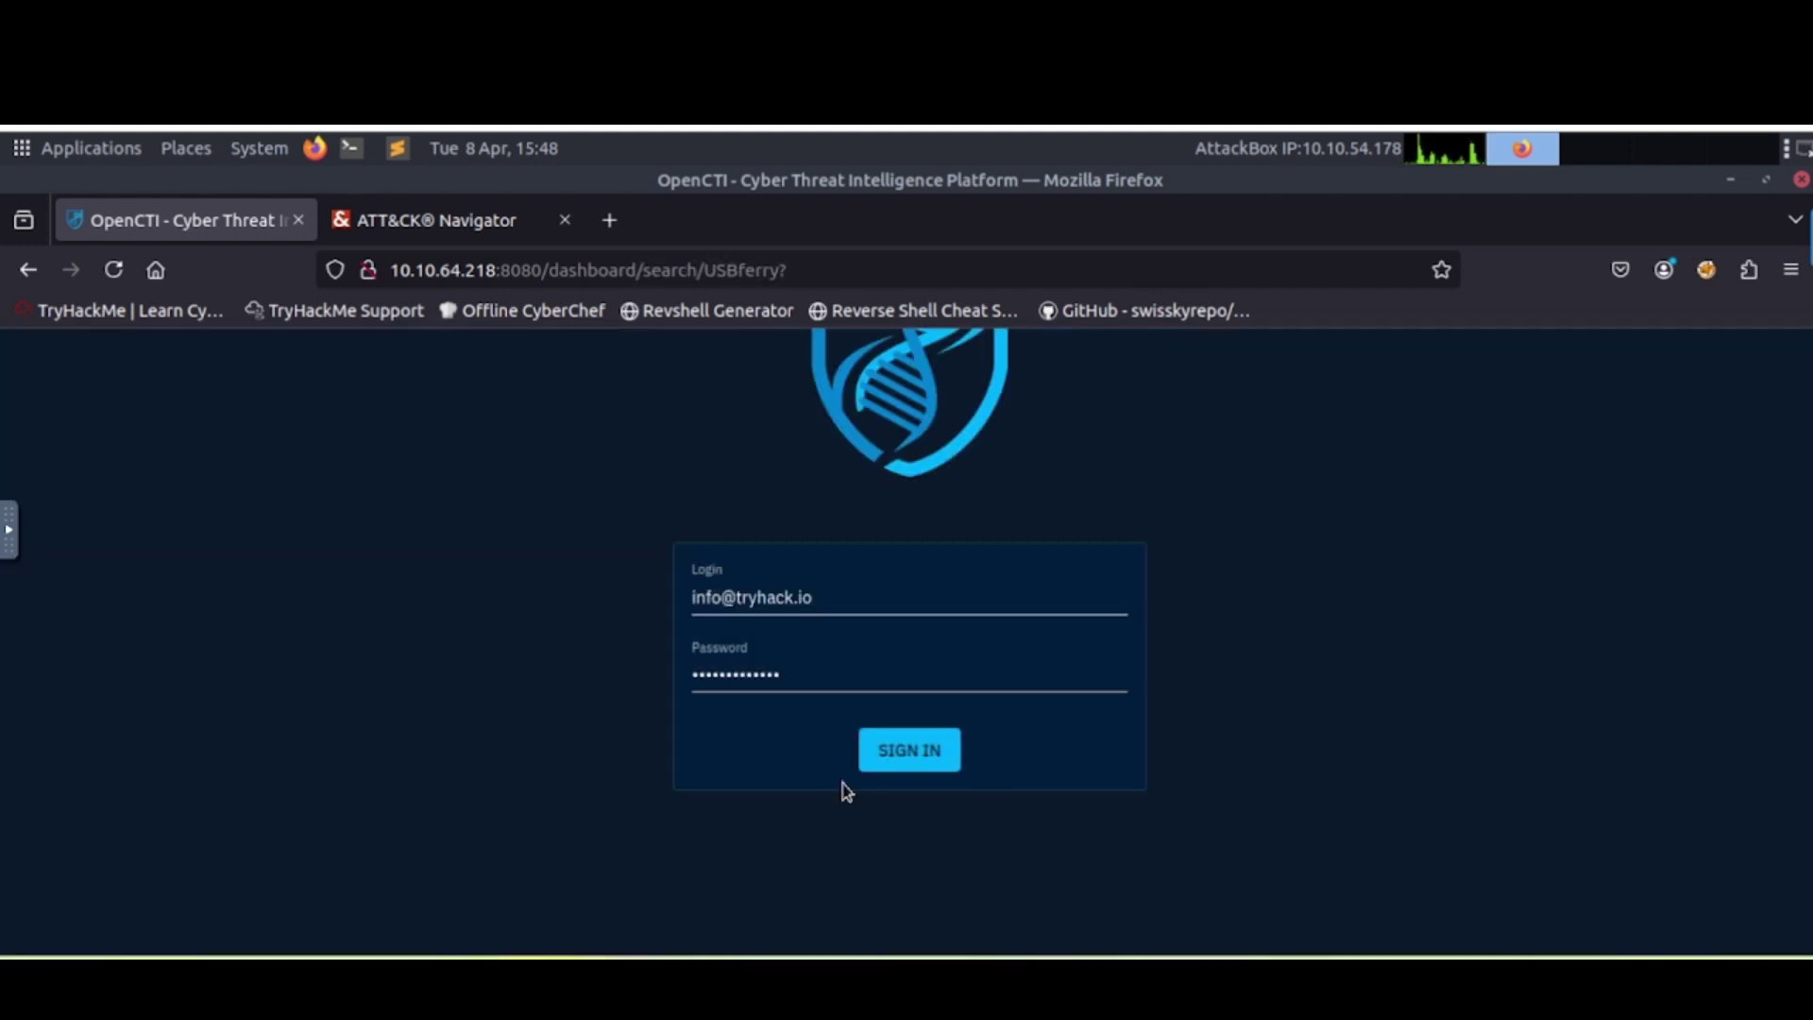
click(921, 756)
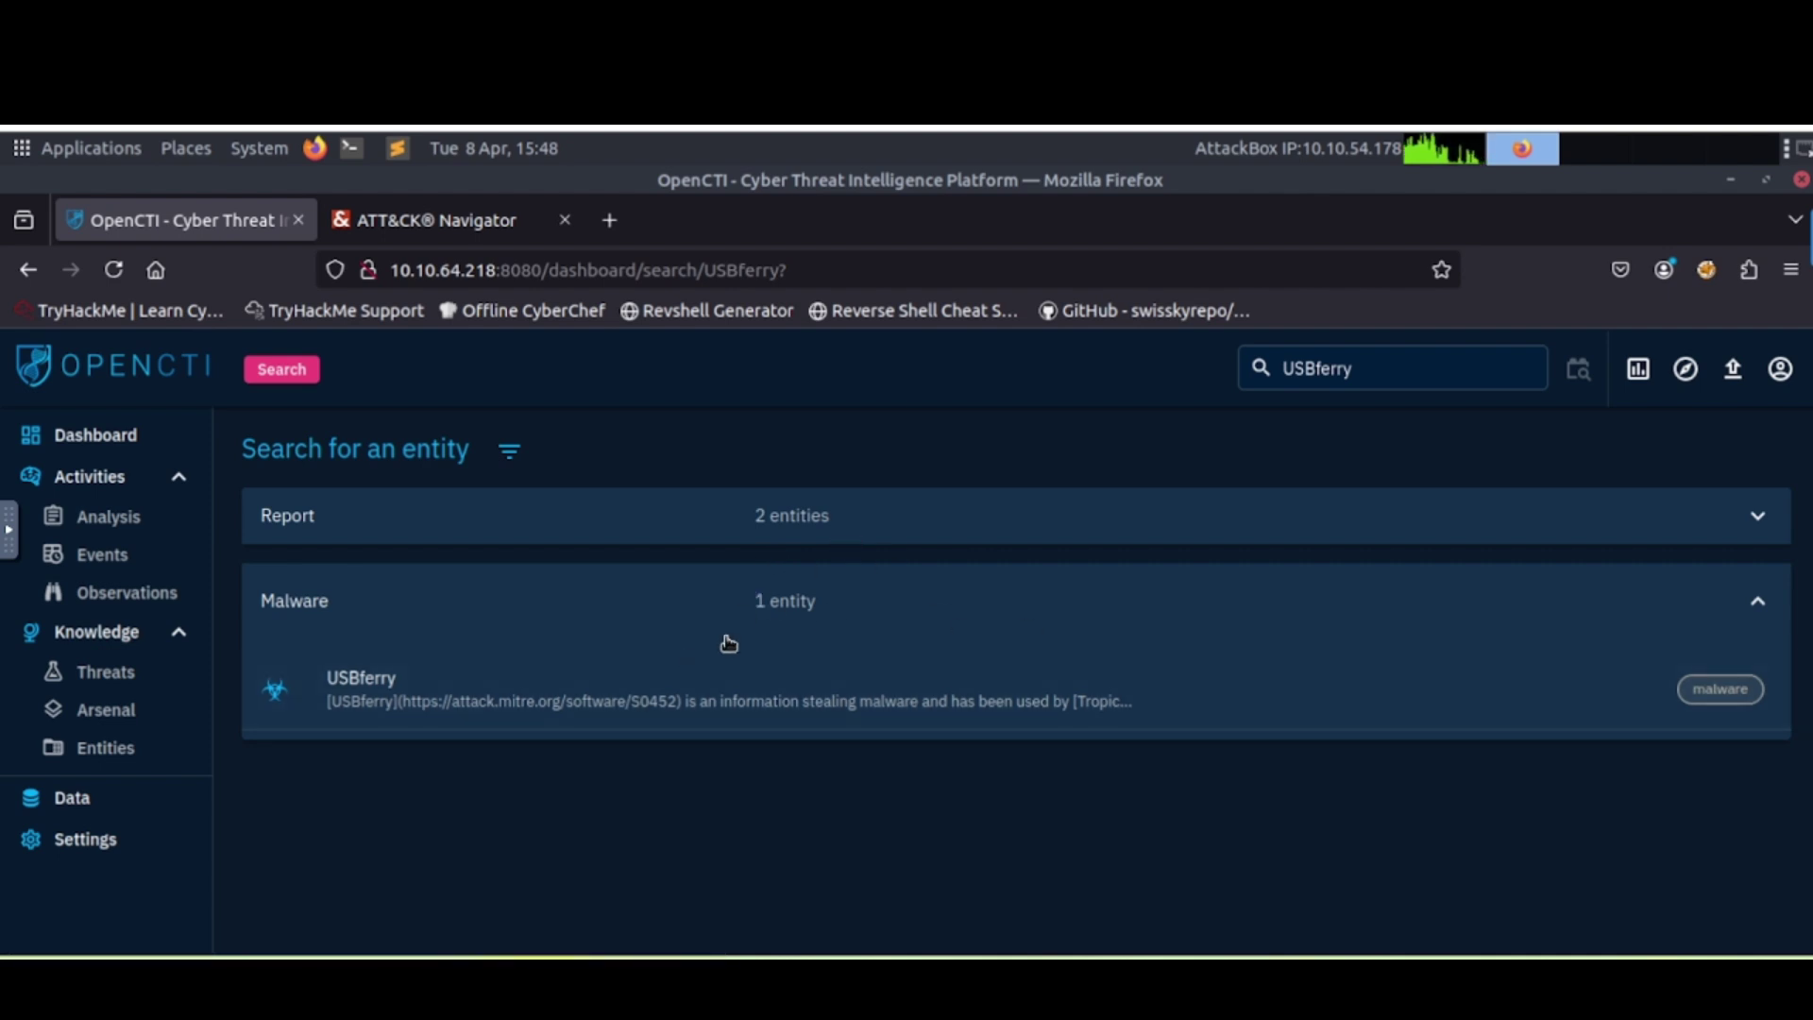
Step: Open the USBferry malware overview and select its Standard STIX ID value
click(842, 533)
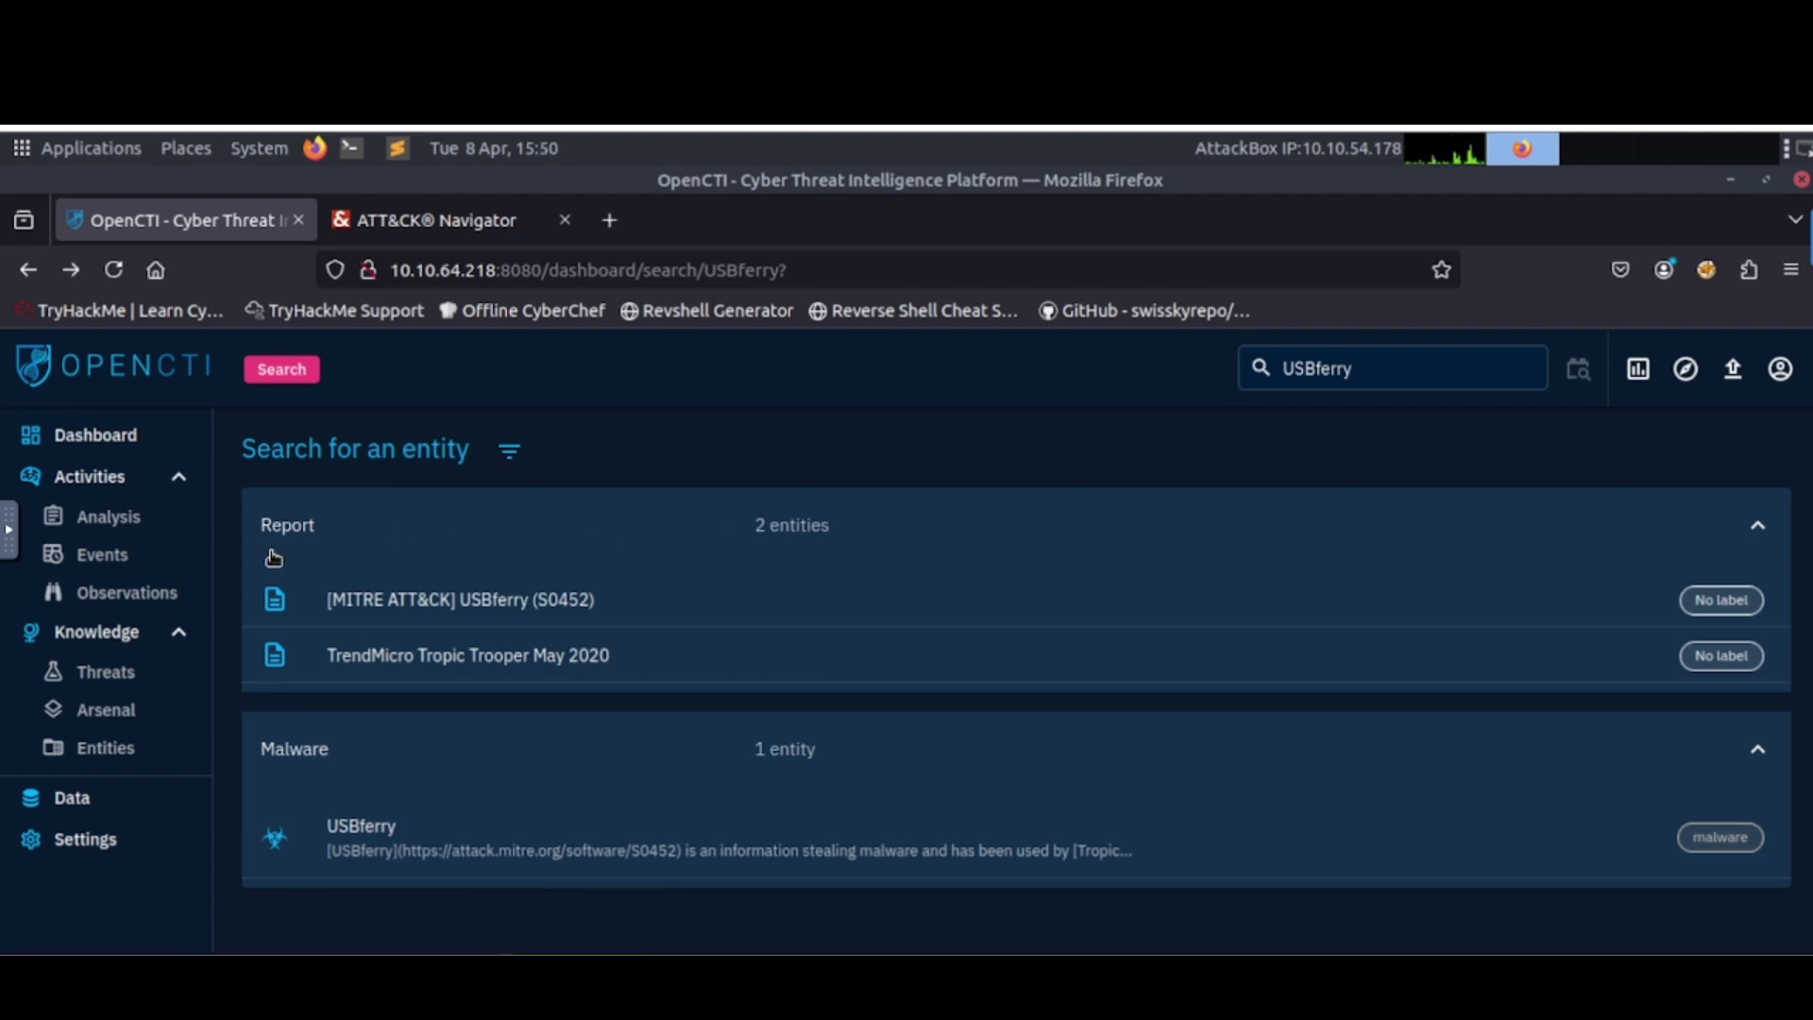
click(781, 528)
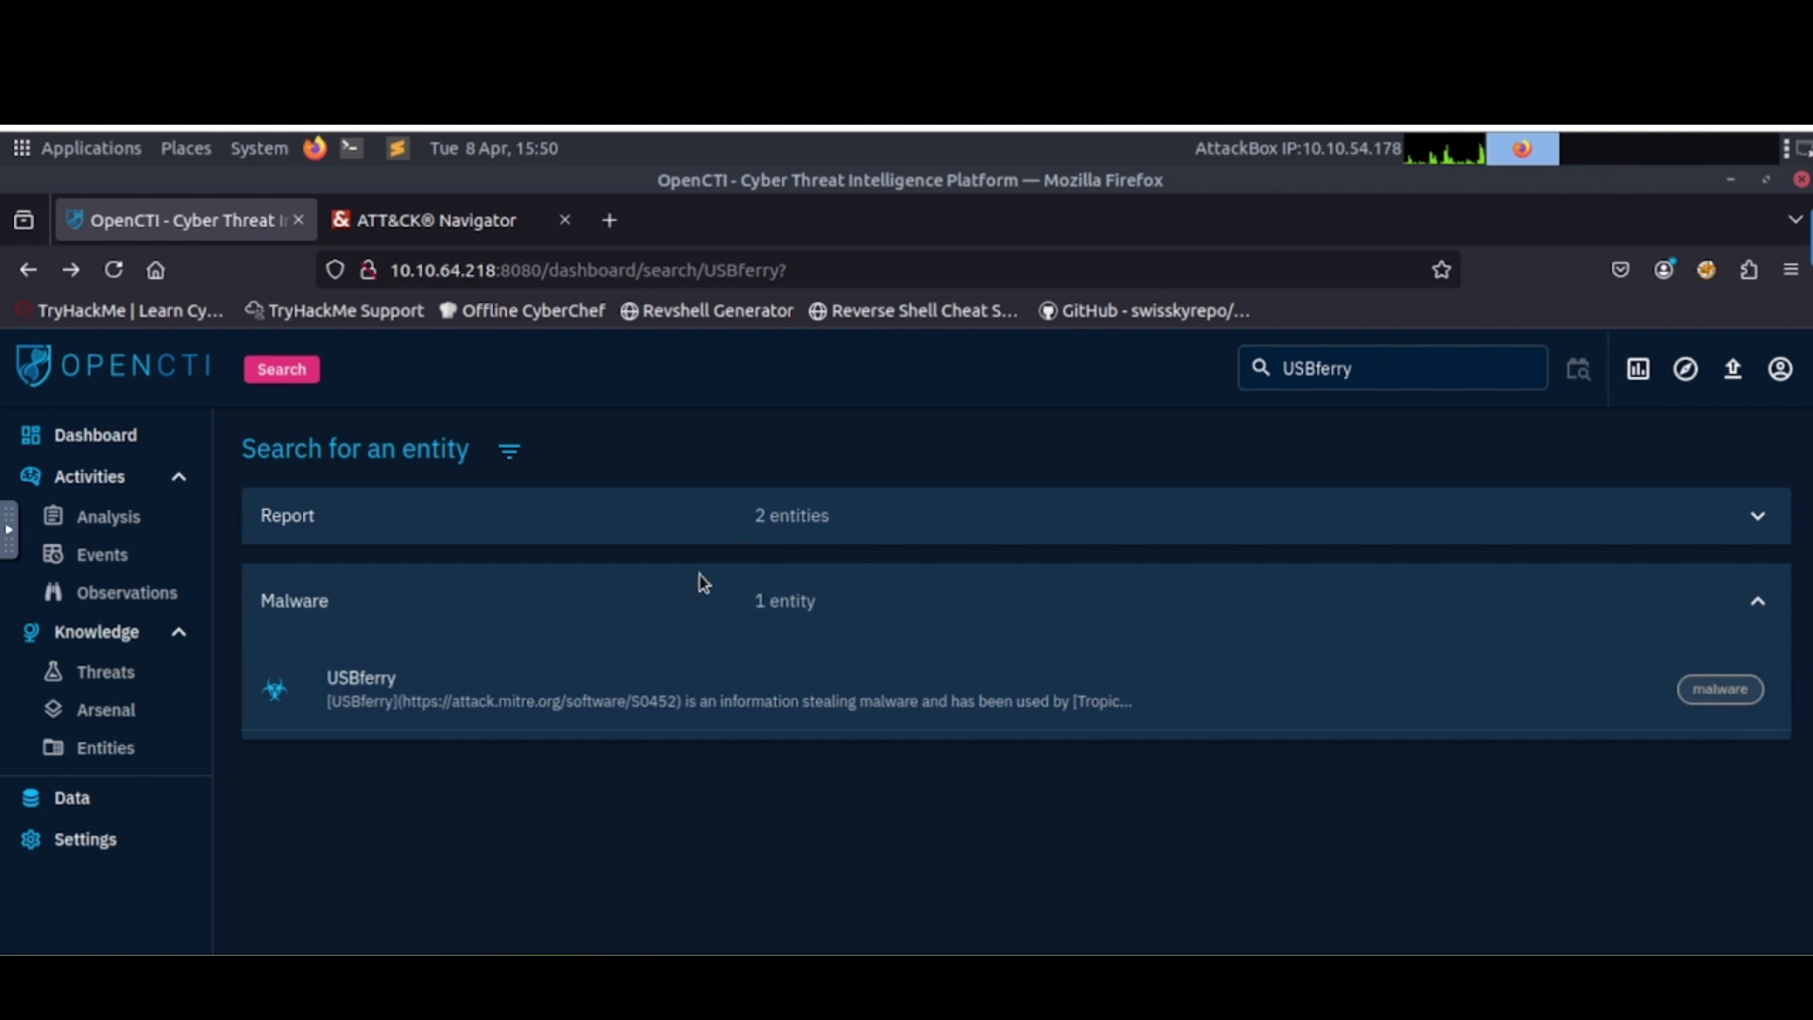
click(425, 700)
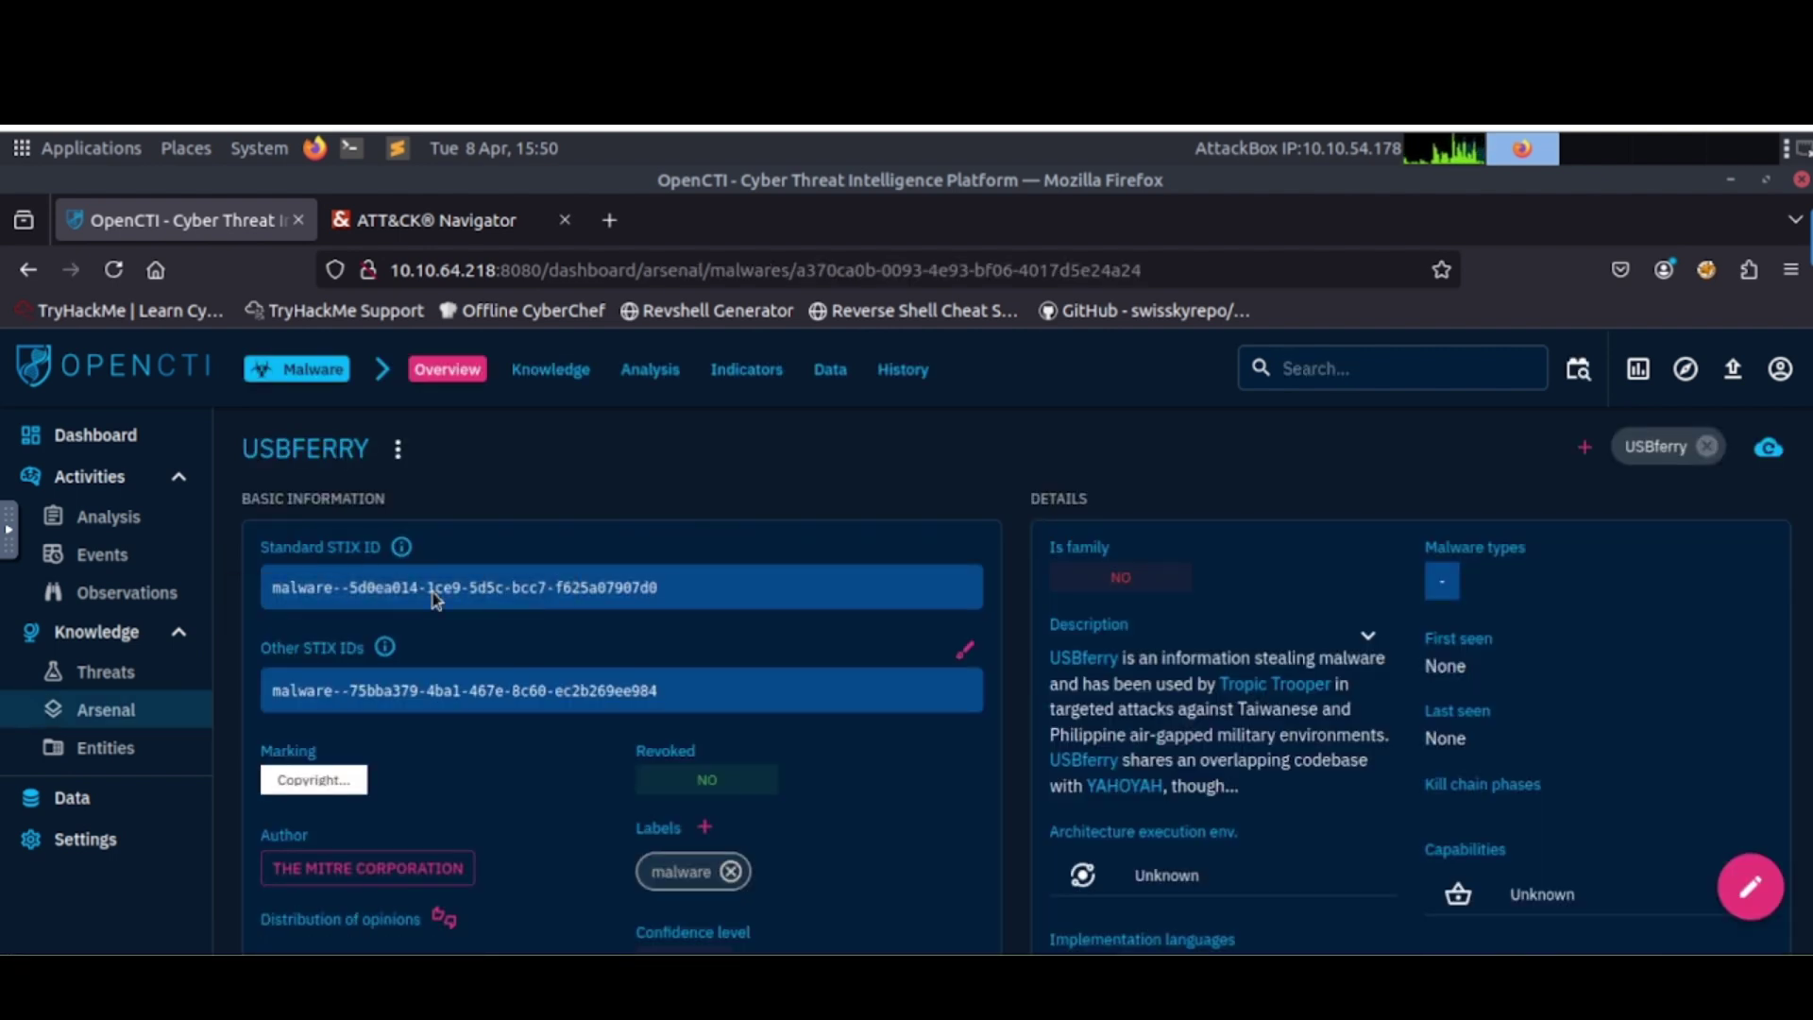
triple_click(451, 590)
key(ctrl+c)
click(463, 586)
triple_click(301, 595)
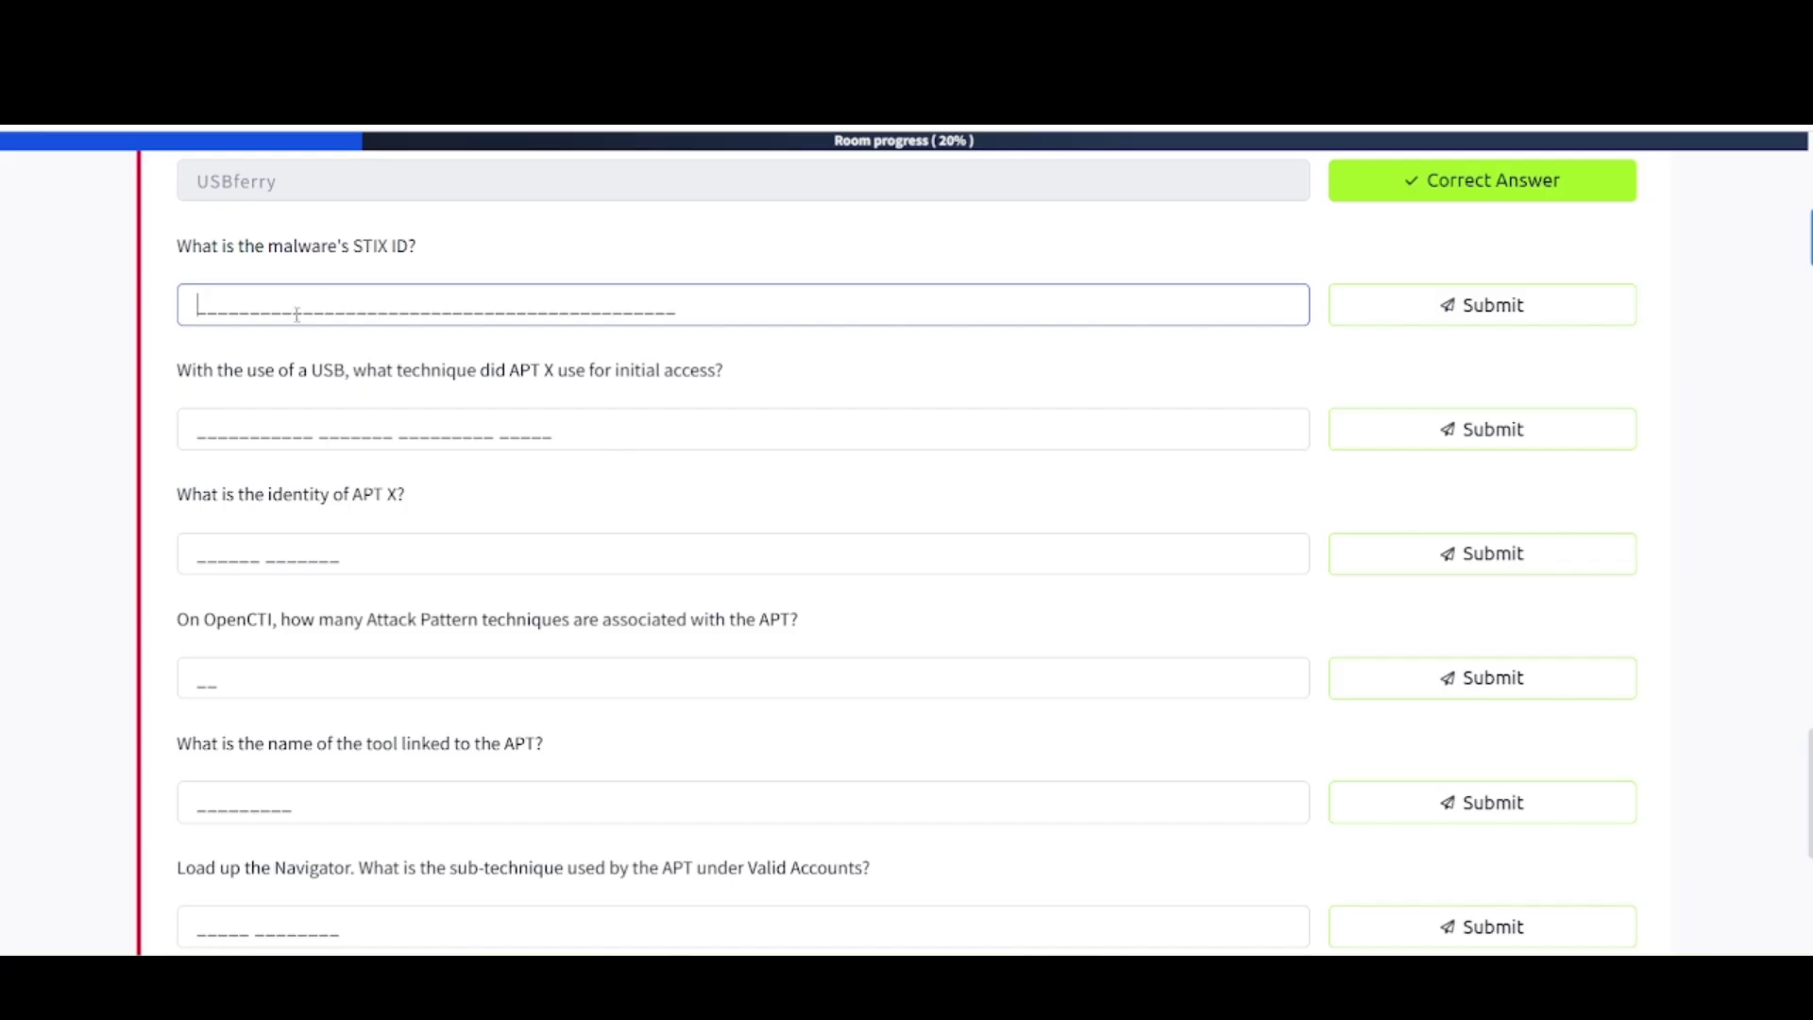
Step: Paste the USBferry Standard STIX ID into the STIX ID answer field and submit it
key(ctrl+v)
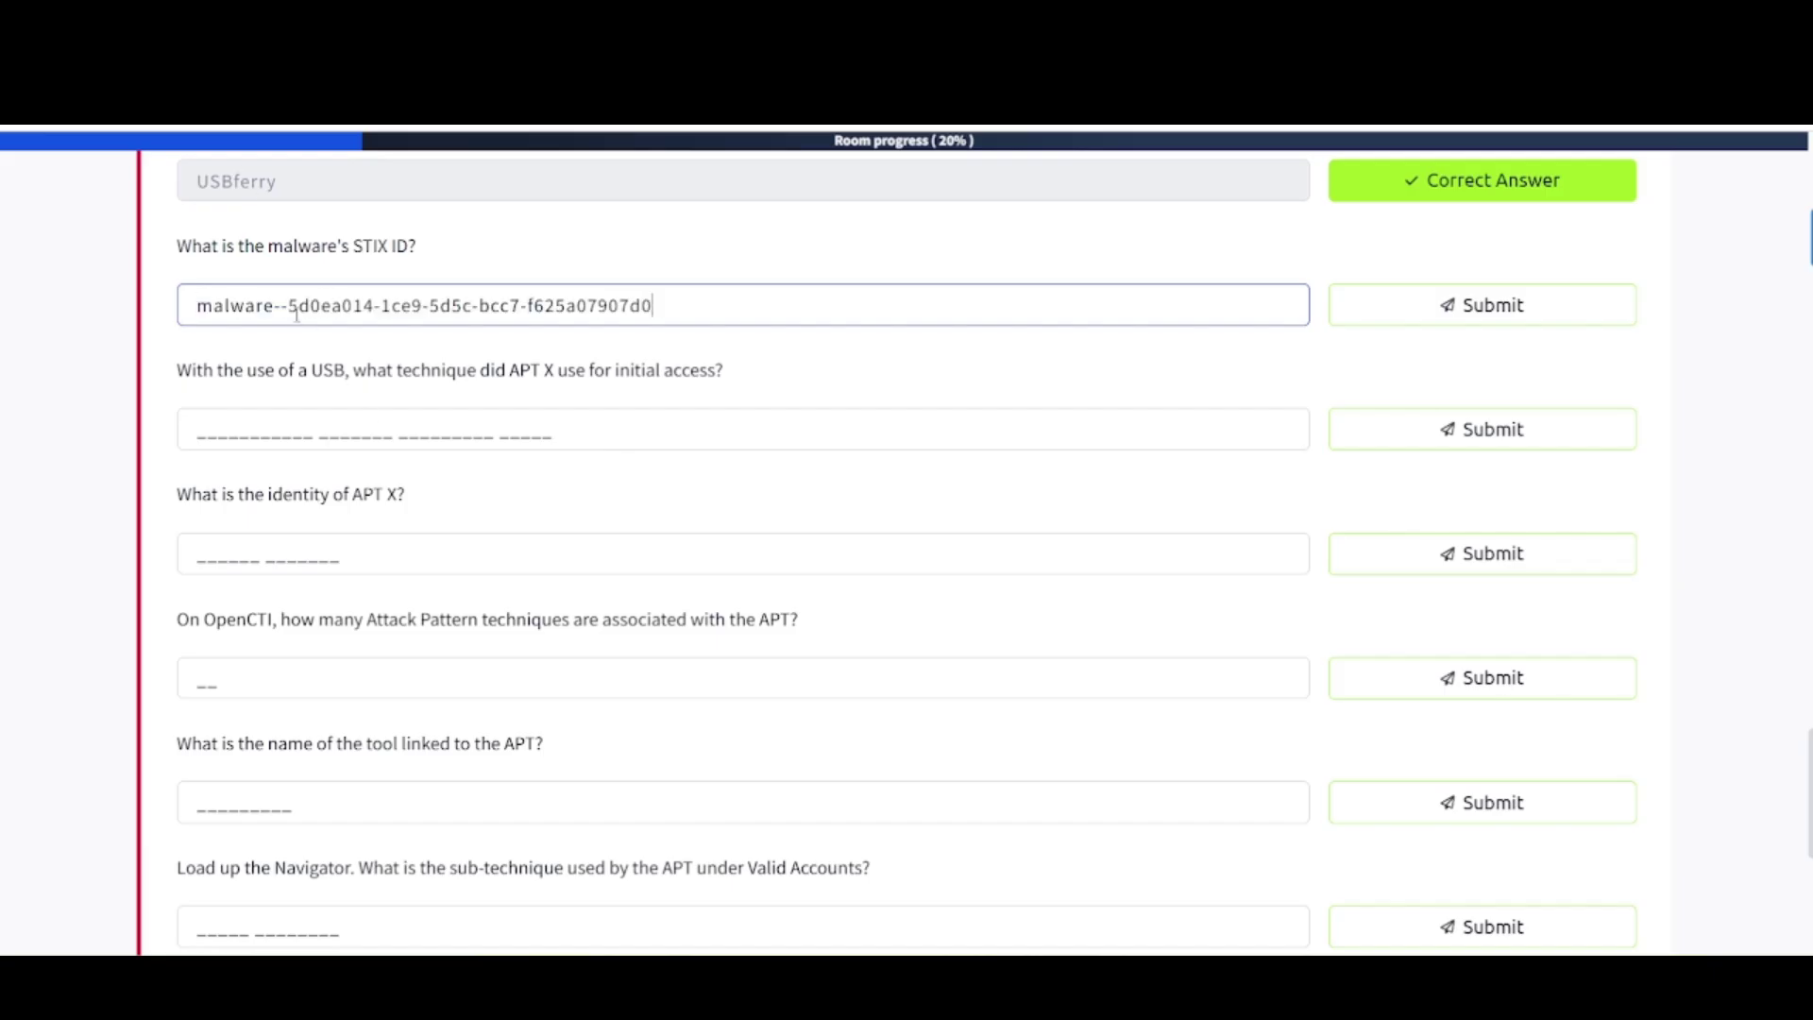
key(Return)
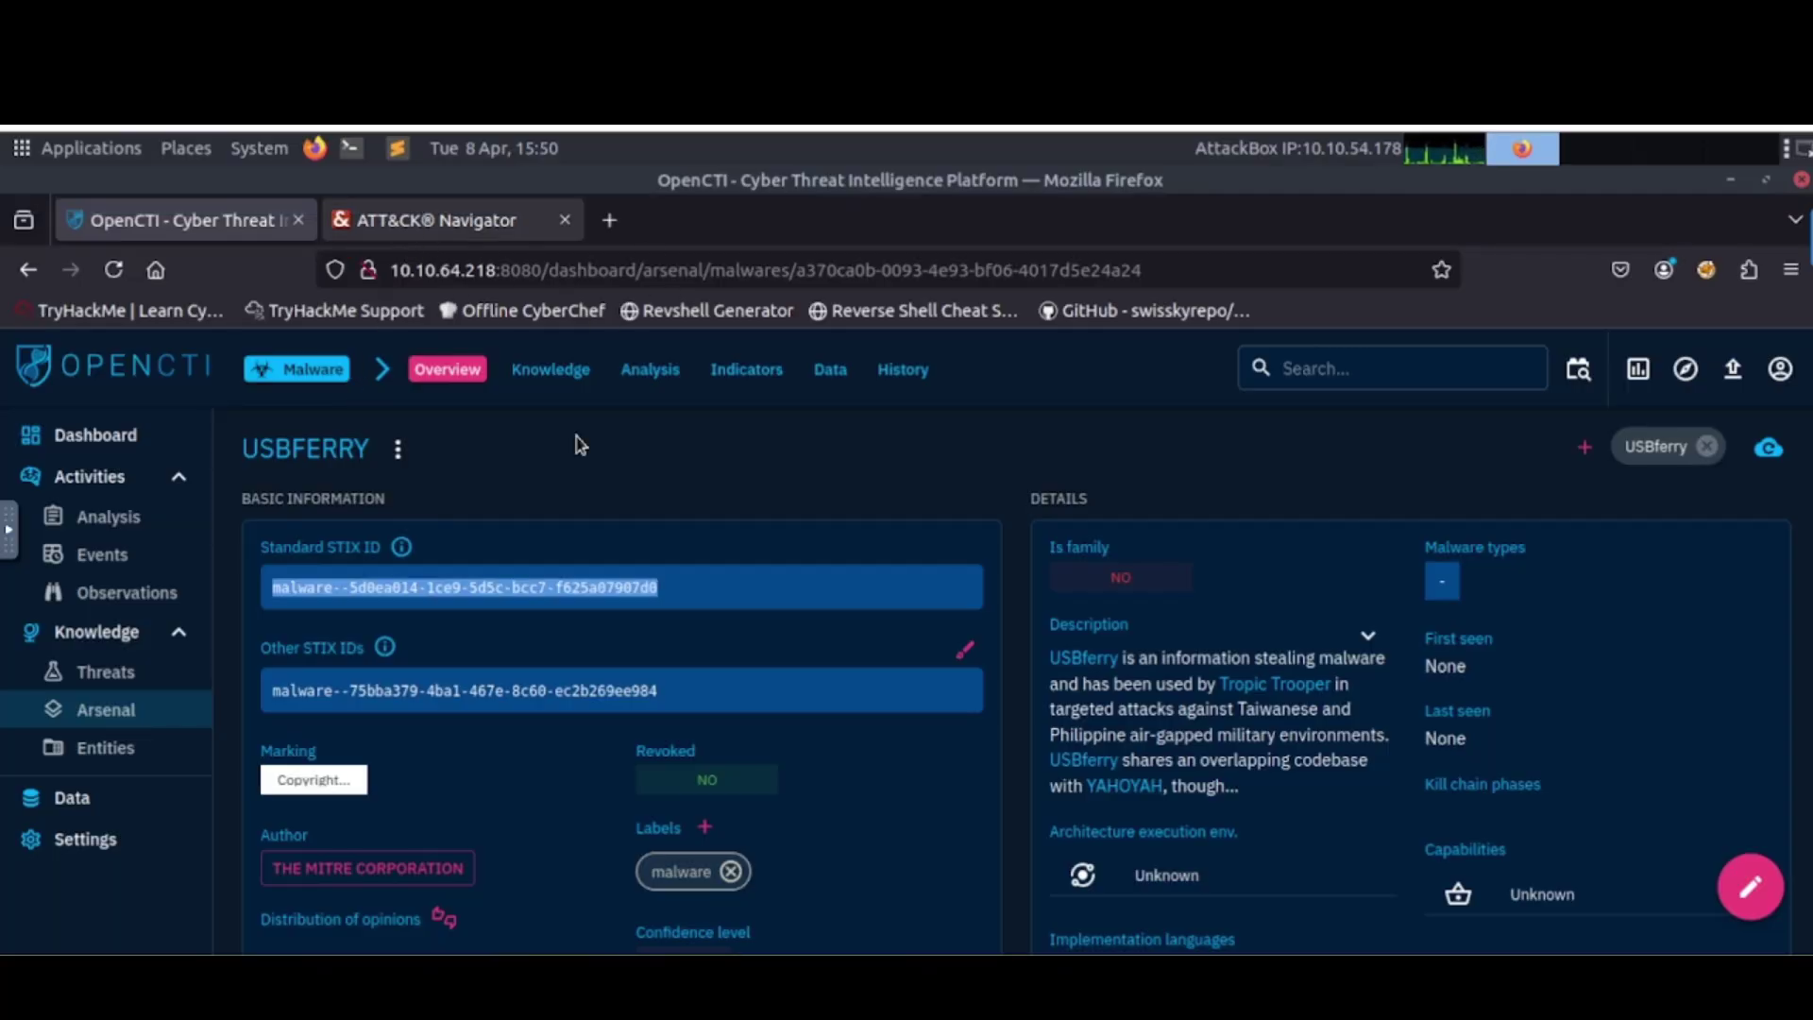
click(430, 221)
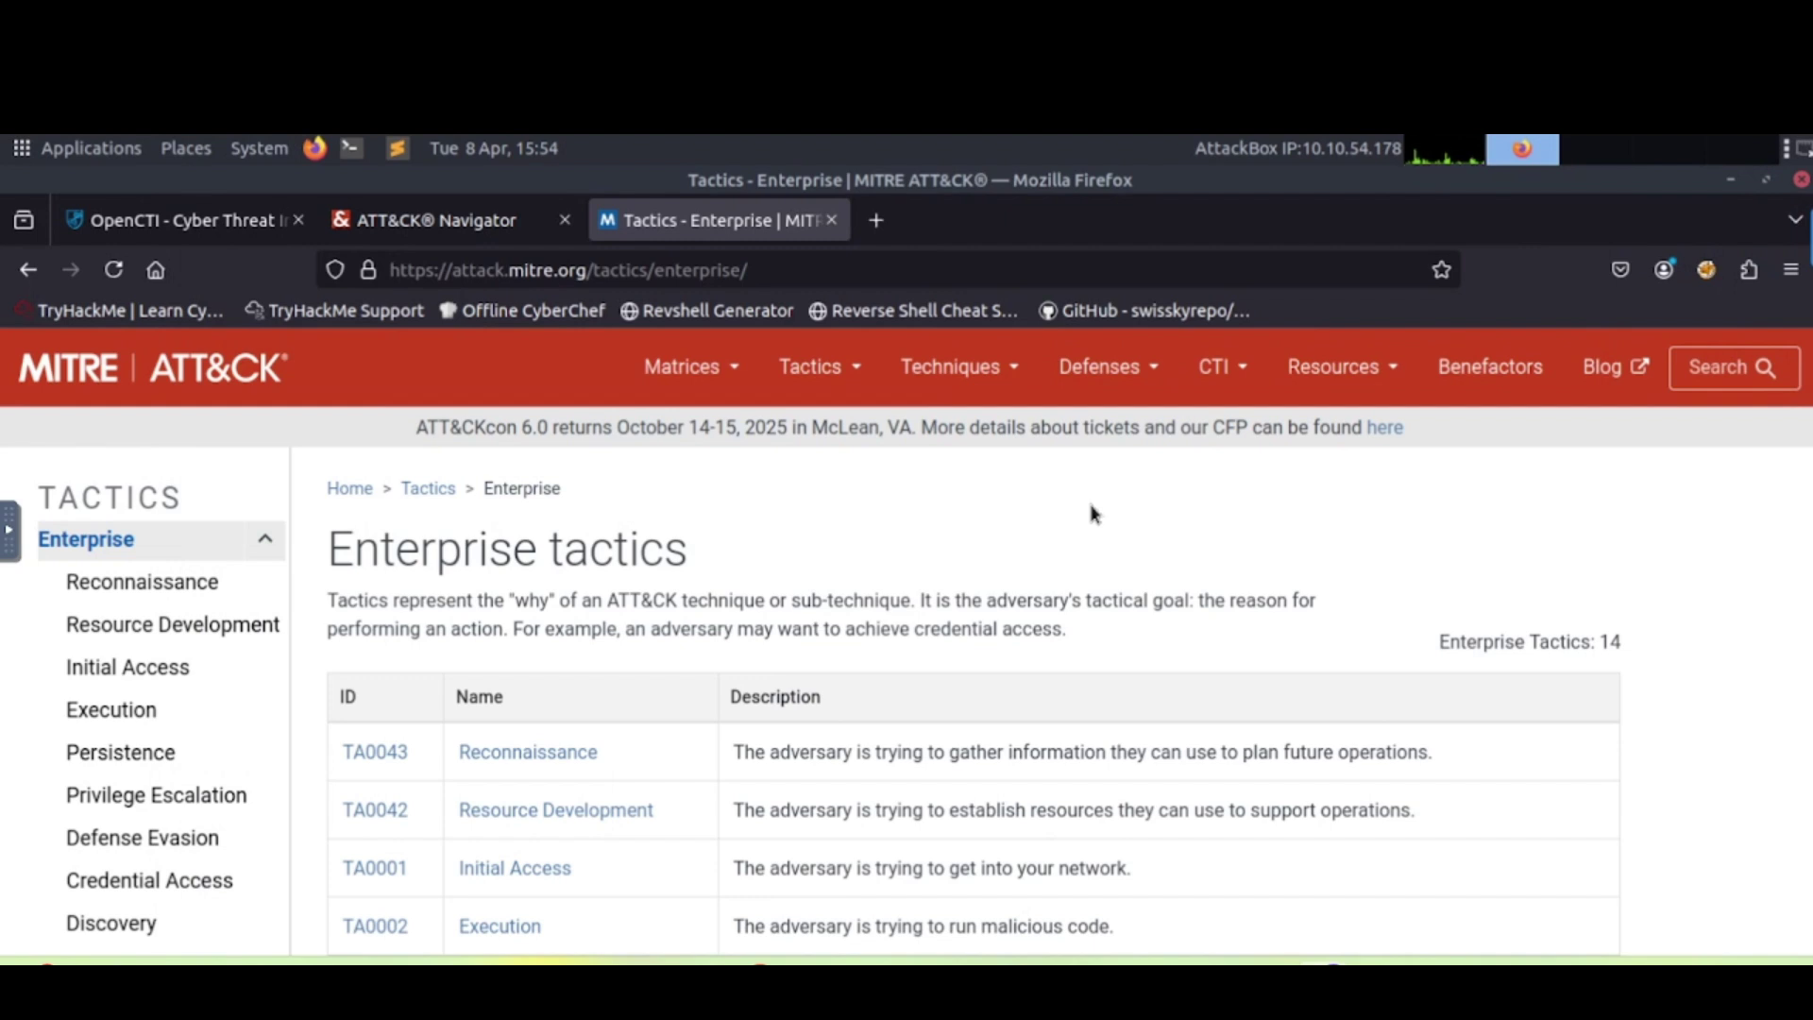
Step: On ATT&CK's Initial Access page, search 'air' and select T1091 Replication Through Removable Media
click(504, 227)
click(680, 227)
click(538, 867)
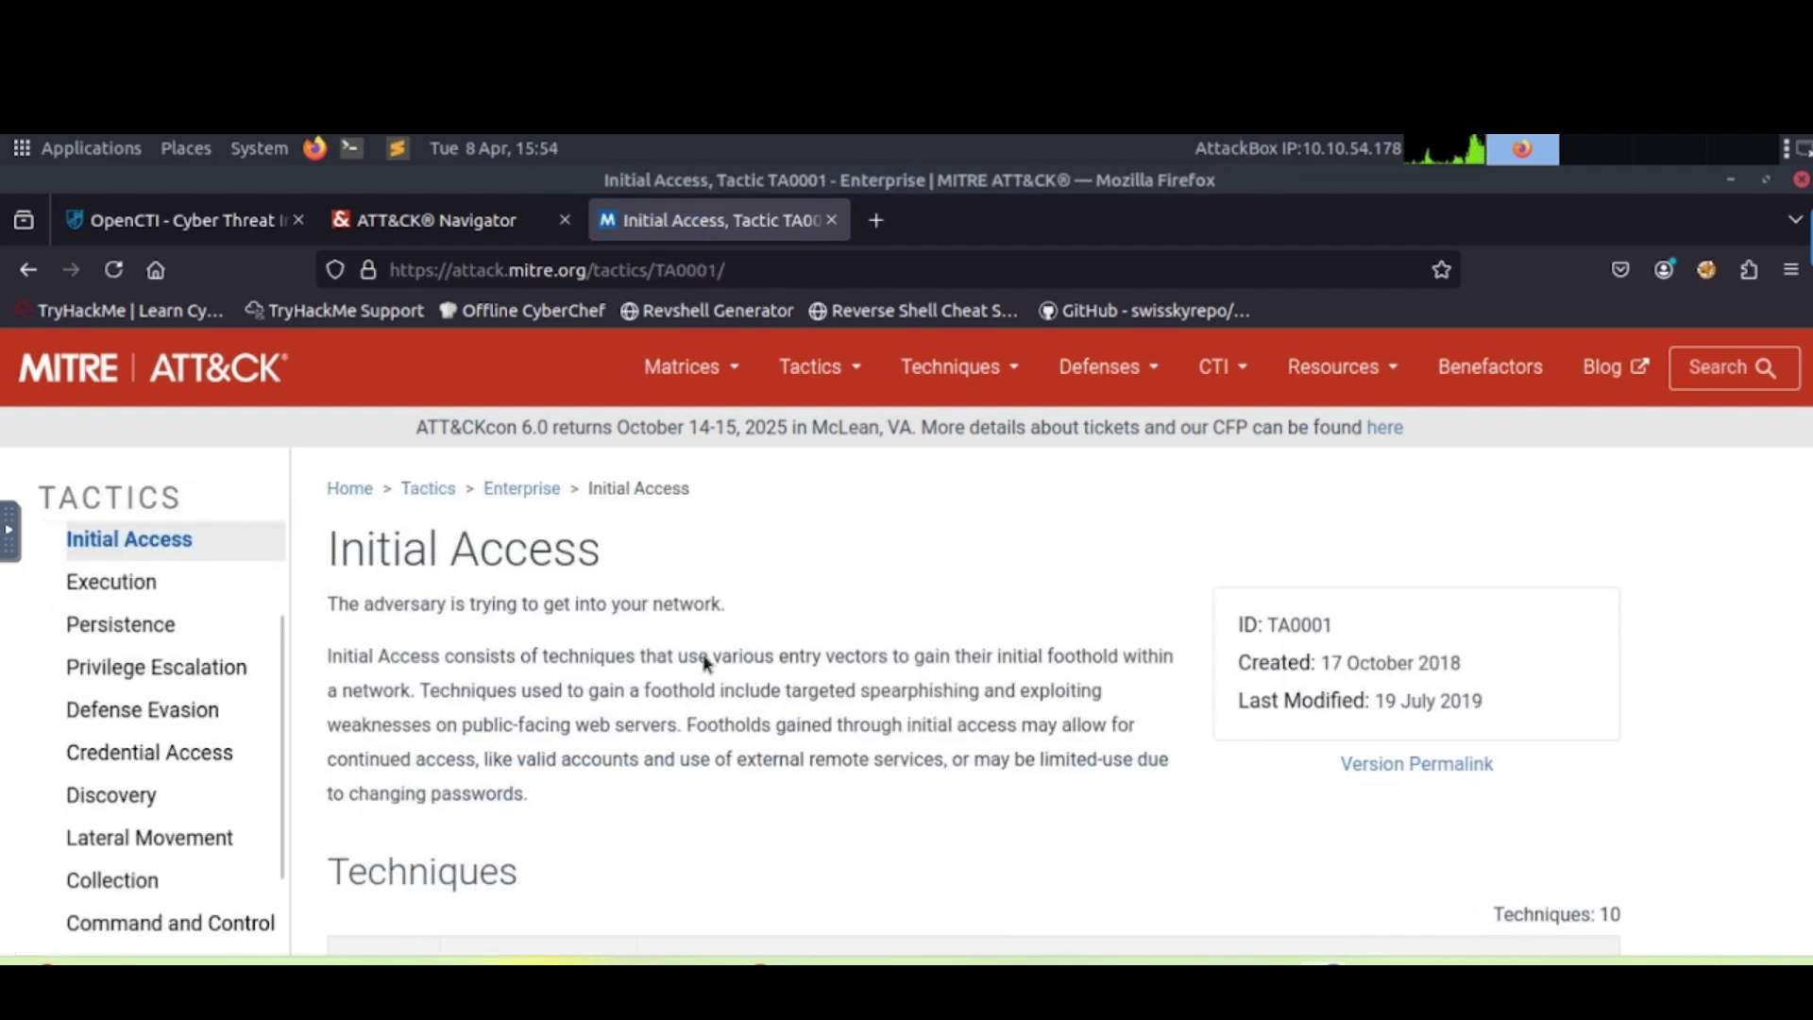
key(ctrl+f)
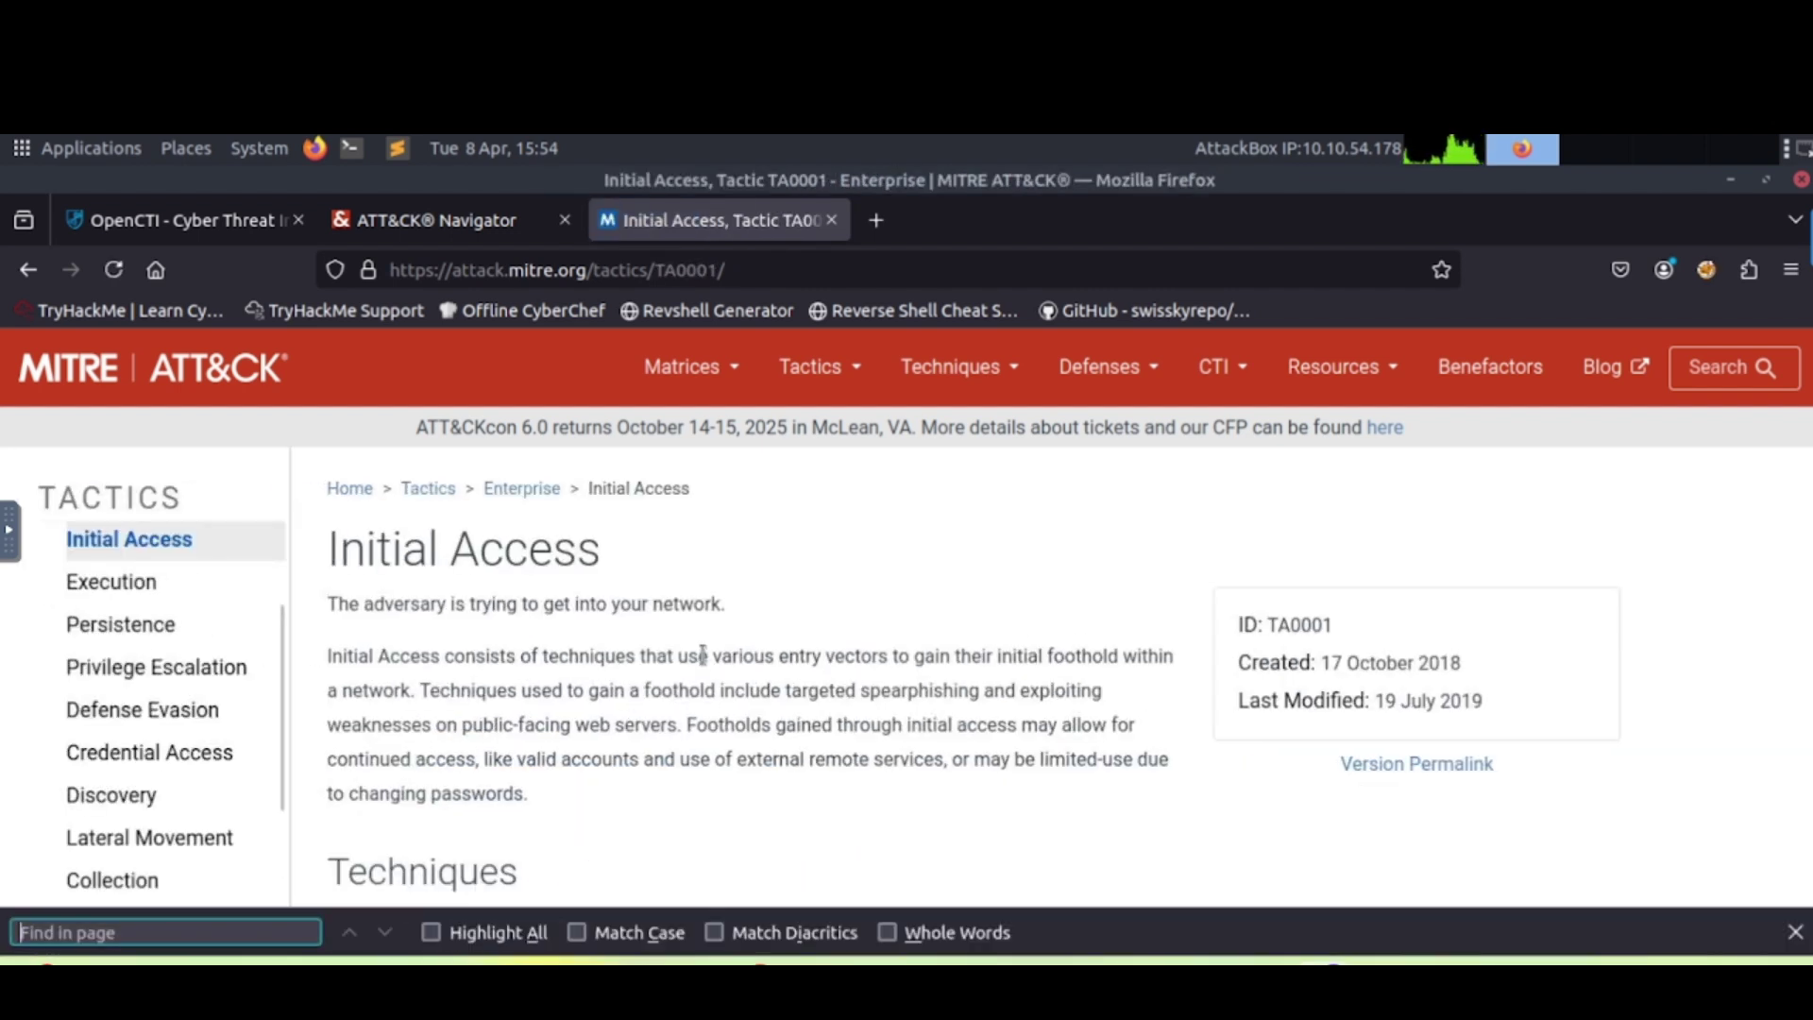
text(air)
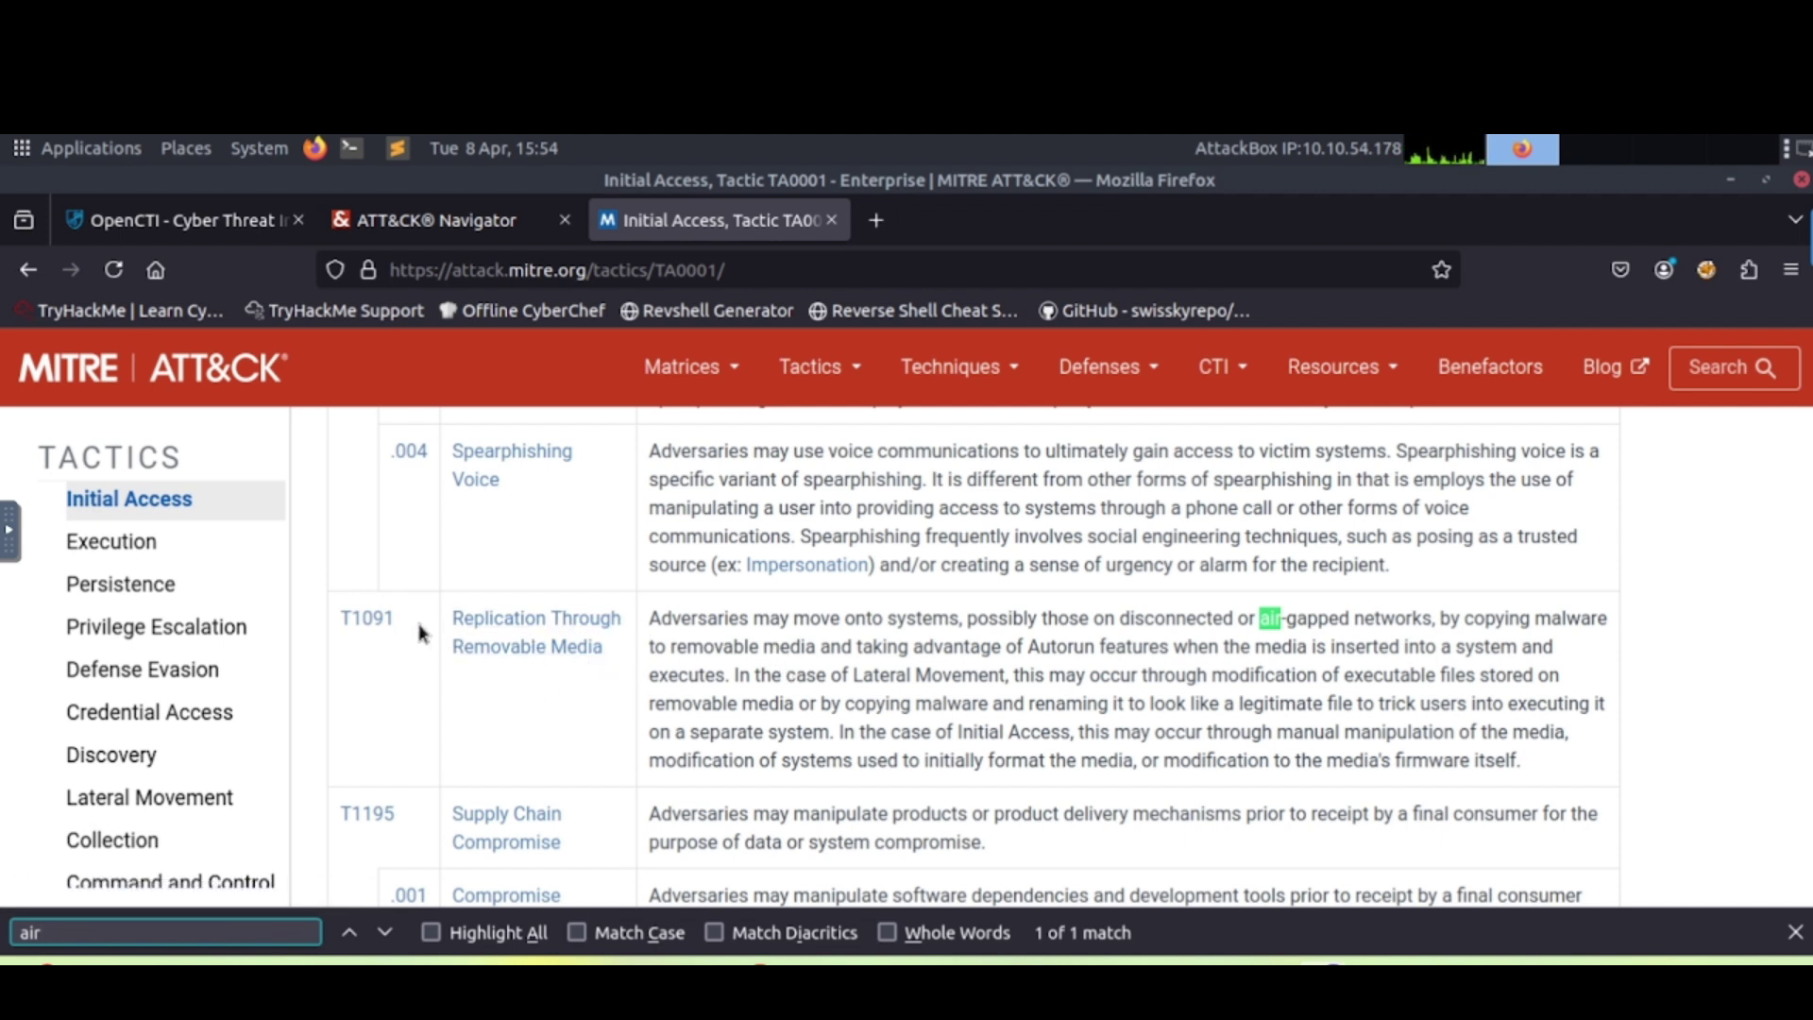
drag(410, 624, 344, 623)
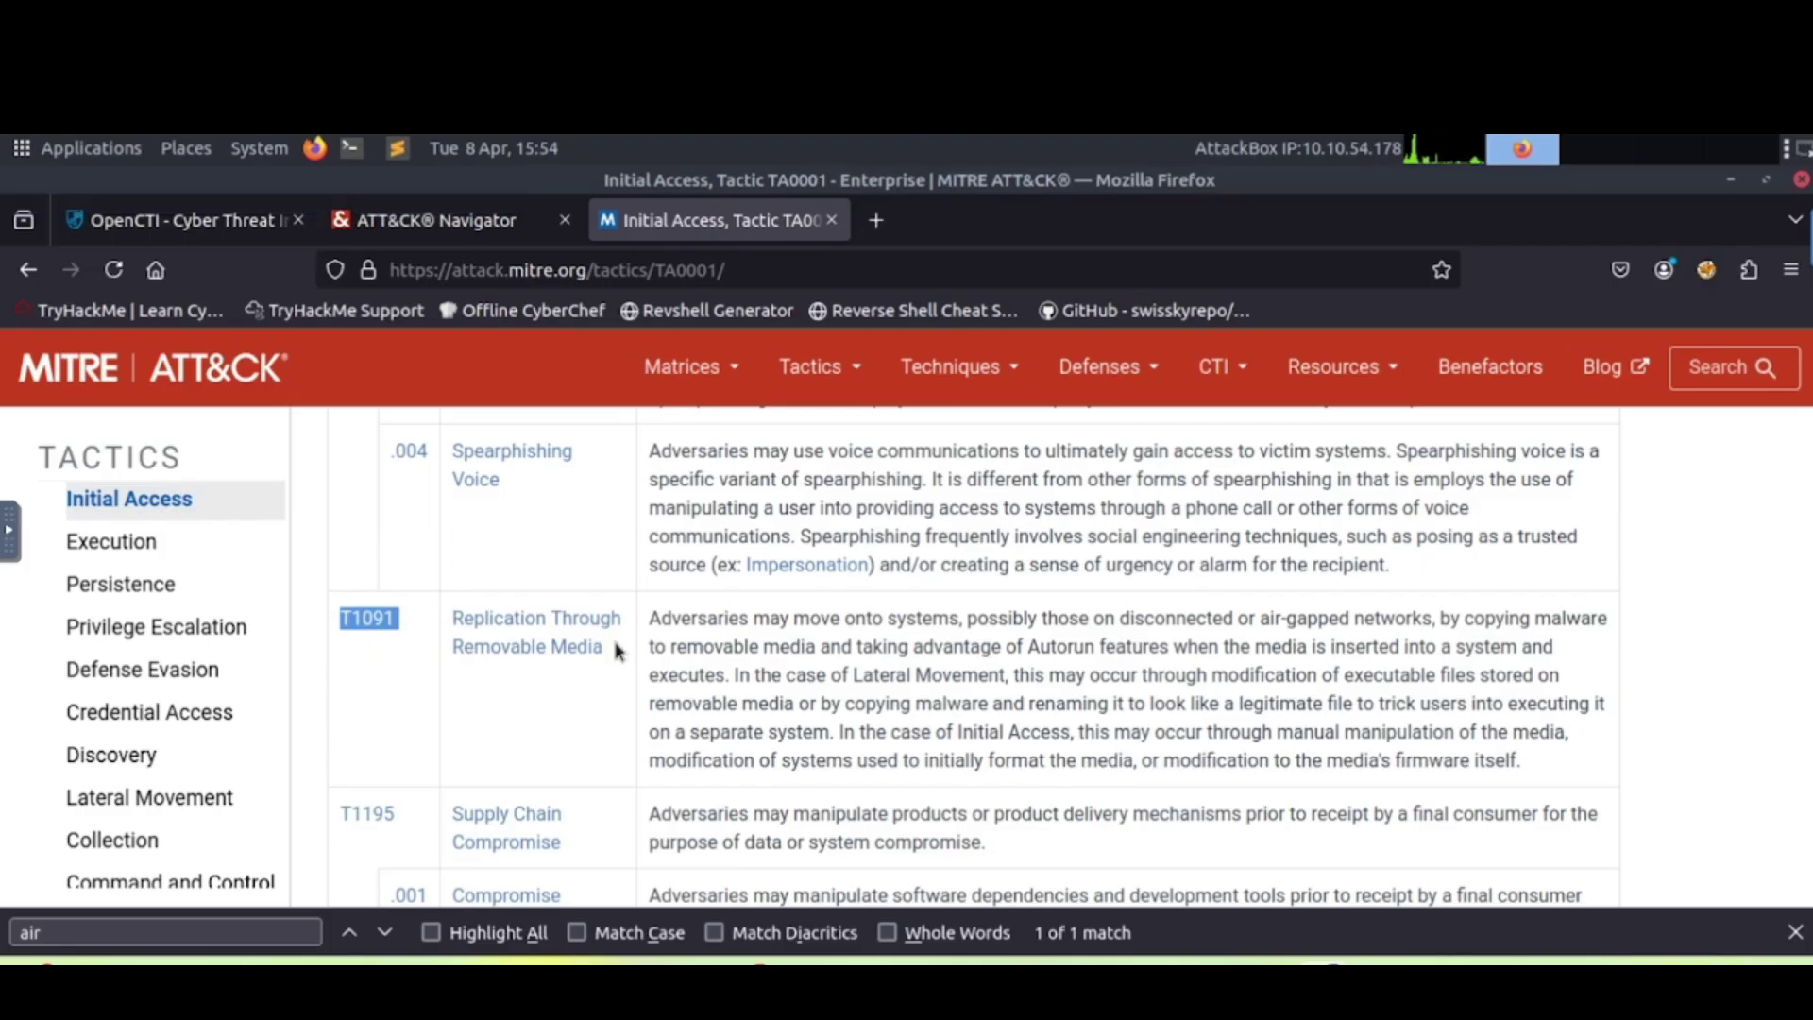
drag(616, 652, 455, 624)
key(ctrl+c)
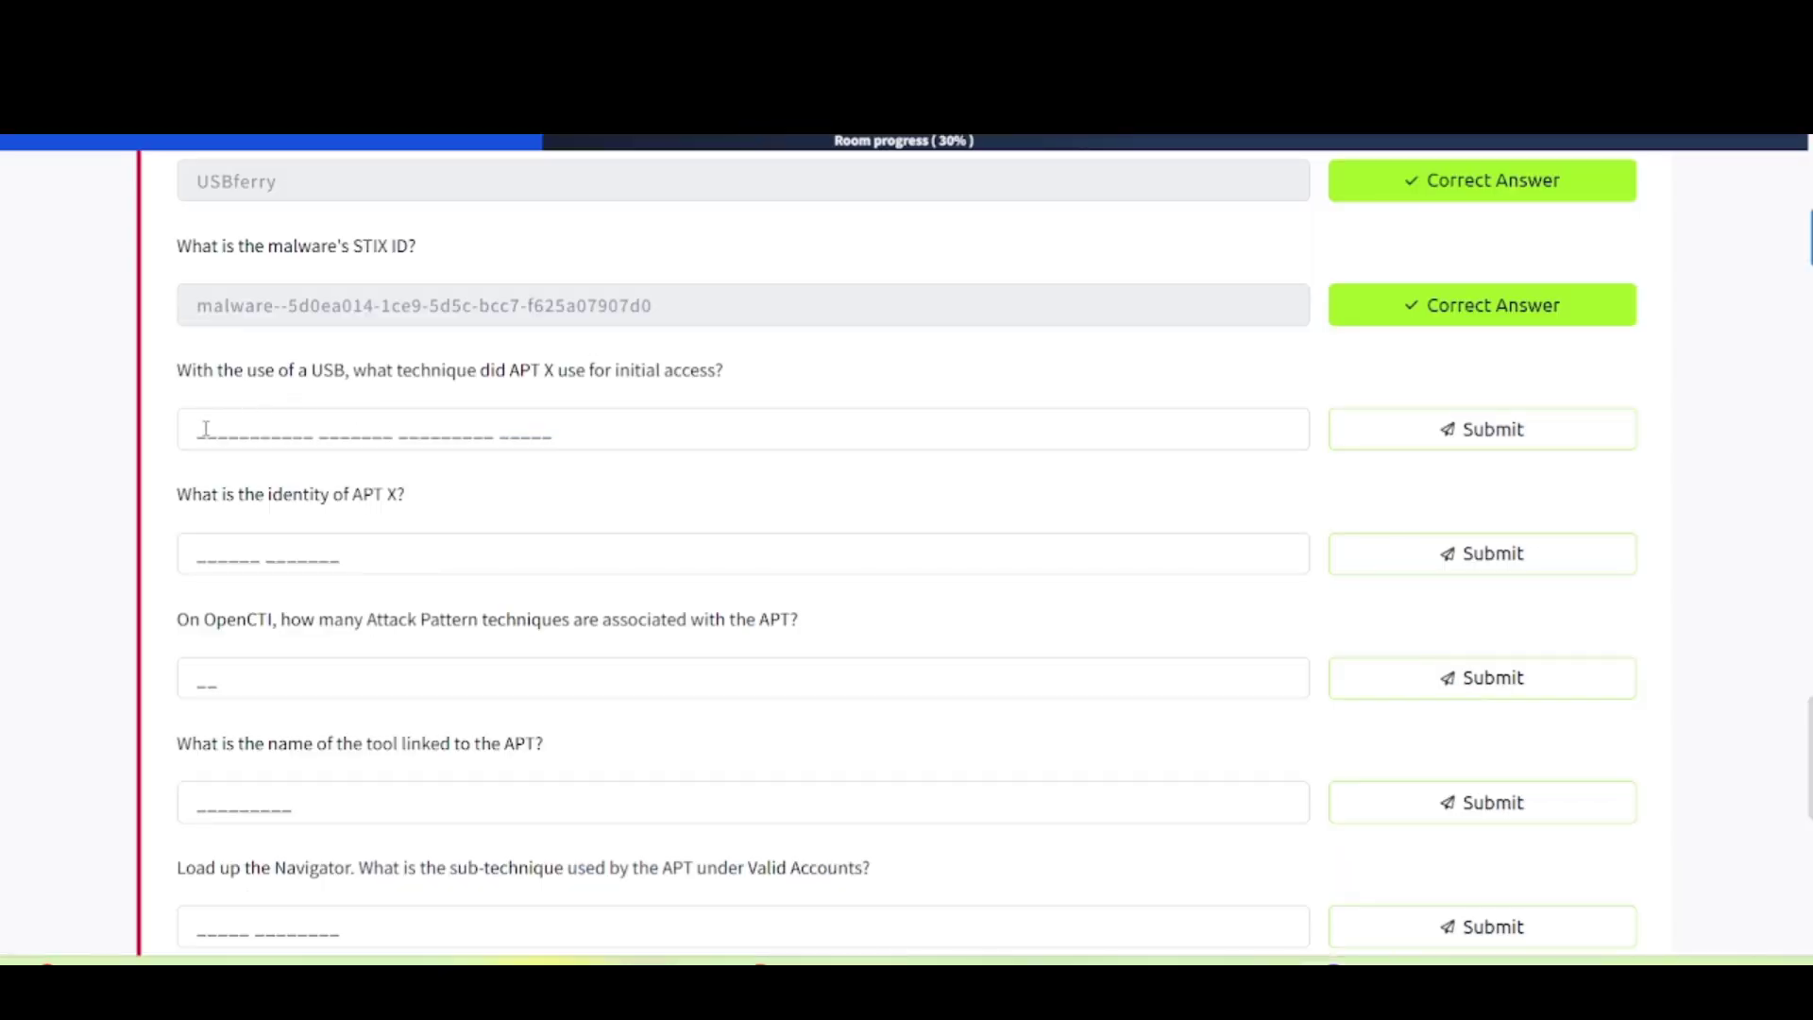
Step: Paste and submit 'Replication Through Removable Media' as the USB initial access technique
click(205, 429)
key(ctrl+v)
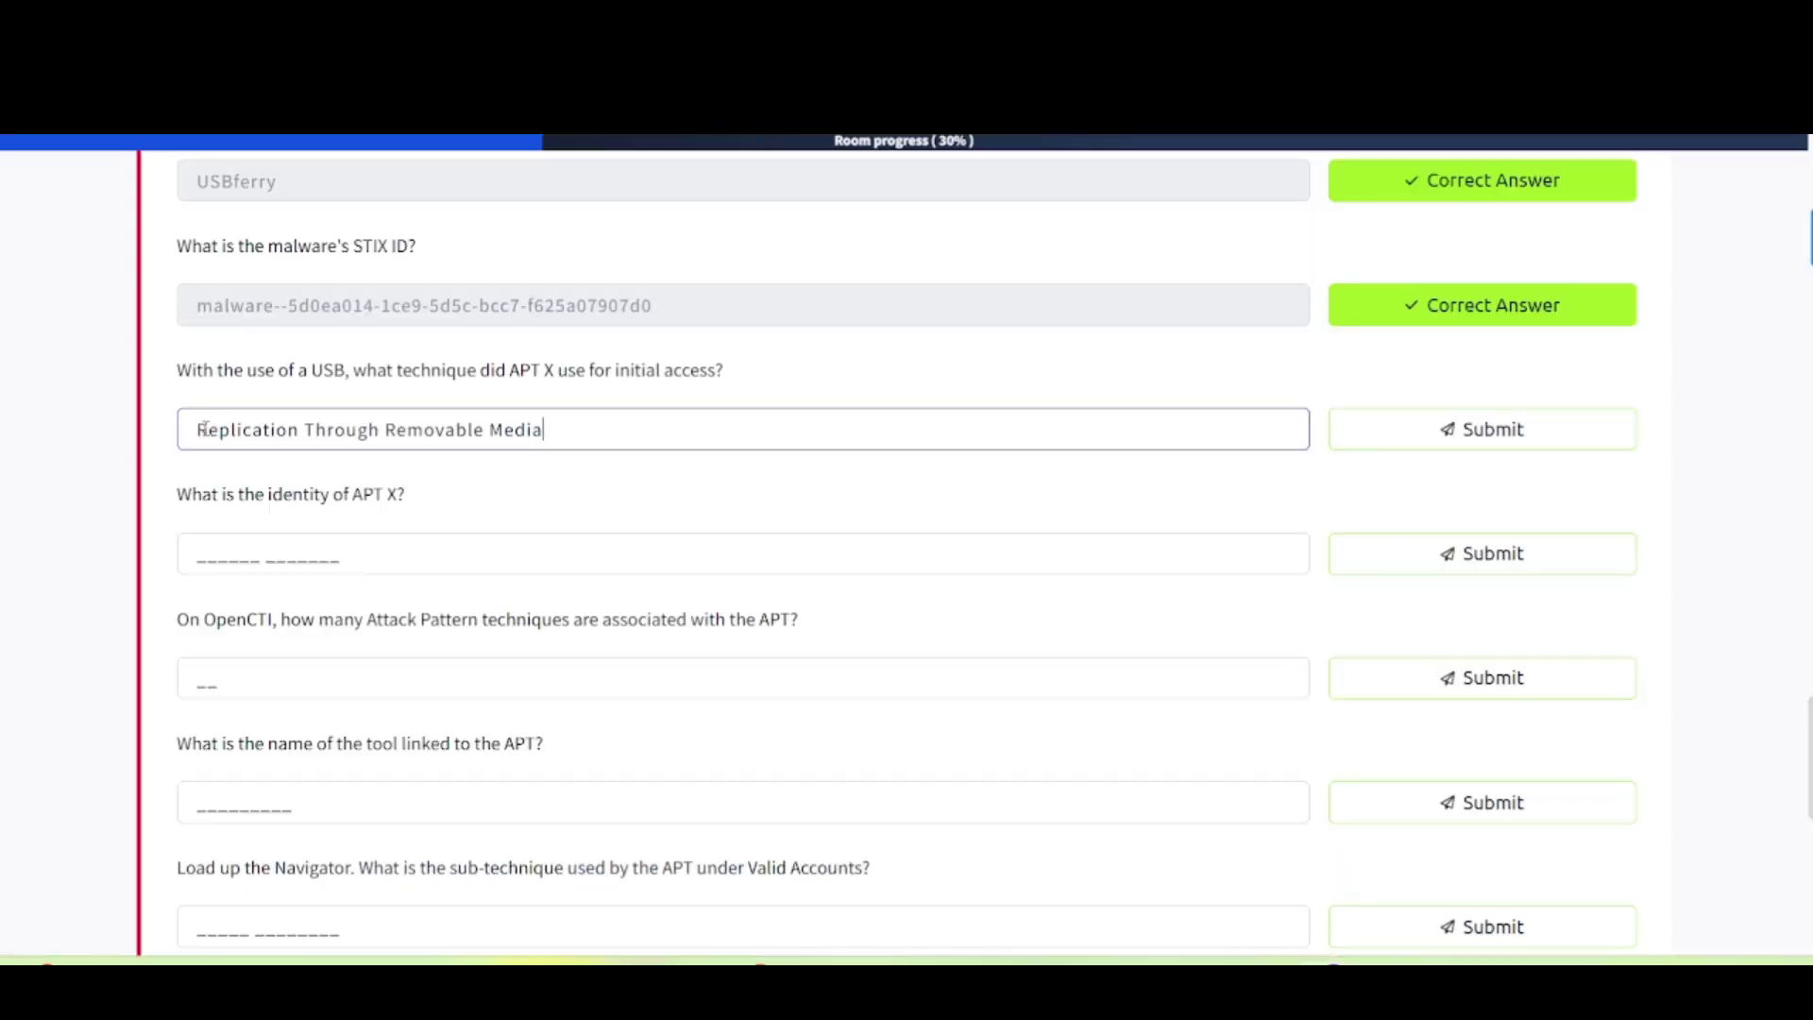
key(Return)
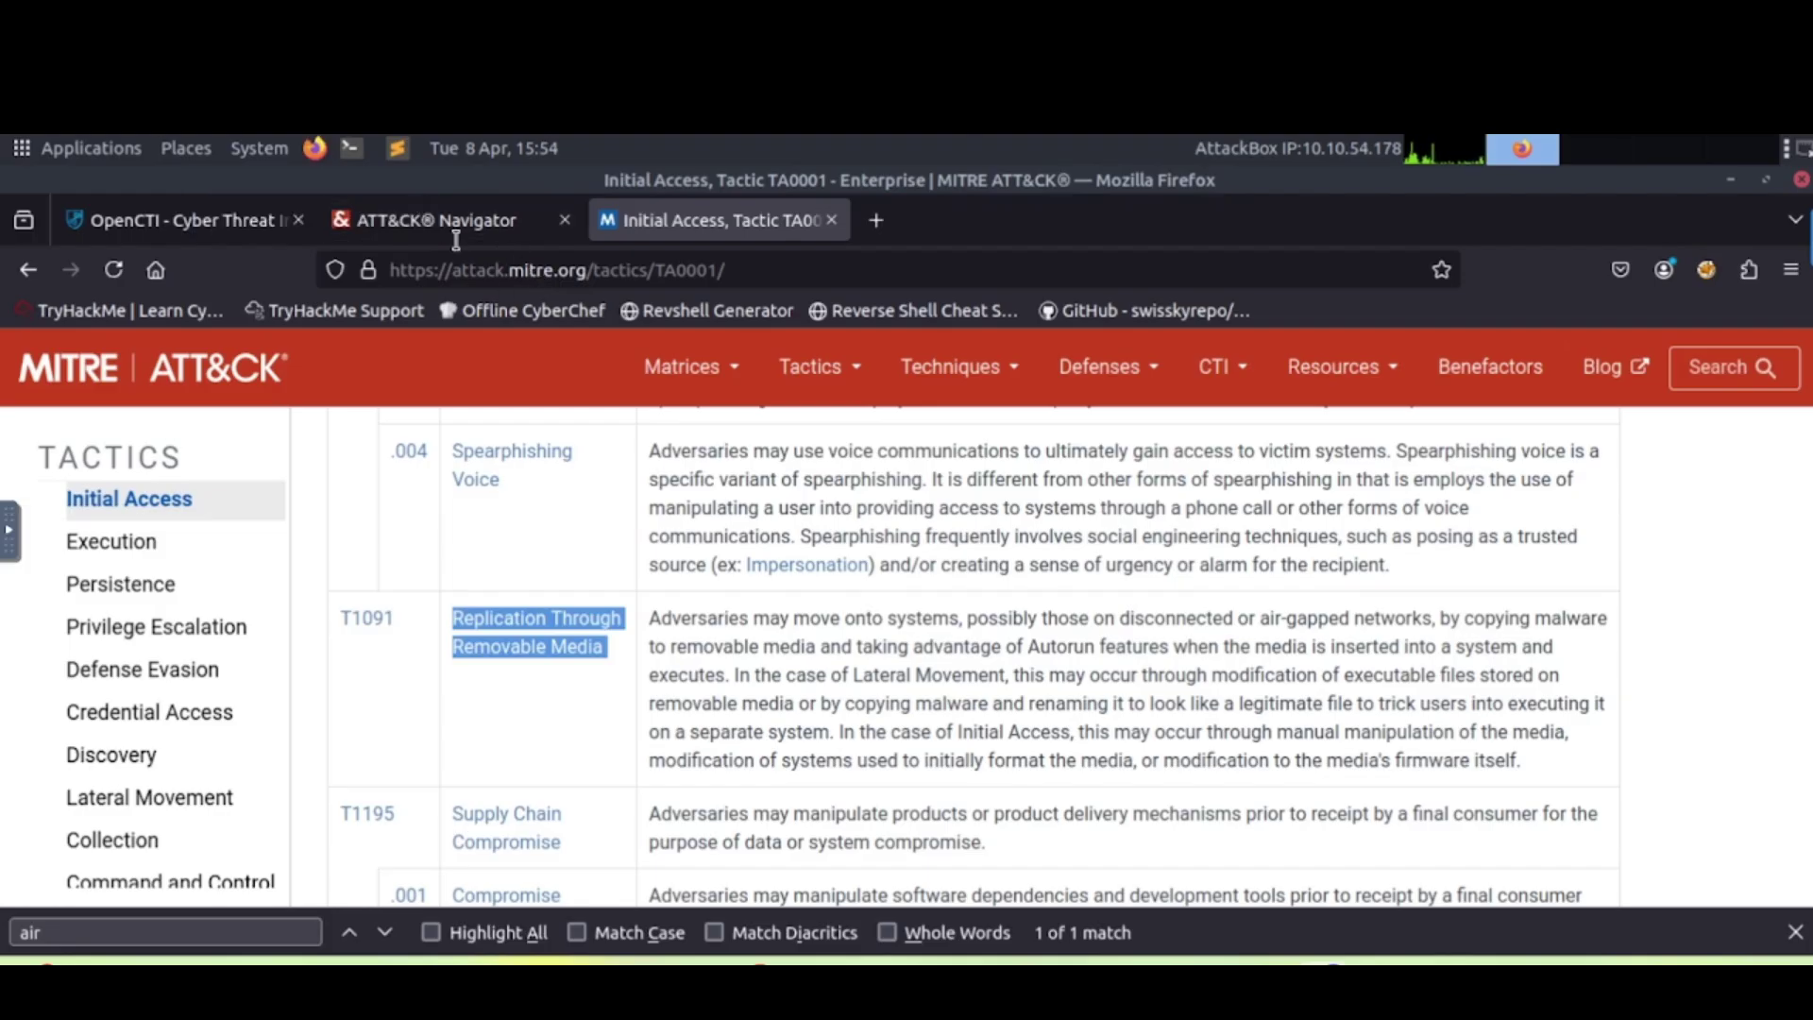
click(444, 220)
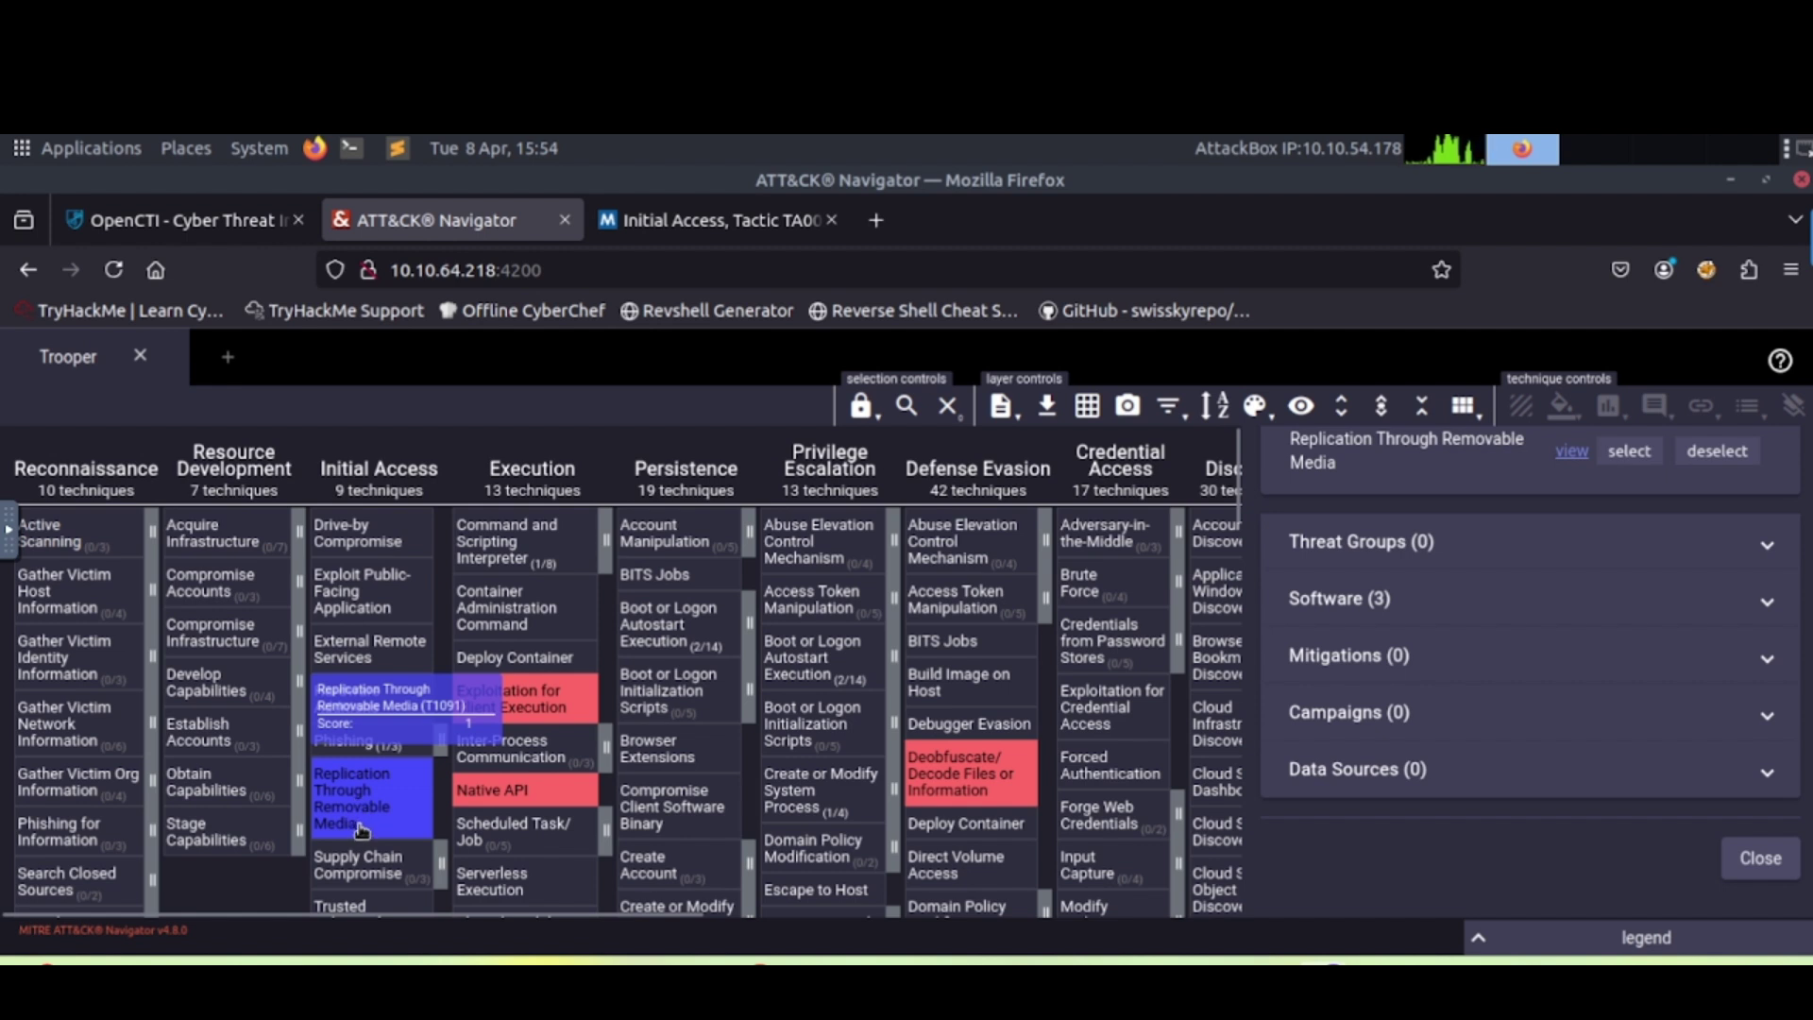
Step: Review the Trooper layer's 'gapped' matches, then return to OpenCTI's USBferry search results
scroll(1605, 717, up, 5)
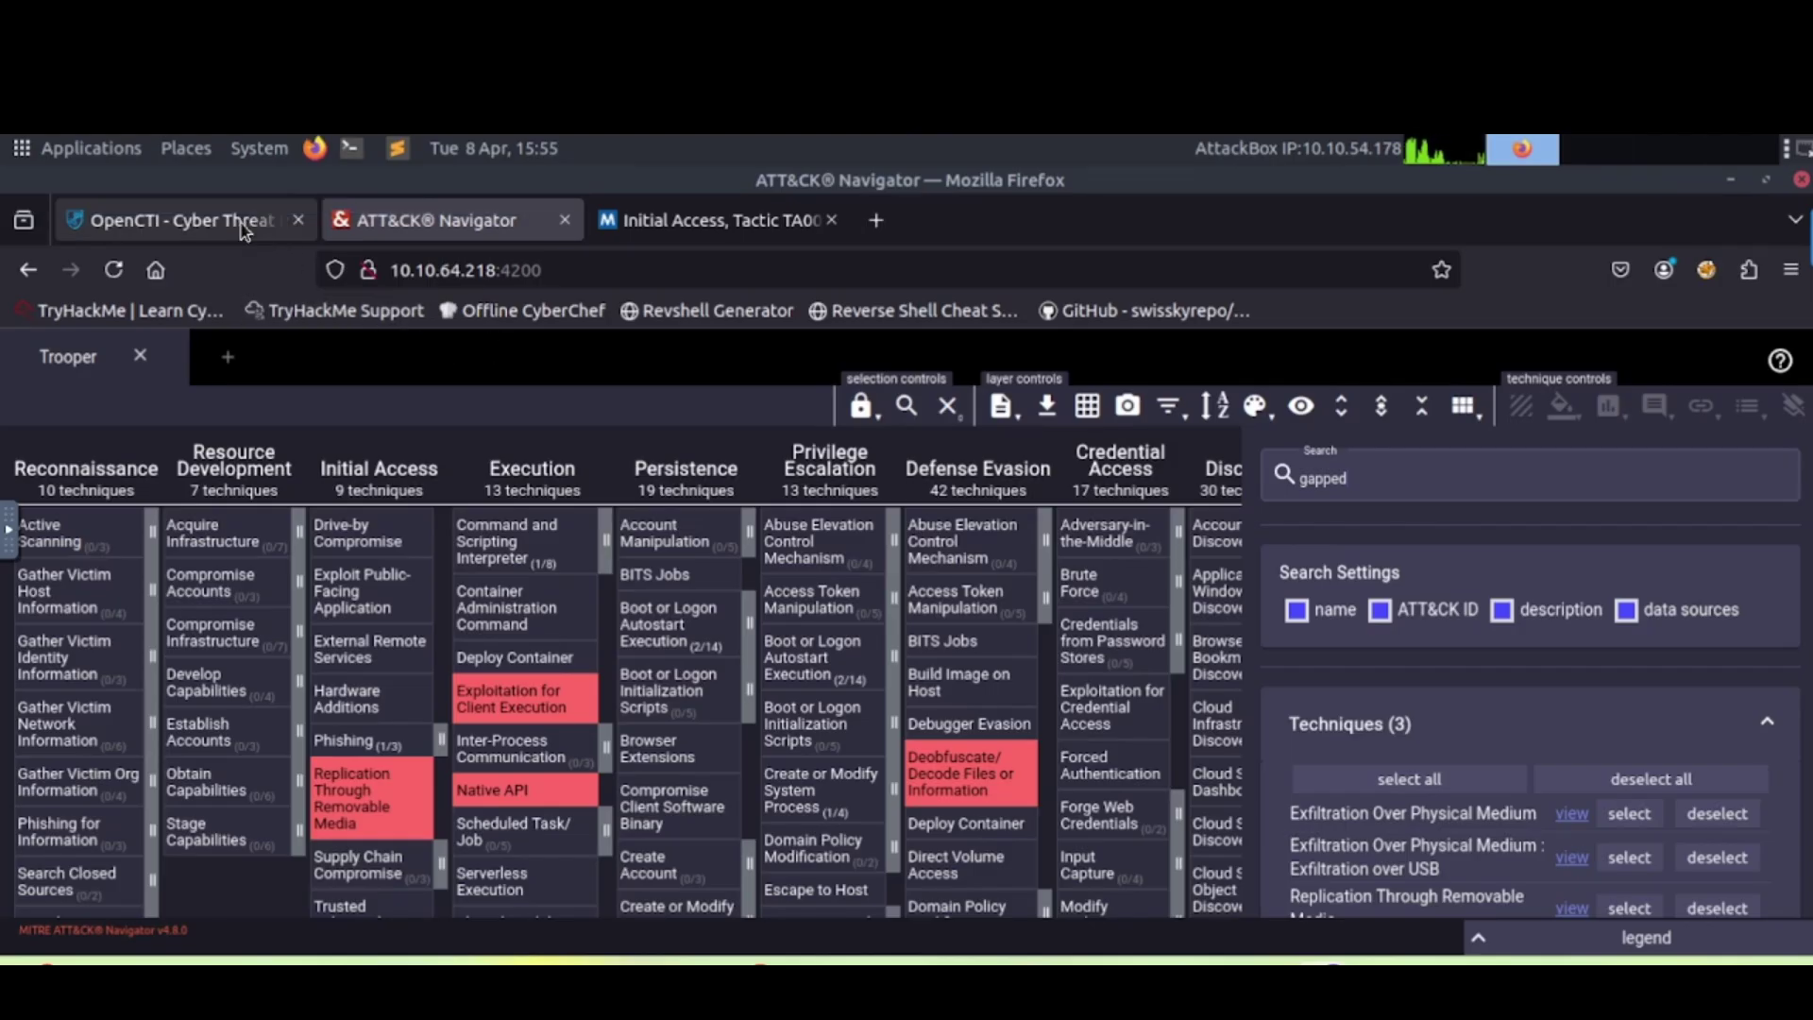
click(242, 225)
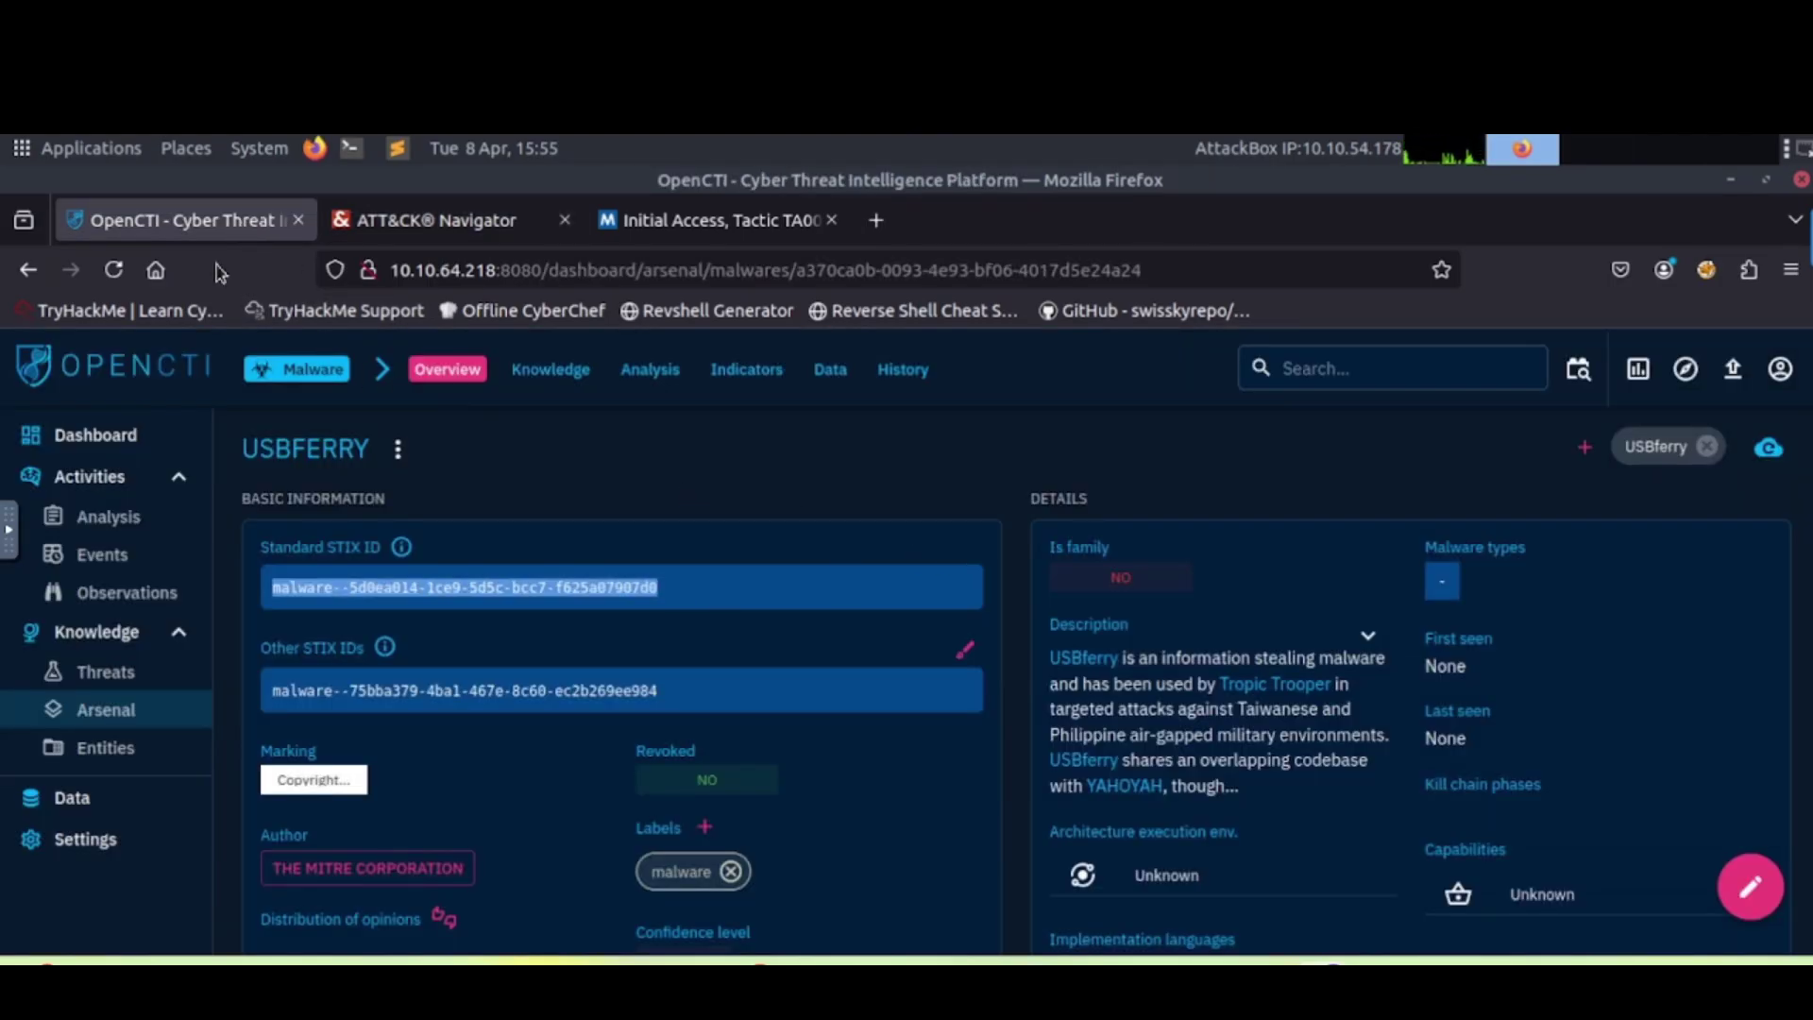
click(27, 269)
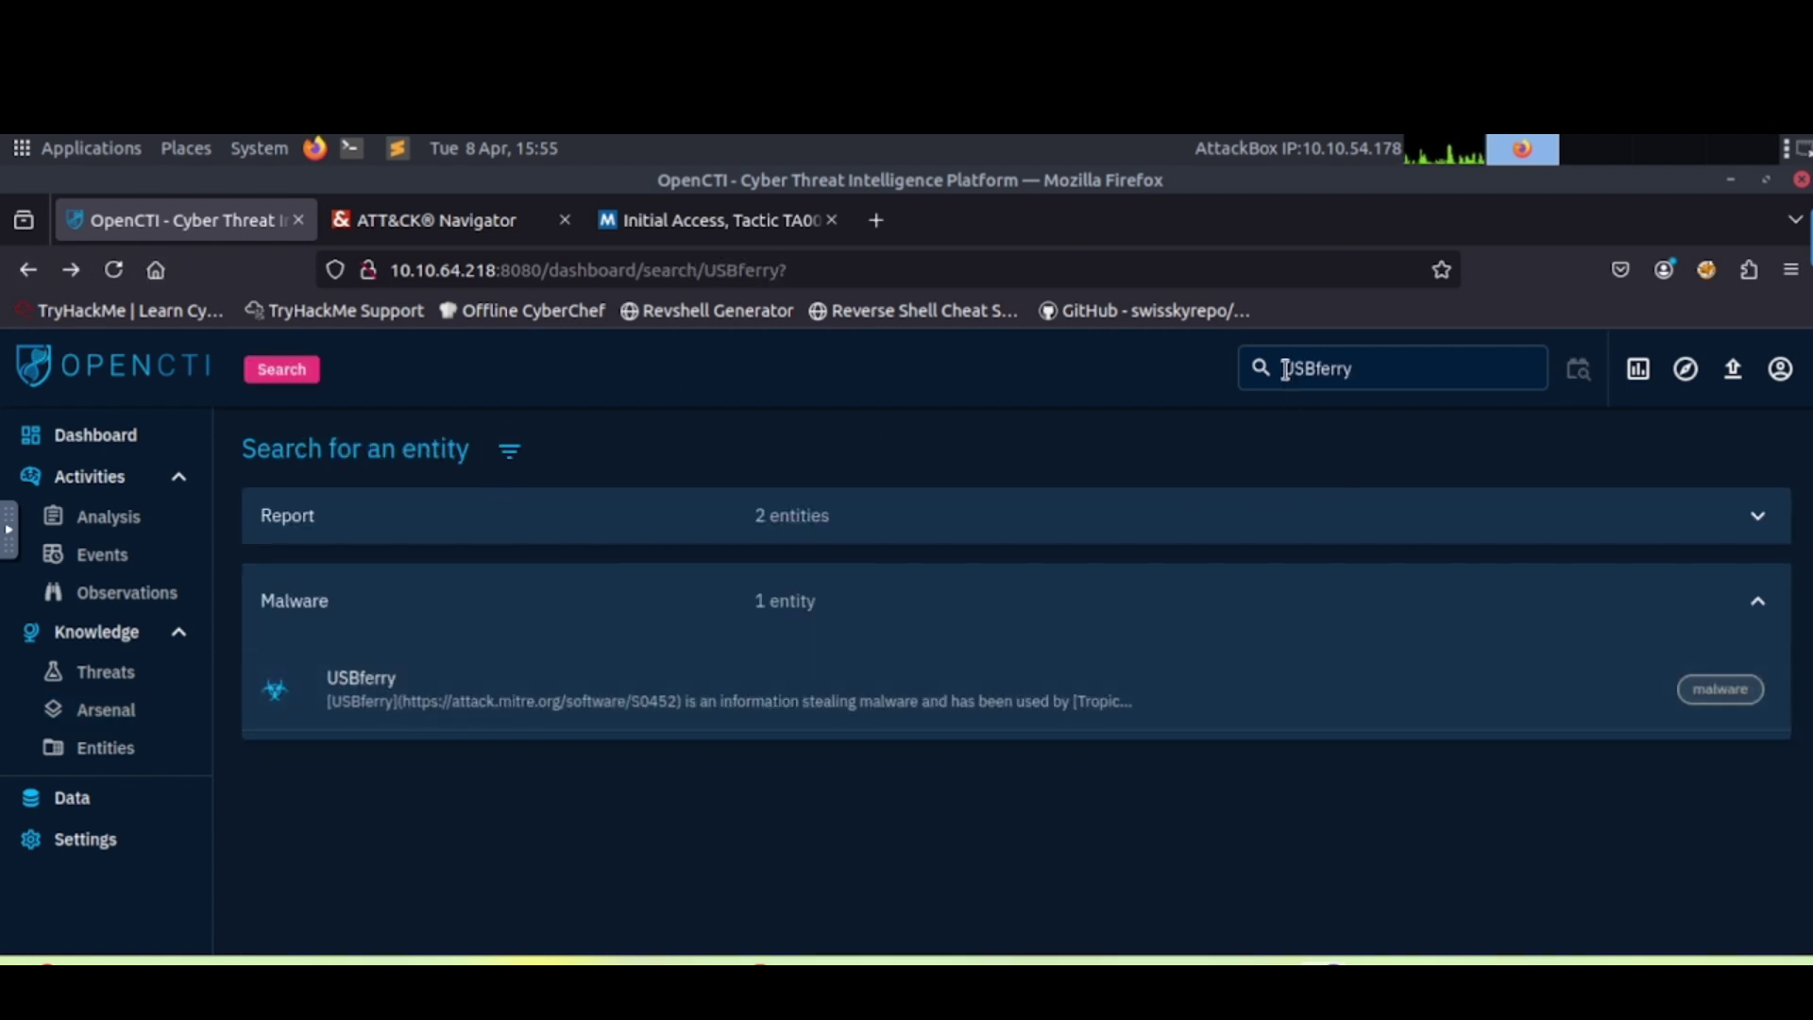
Step: Open the TrendMicro Tropic Trooper May 2020 report and submit 'Tropic Trooper' as APT X's identity
click(763, 522)
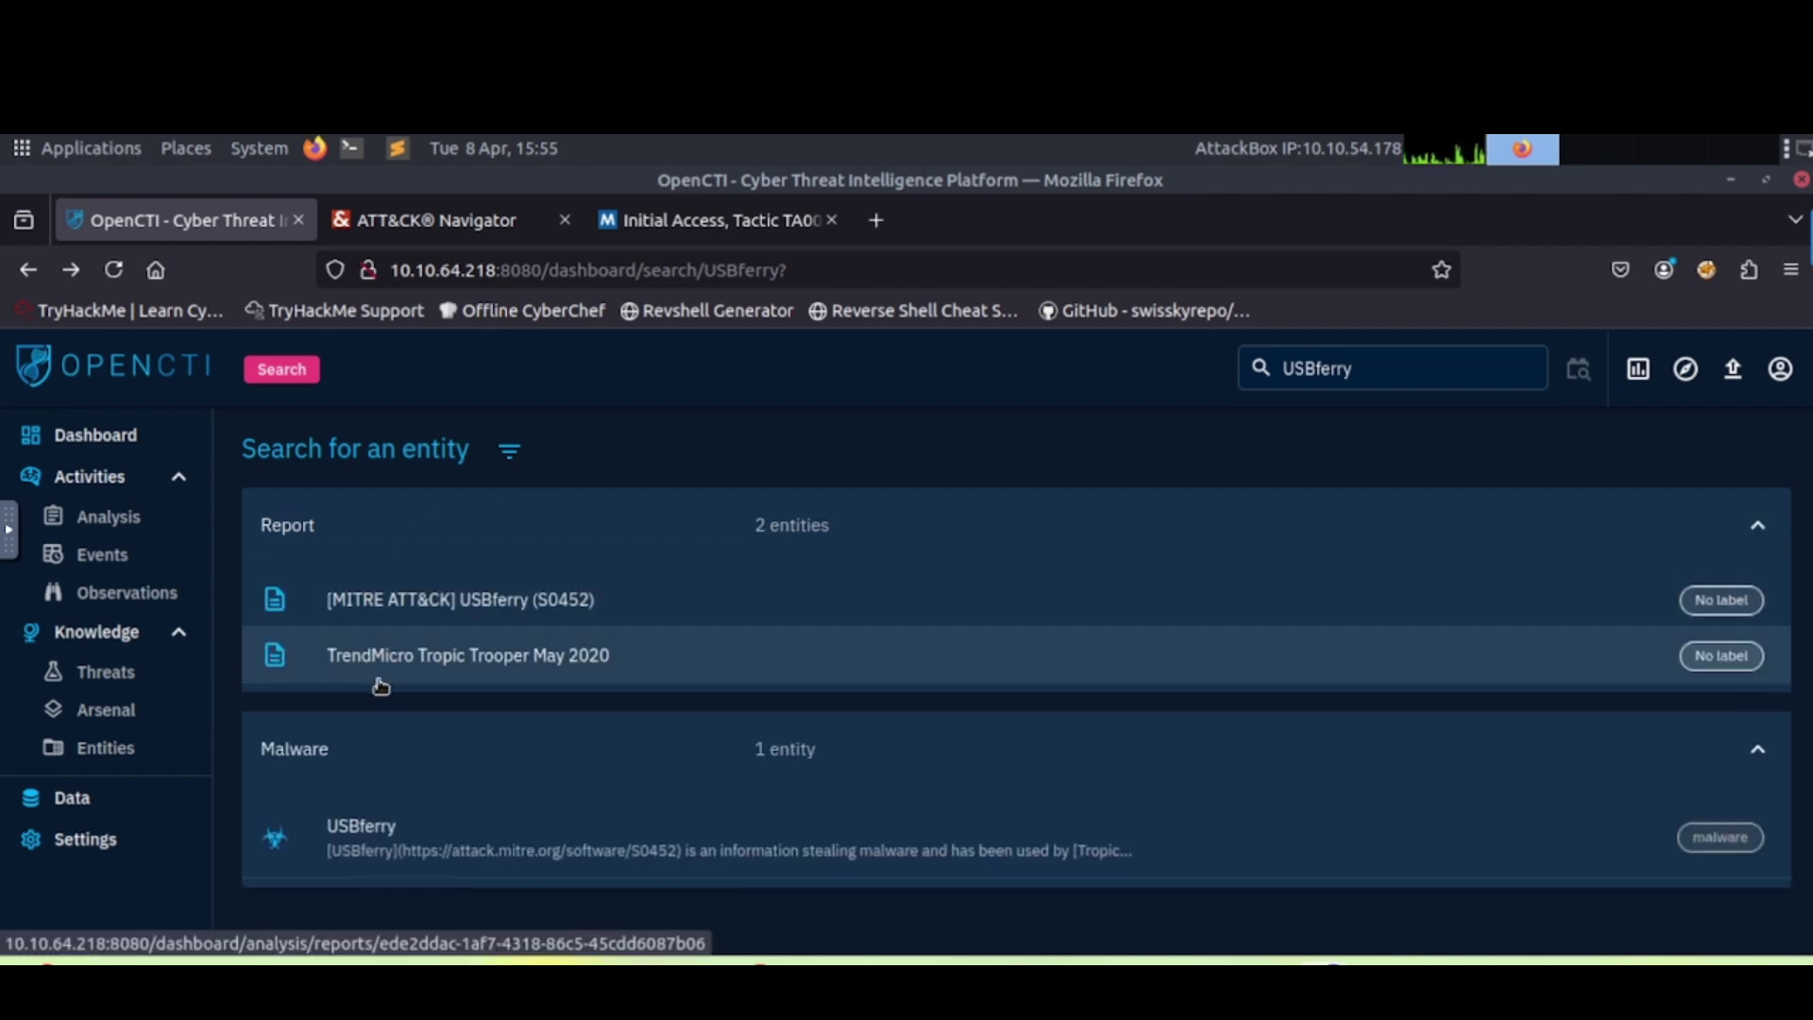
click(585, 667)
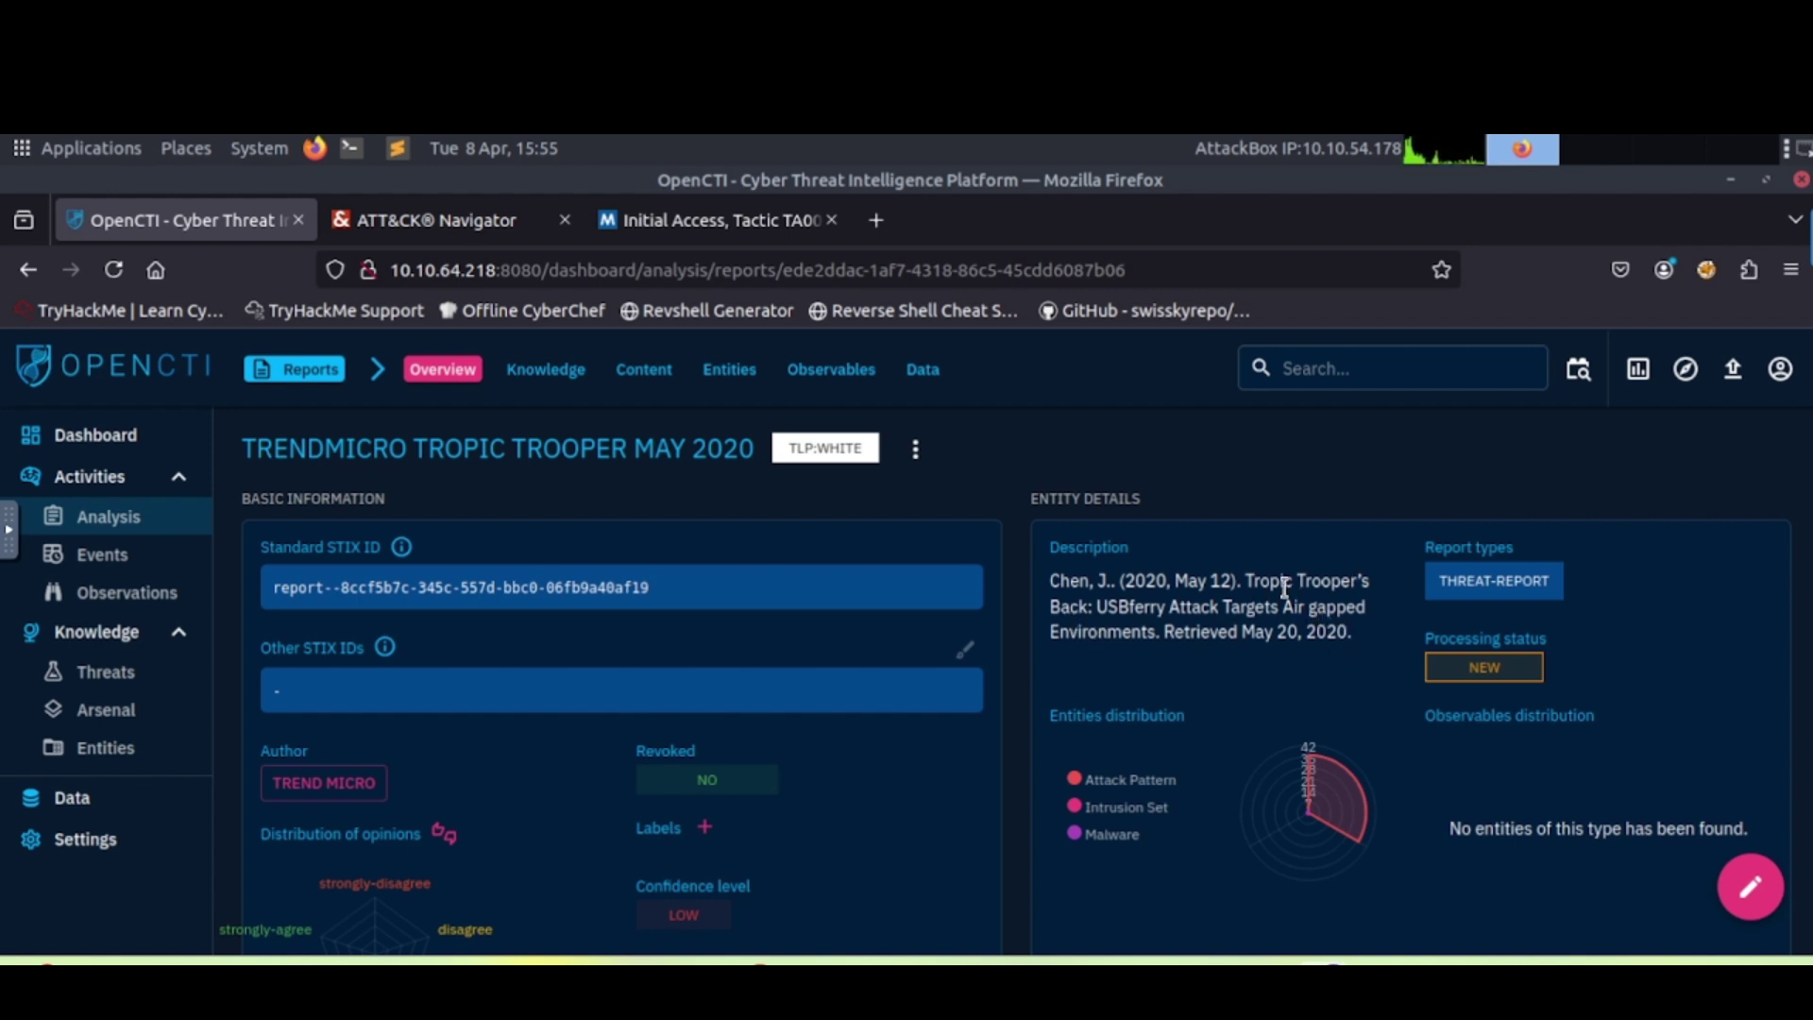
mouse_move(1250, 578)
mouse_down()
mouse_move(1307, 579)
mouse_move(1251, 578)
mouse_up()
click(1333, 580)
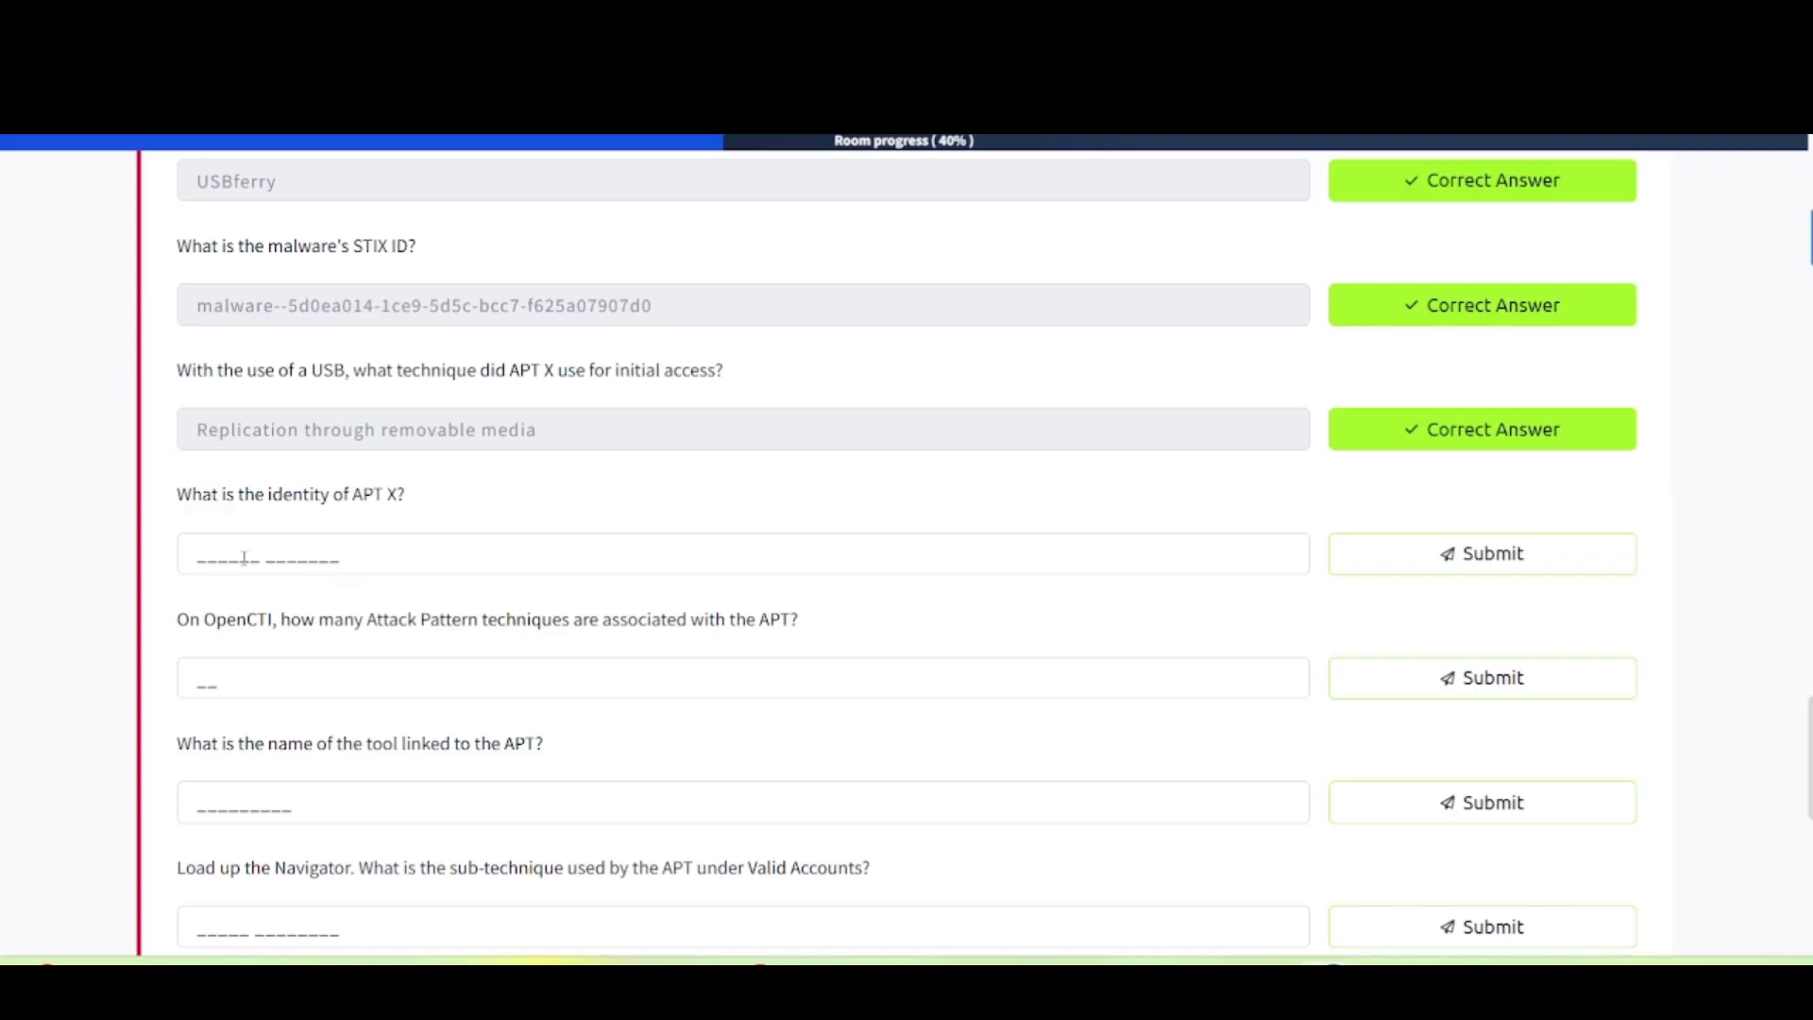
click(244, 558)
text(Tropic Trooper)
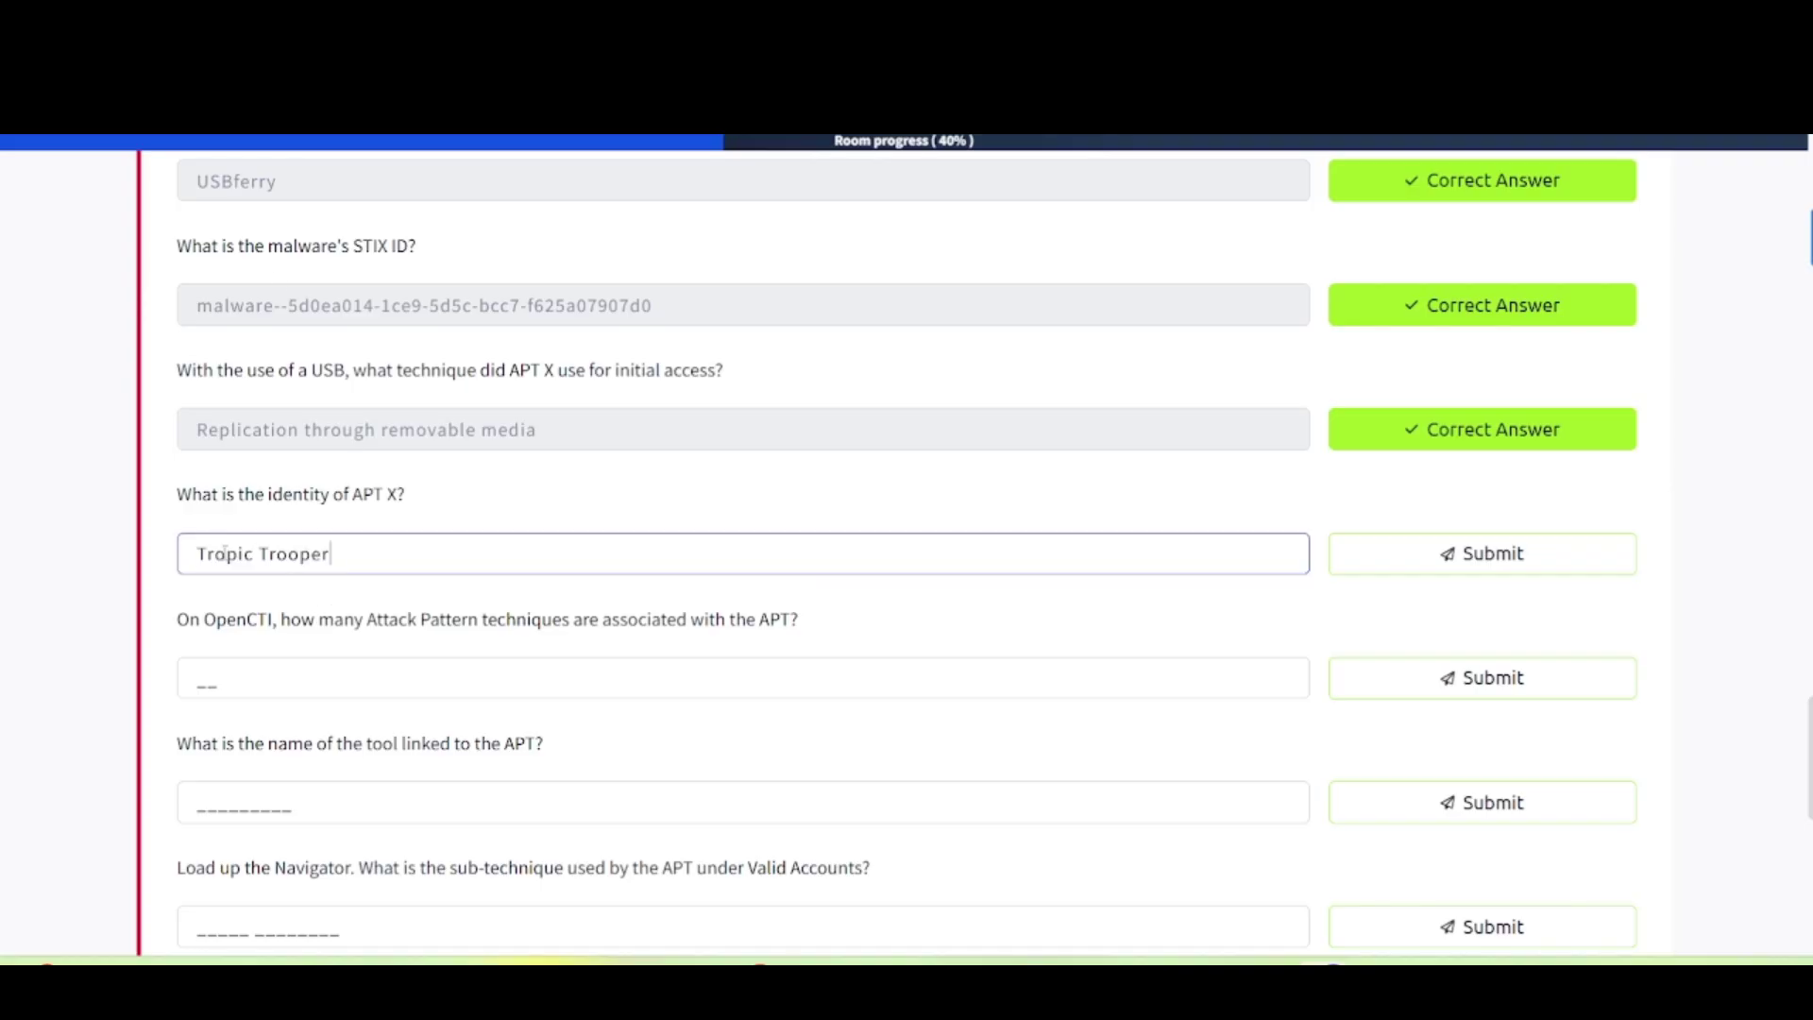
key(Return)
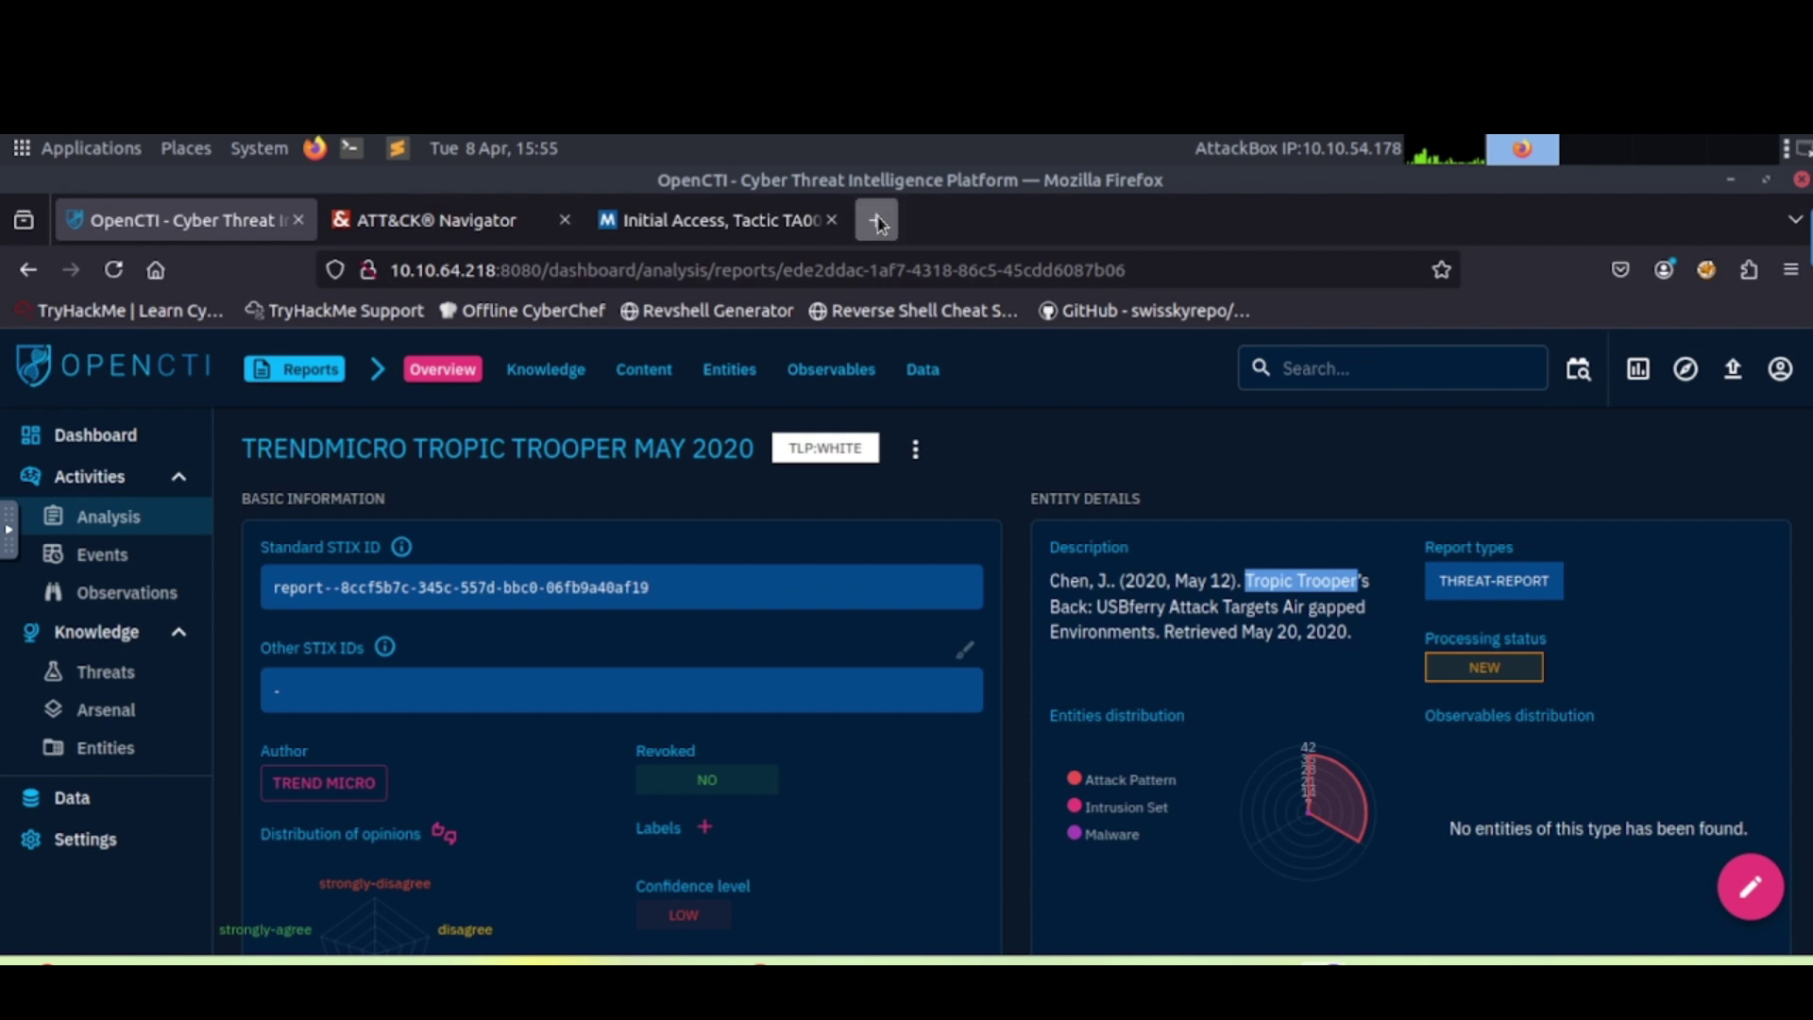
Step: Google 'what is APT X', skim the results, and close that tab
click(876, 220)
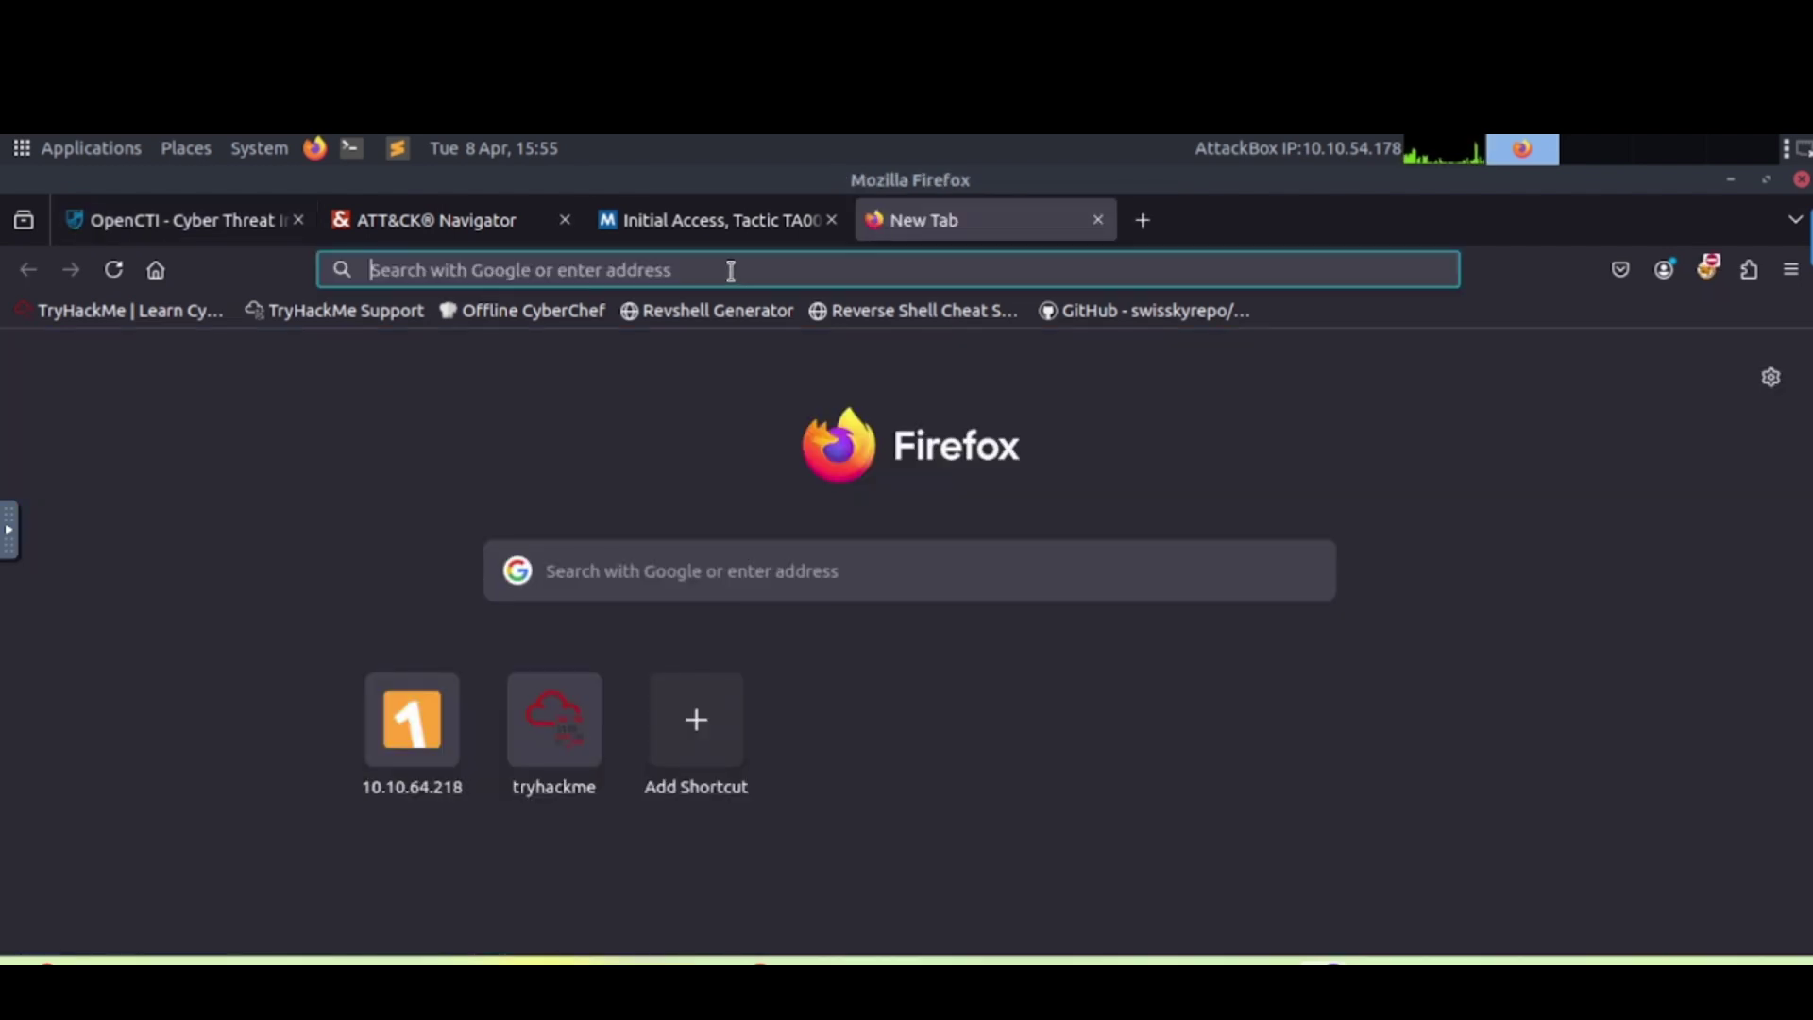
click(731, 271)
text(wha)
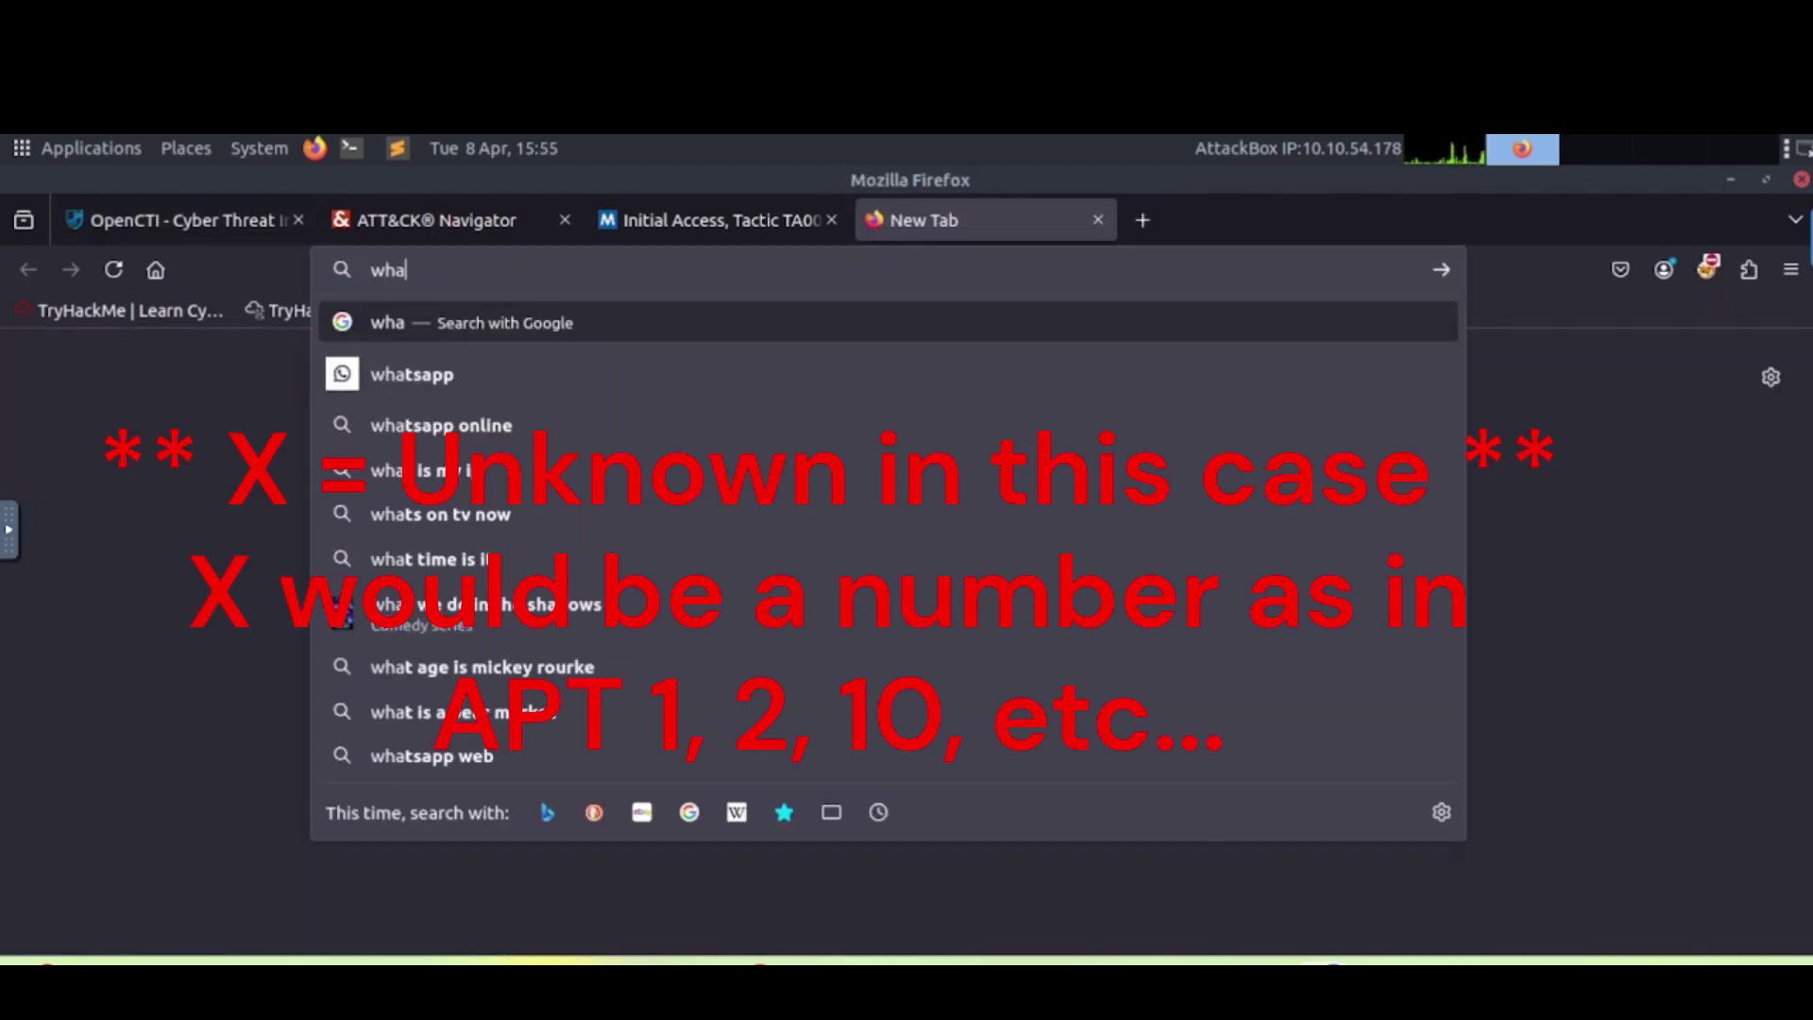
text(t is APT X)
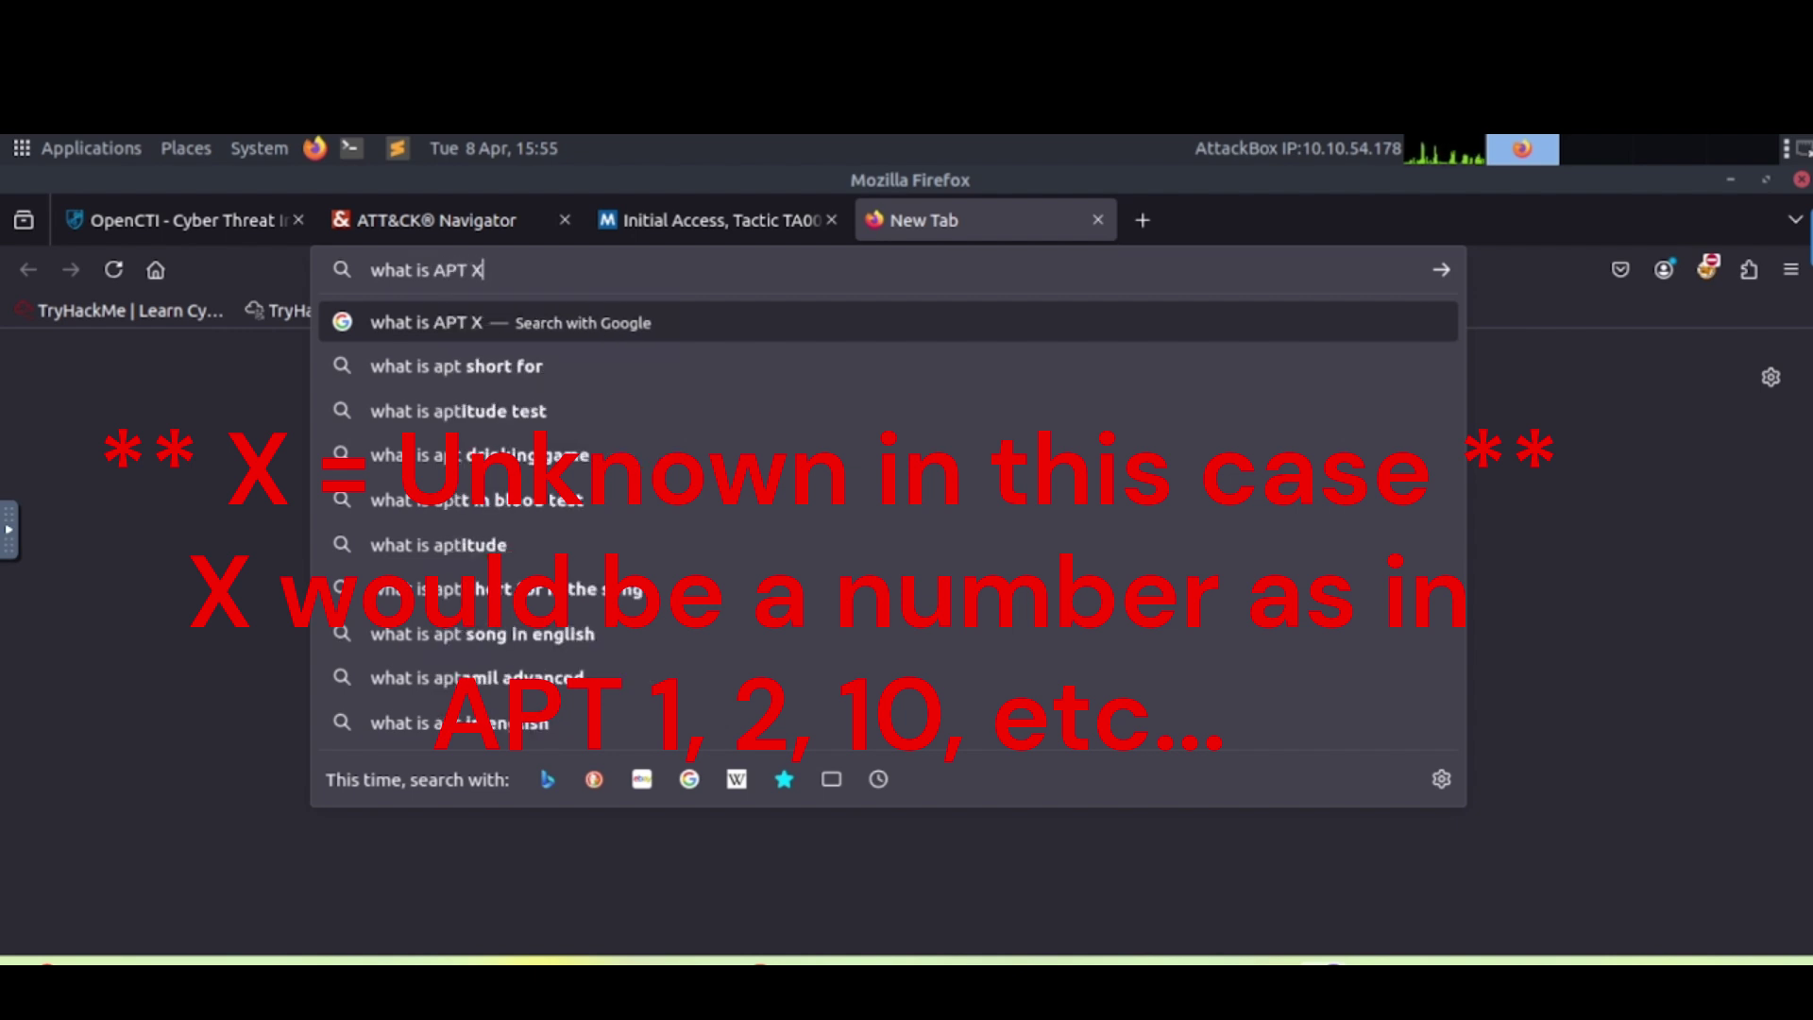
key(Return)
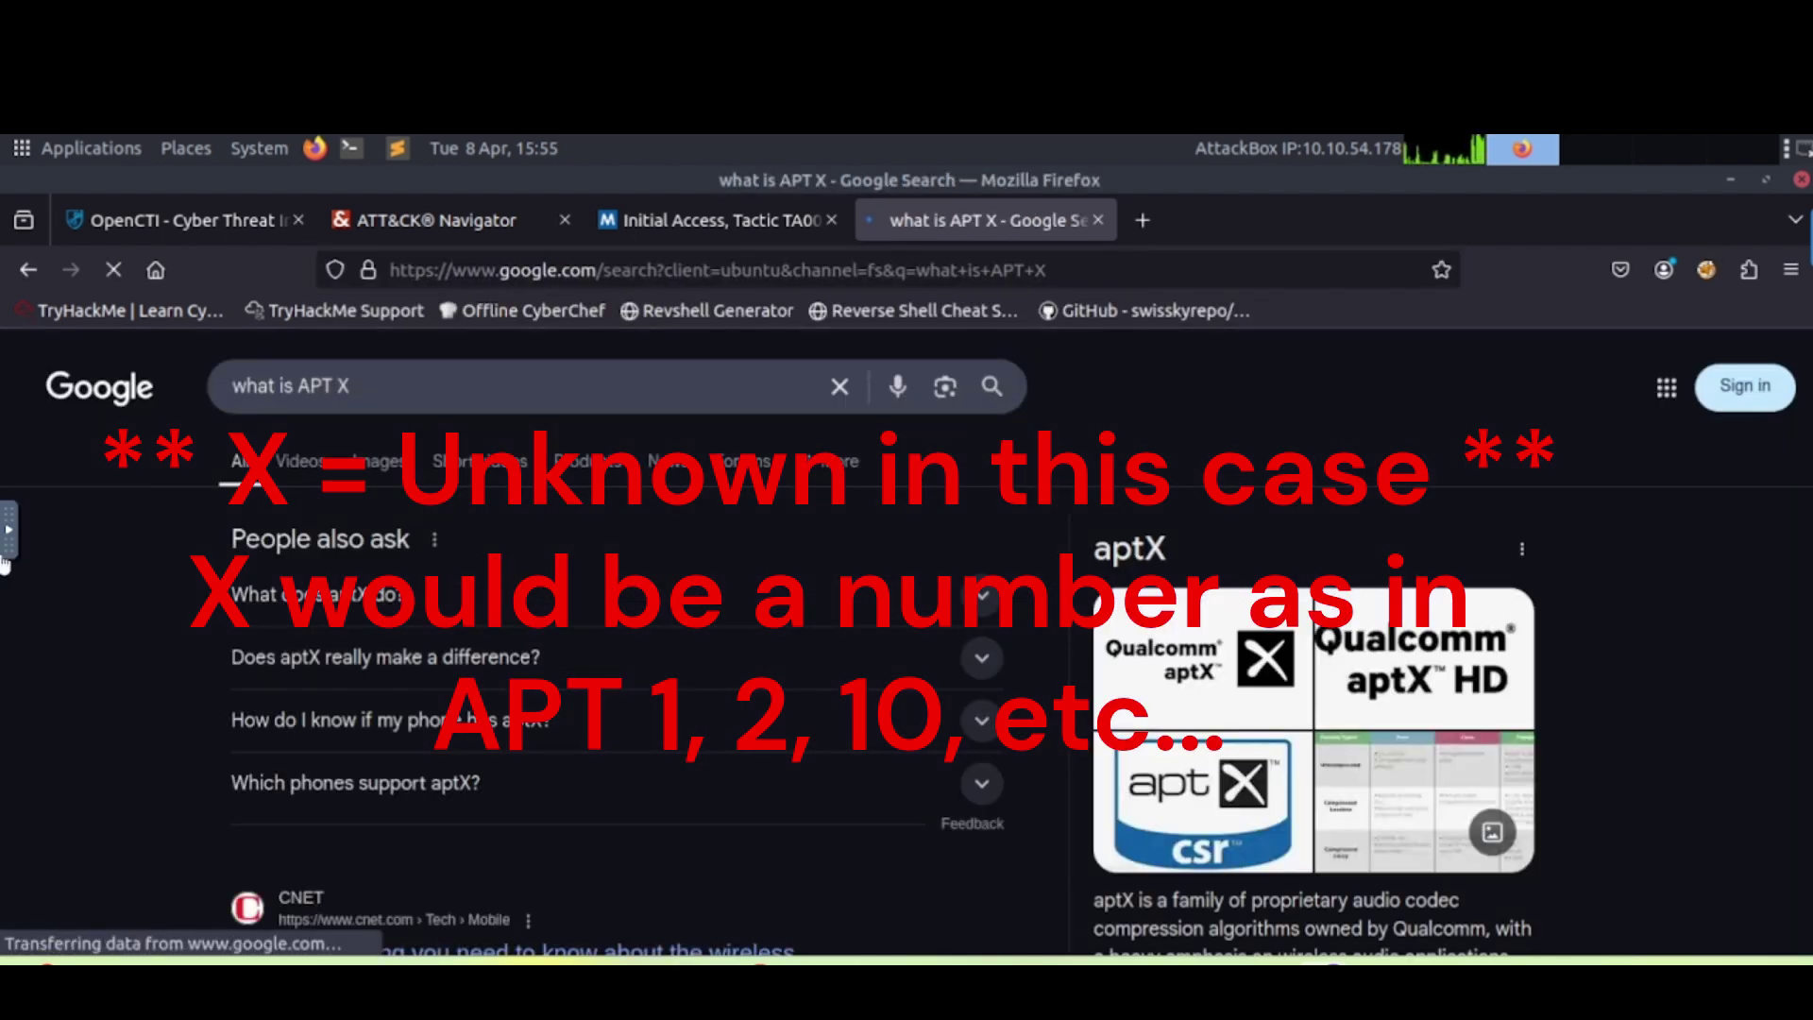
scroll(210, 702, down, 4)
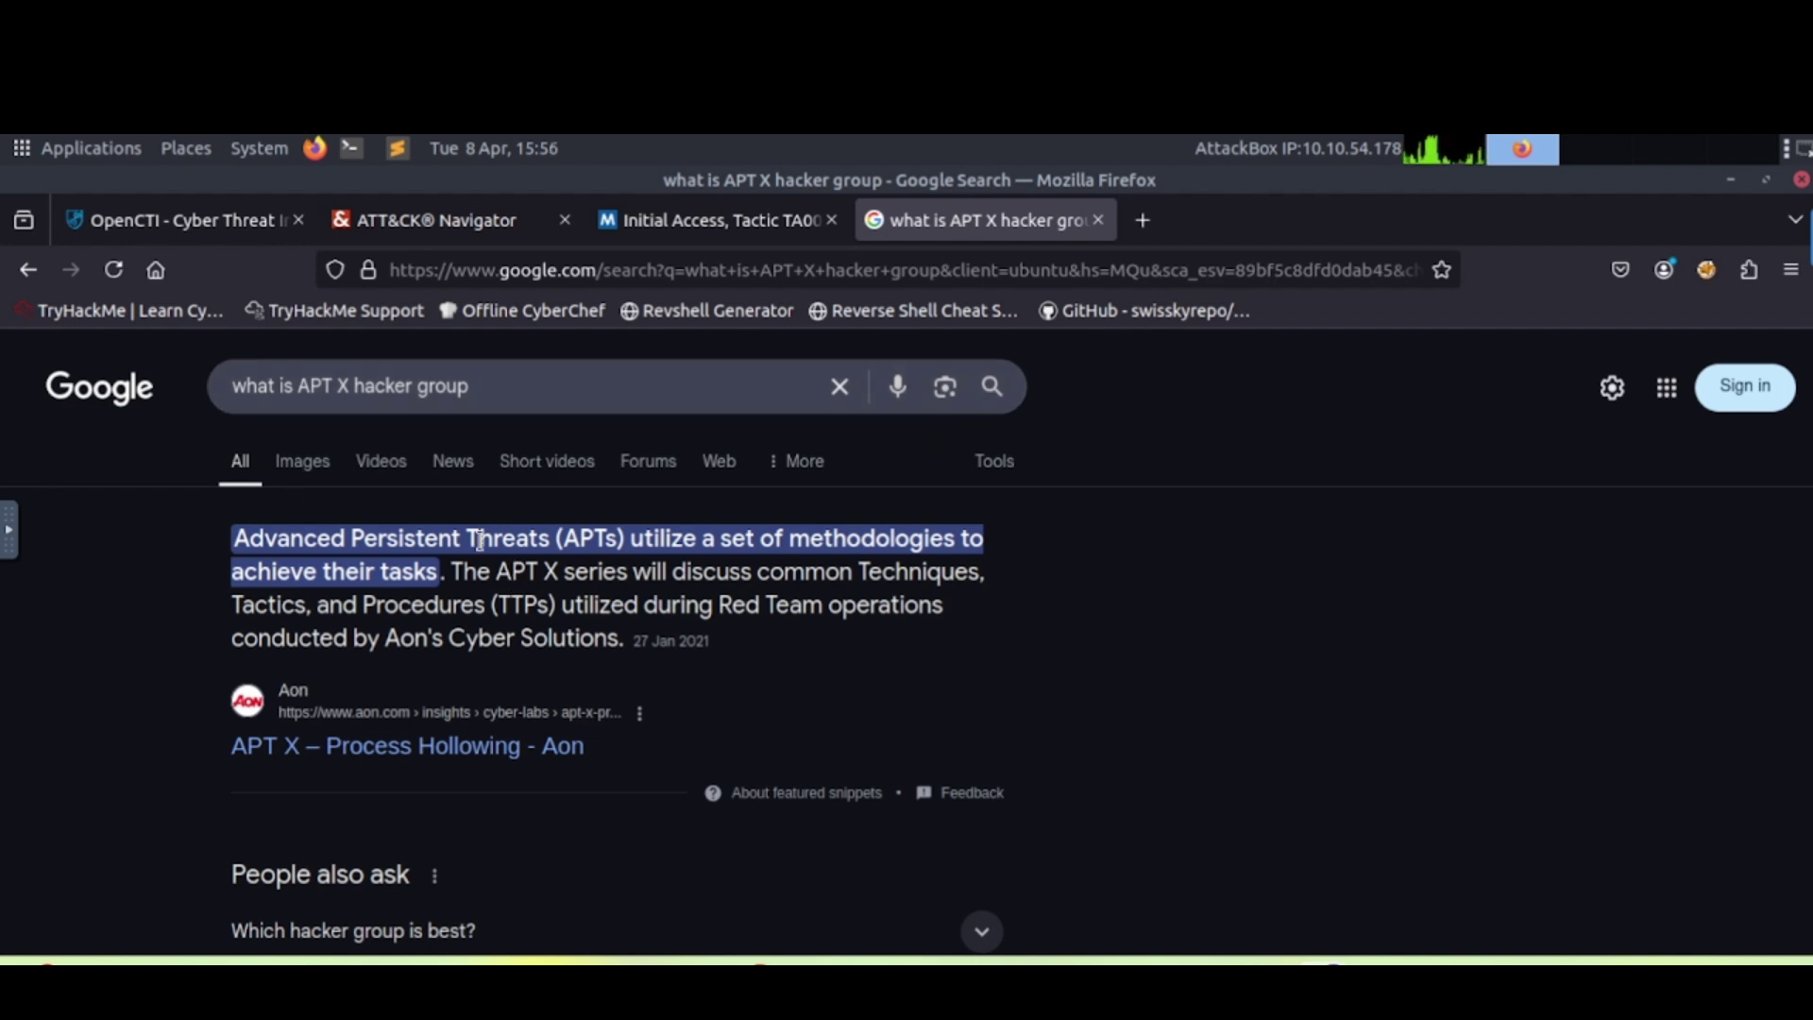
scroll(180, 837, down, 10)
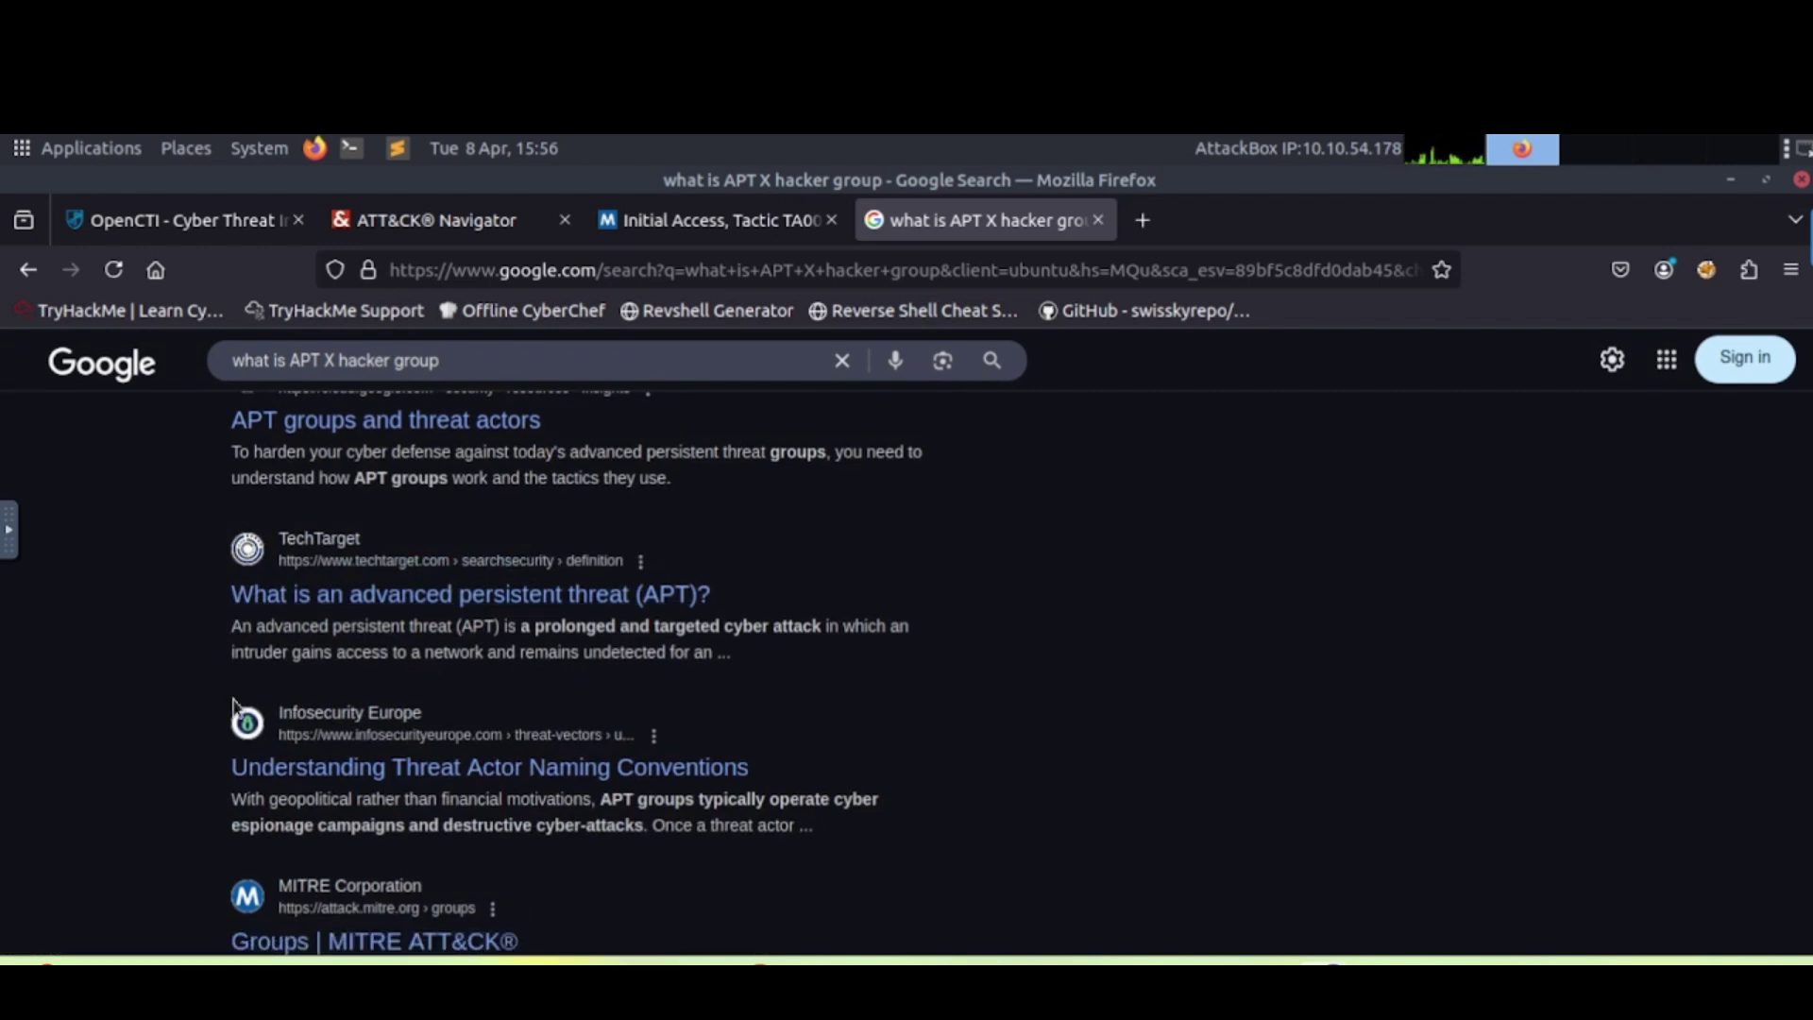
scroll(275, 619, down, 5)
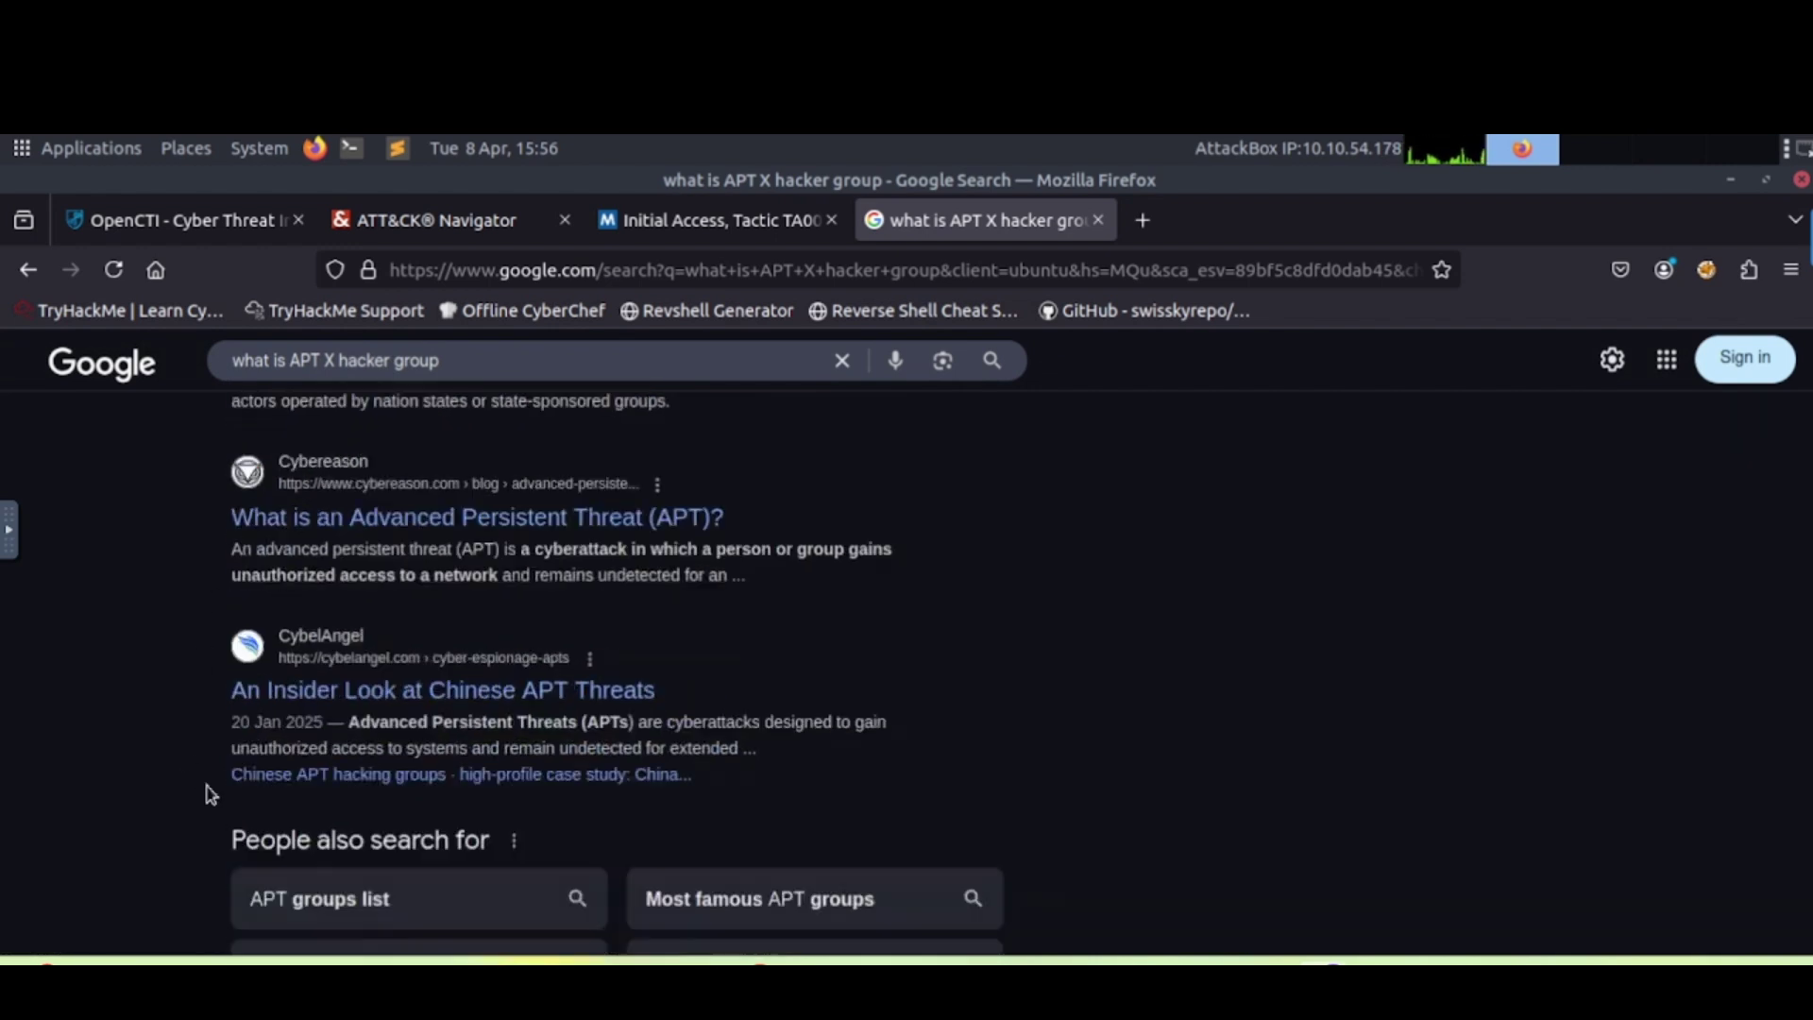
scroll(210, 794, down, 5)
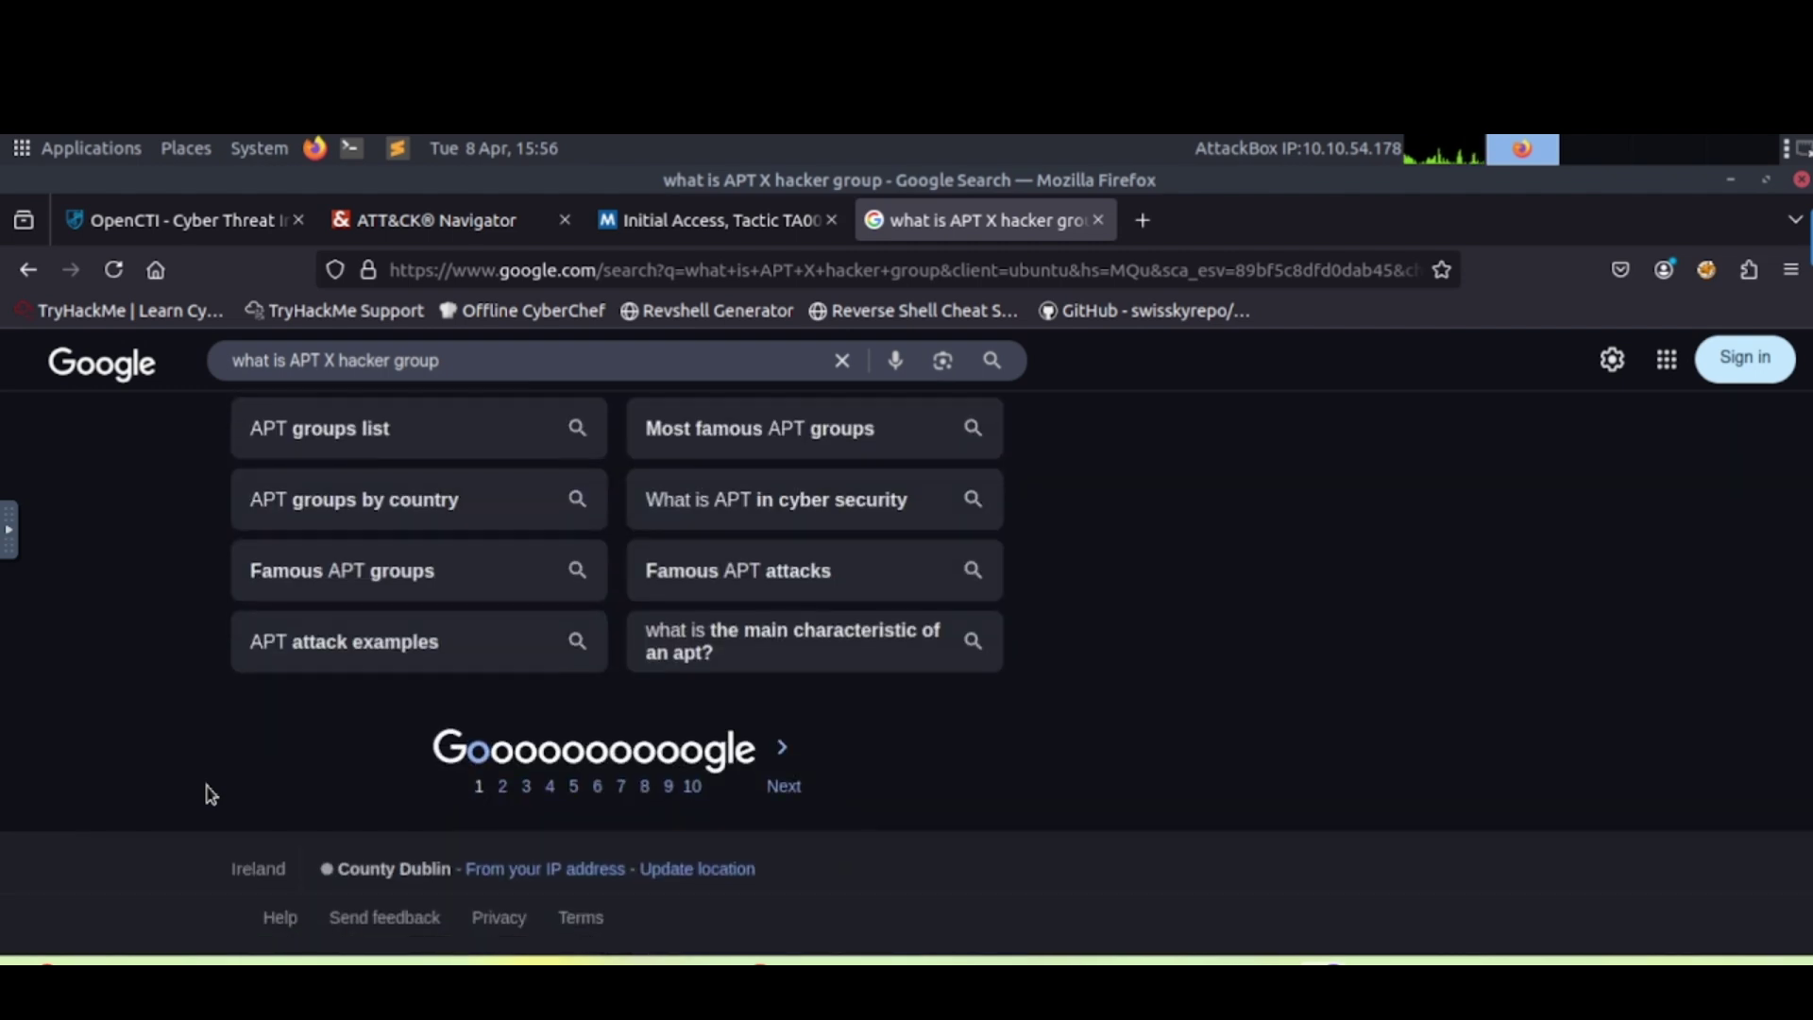
scroll(210, 794, up, 10)
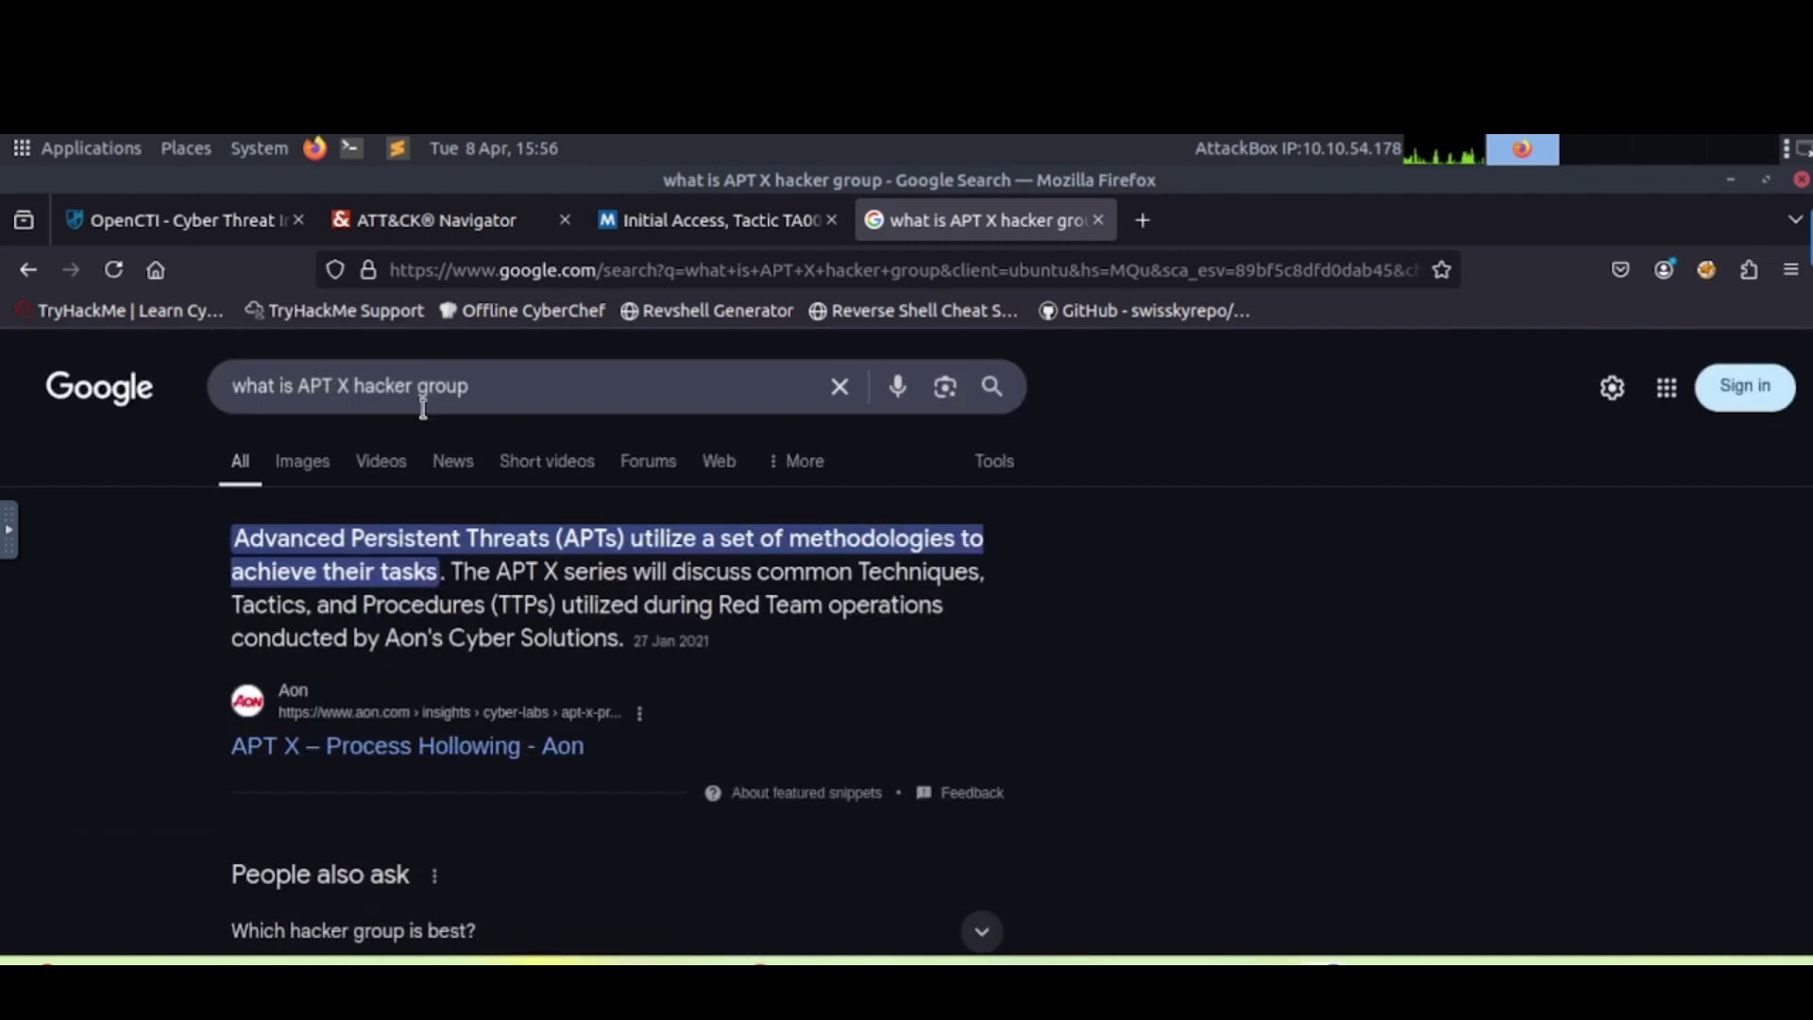
click(1098, 219)
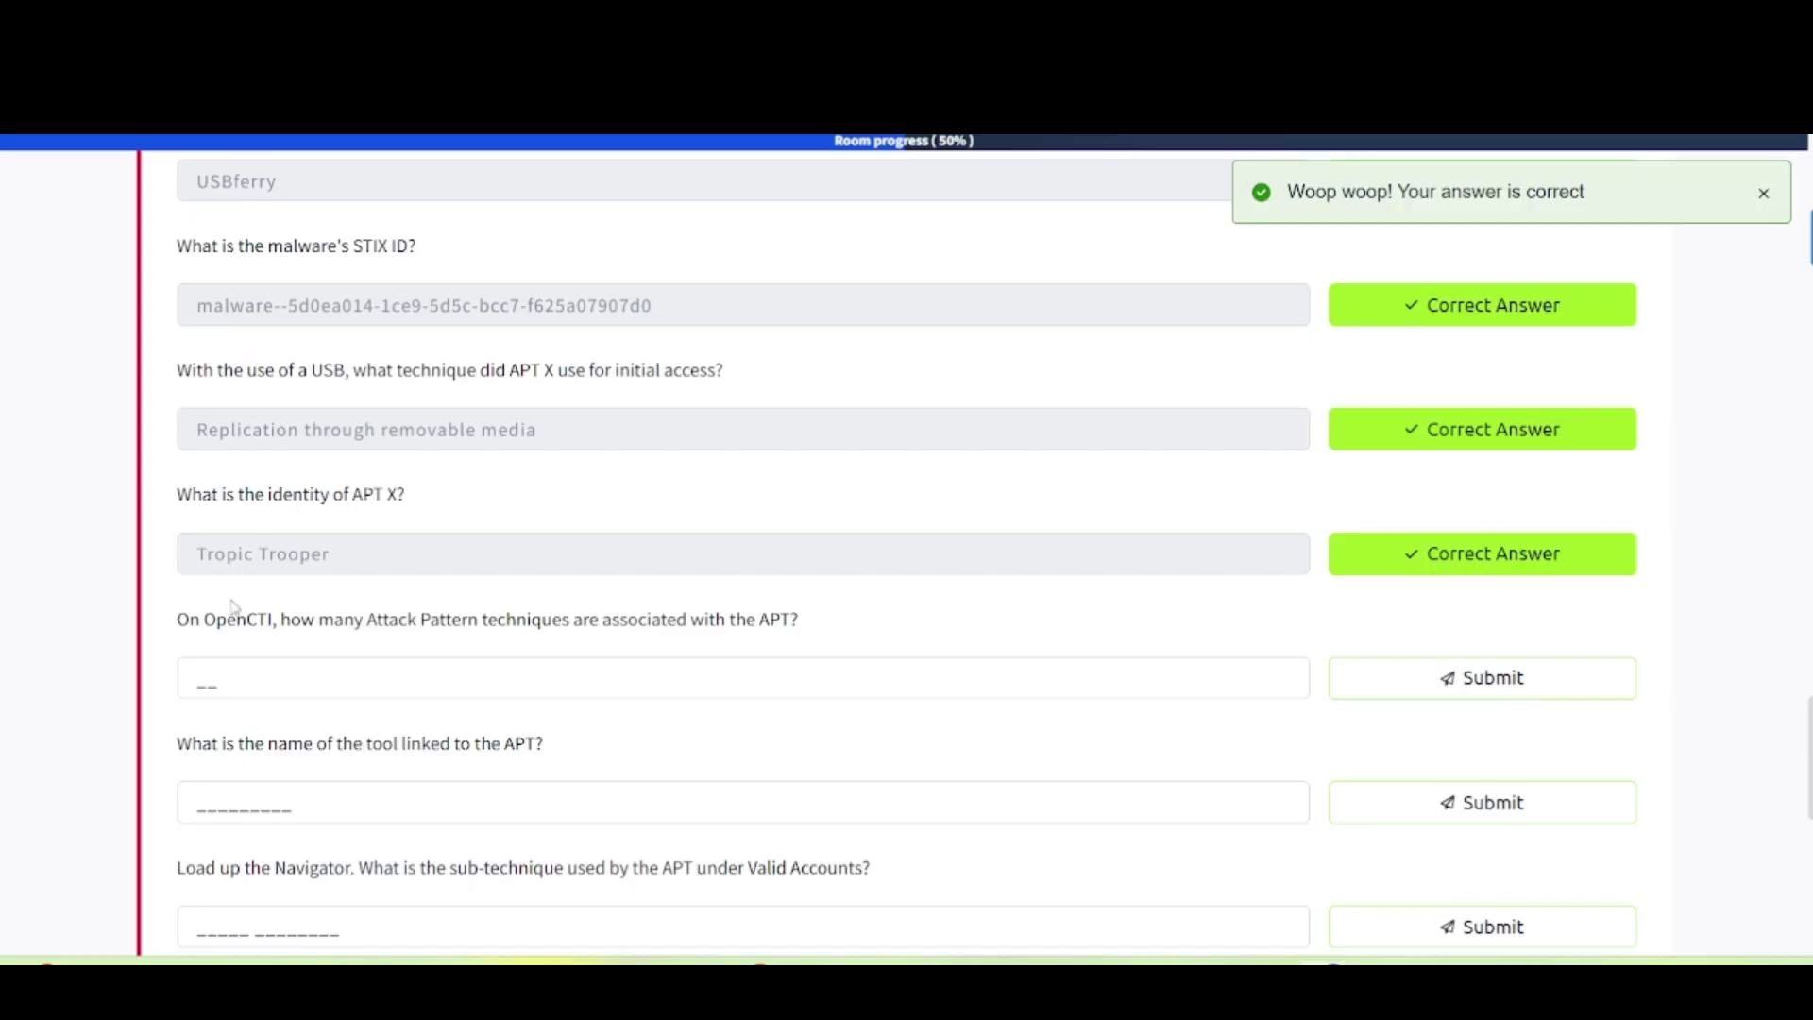
Step: Scroll the OpenCTI 'tropic trooper' search results to show the intrusion set, 7 reports and T1547.014
scroll(234, 605, down, 2)
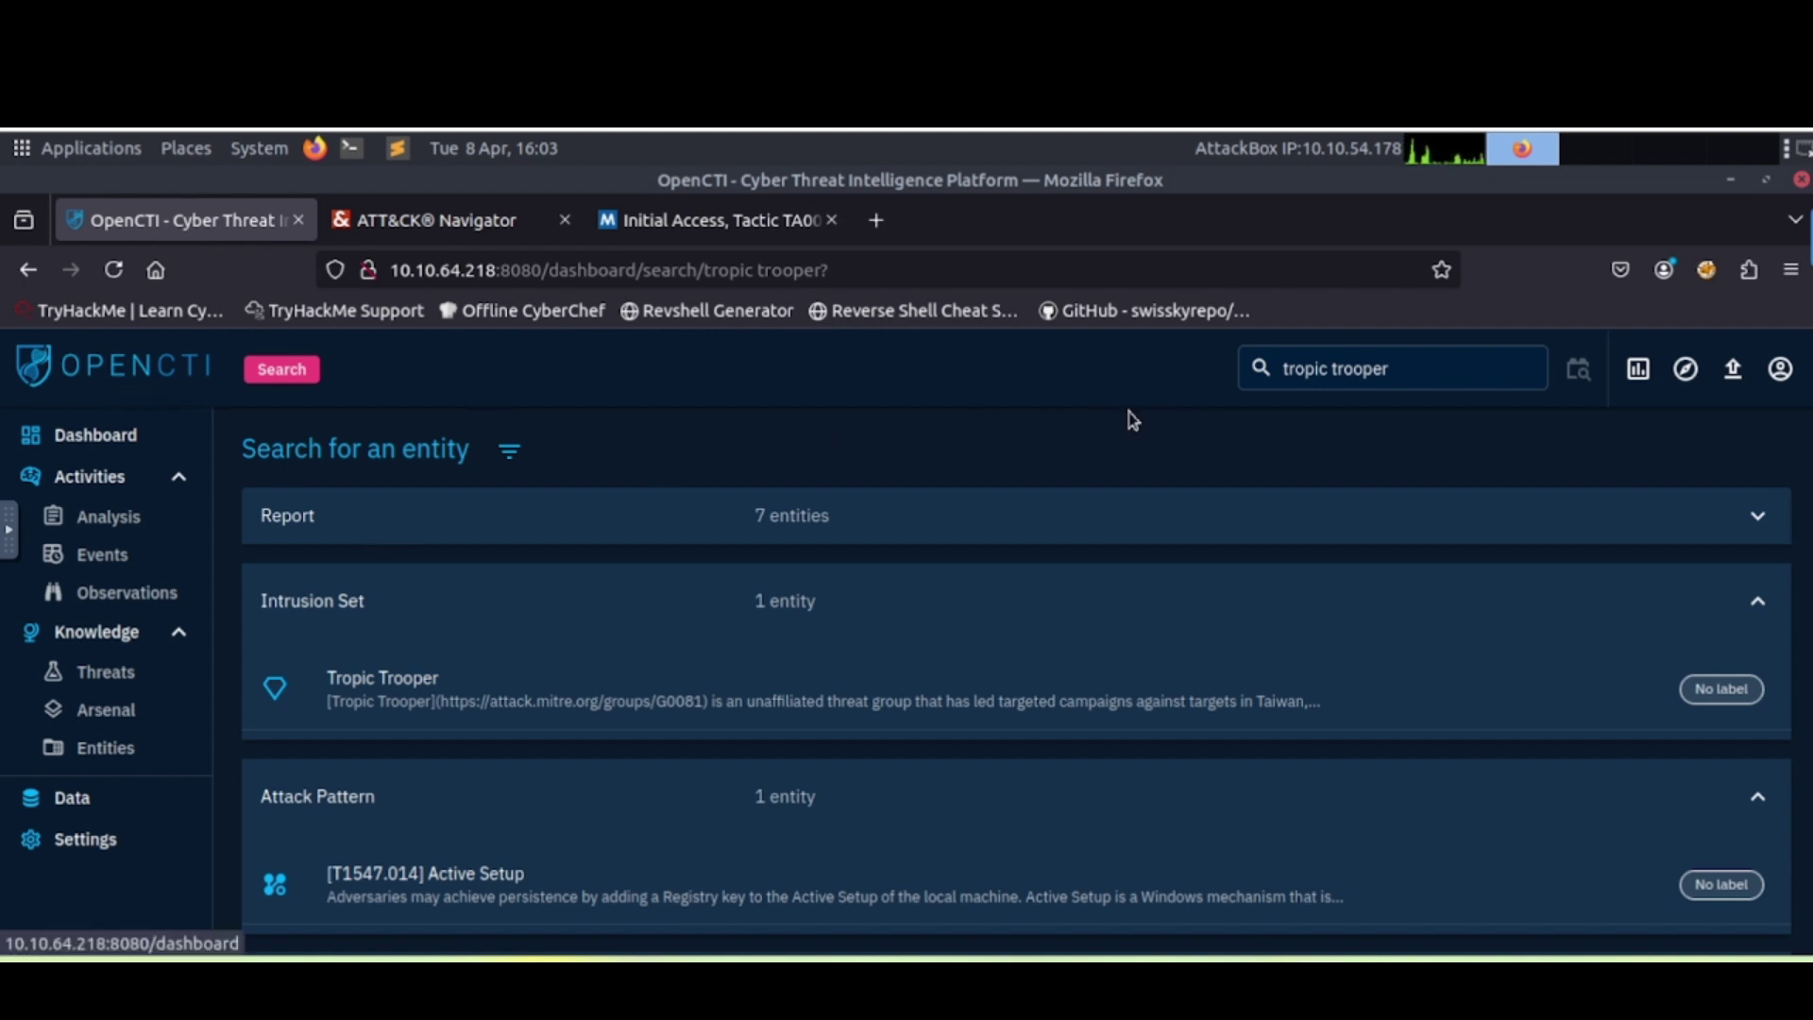
Step: Open the Tropic Trooper intrusion set's Knowledge view and list its tools, finding only BITSAdmin
click(1437, 360)
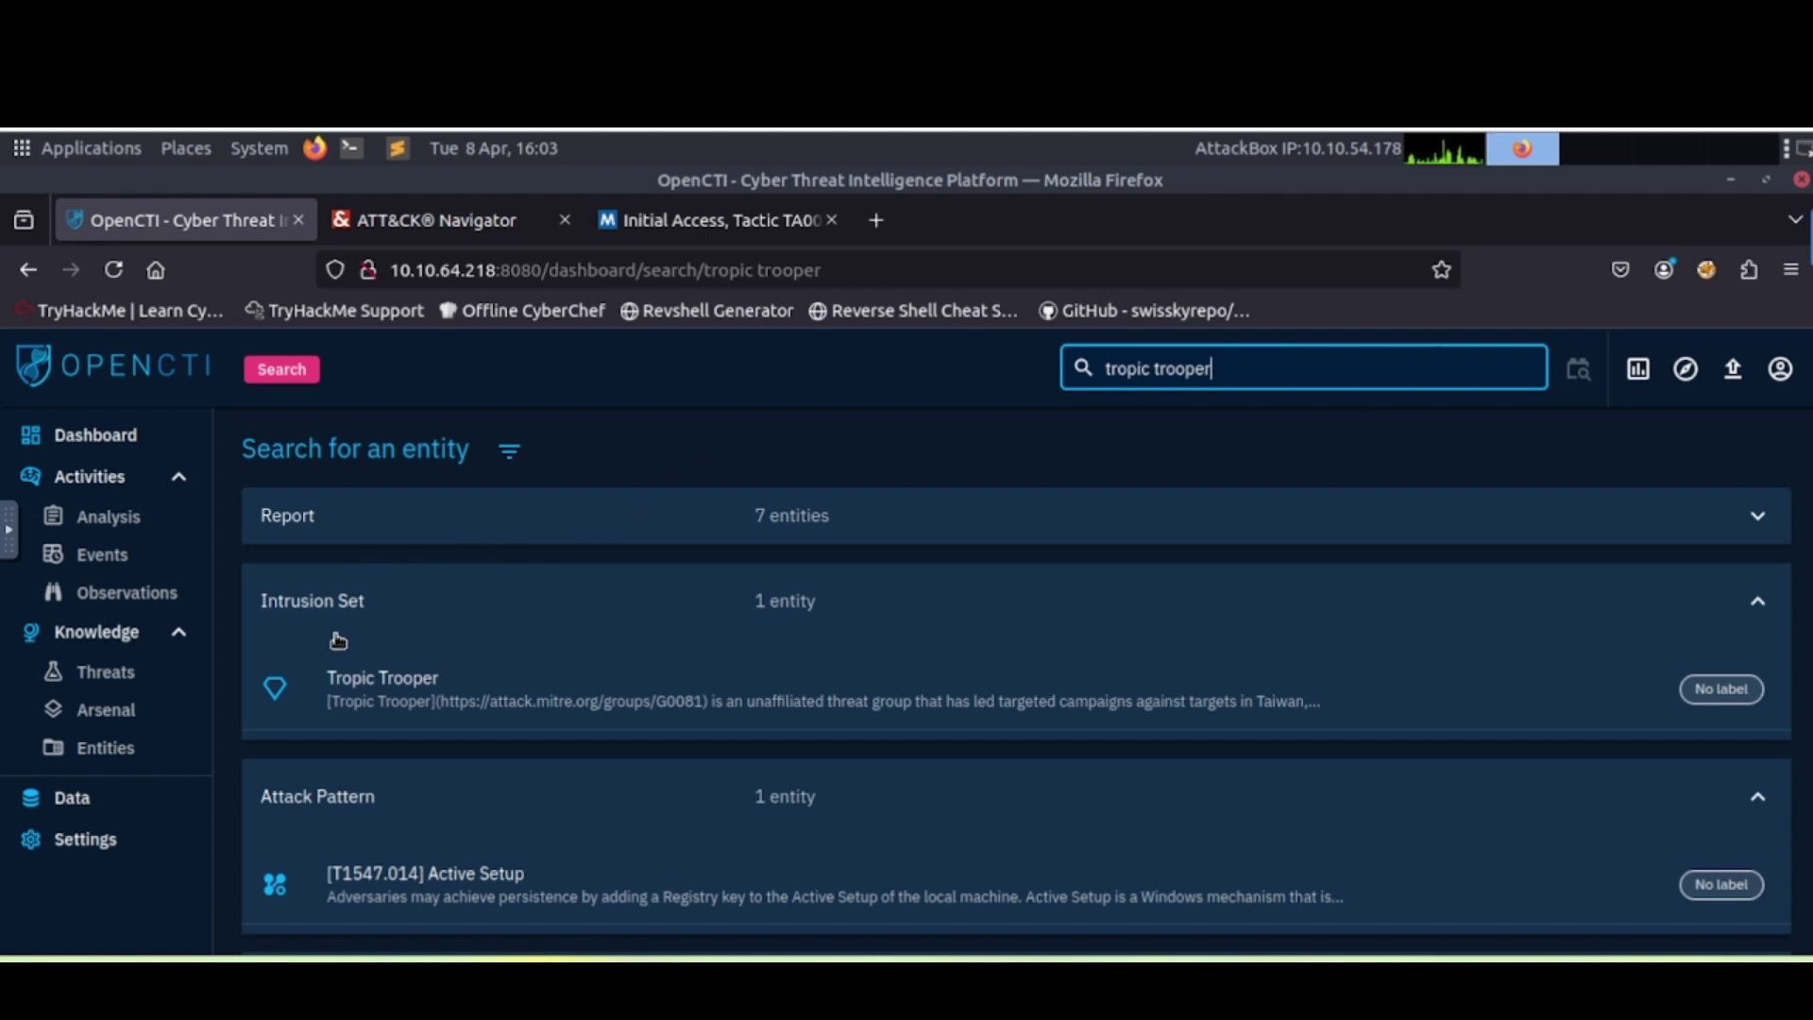
click(396, 692)
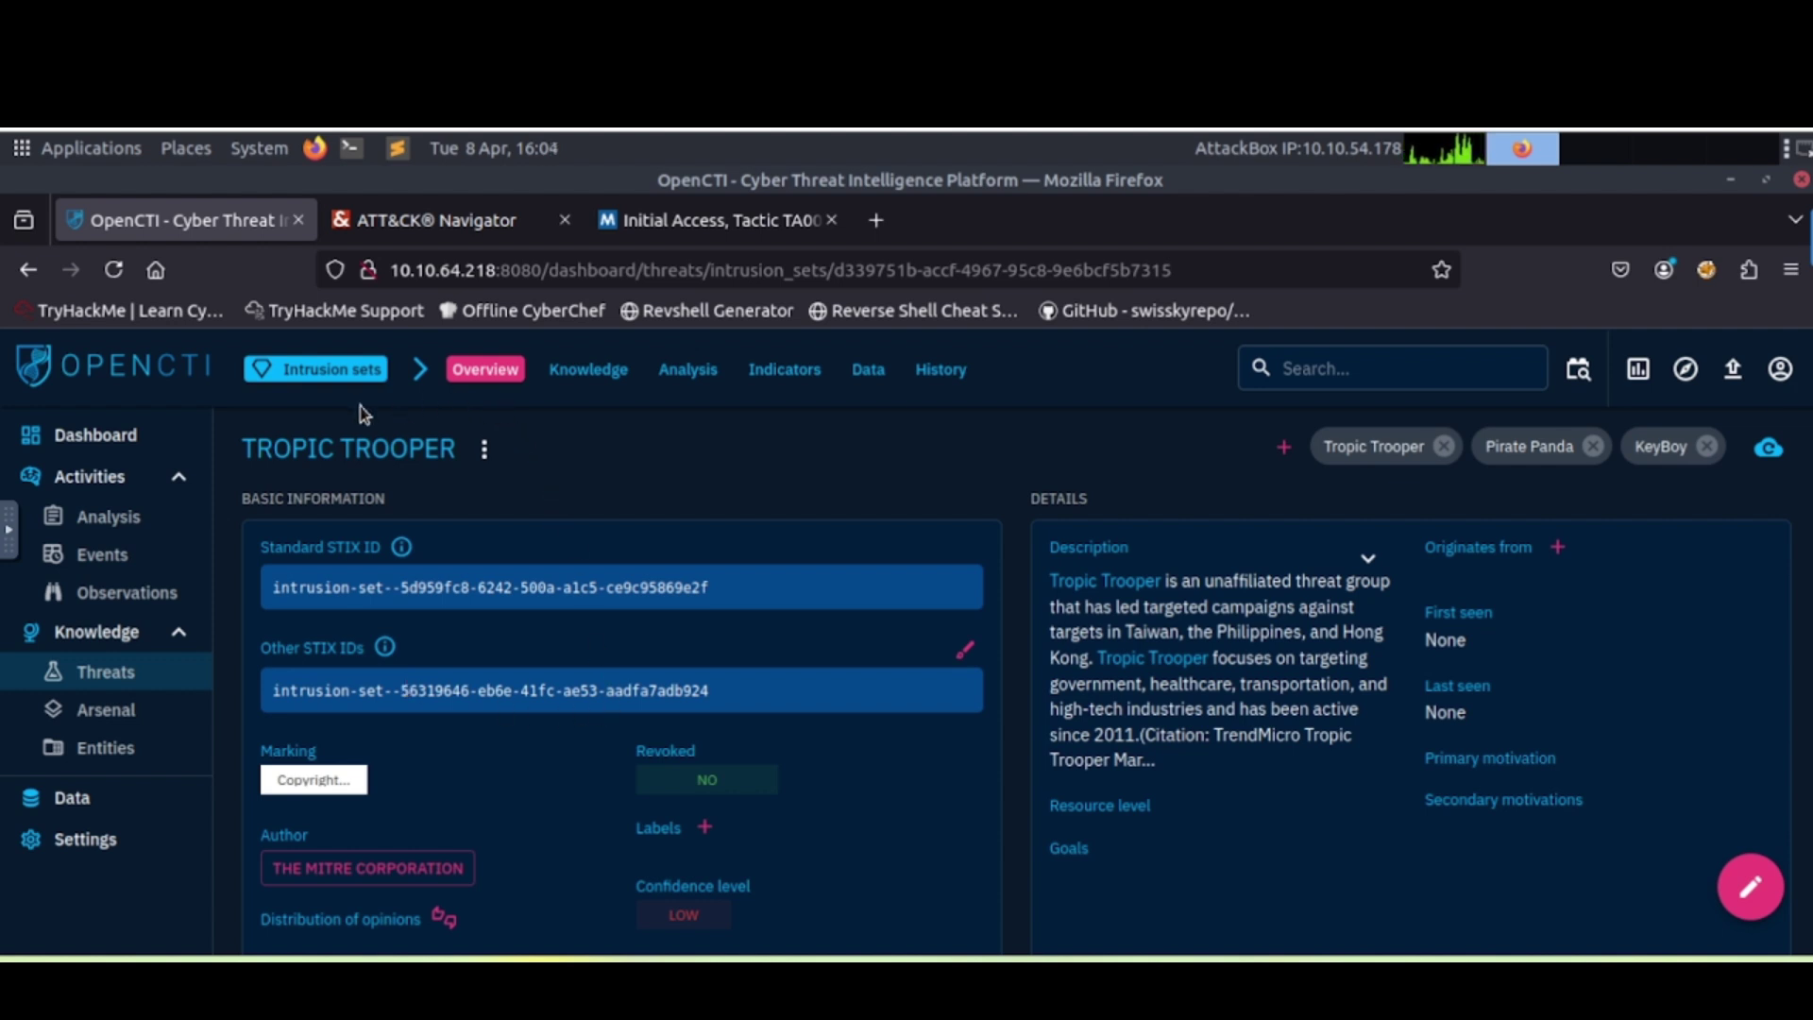
click(578, 376)
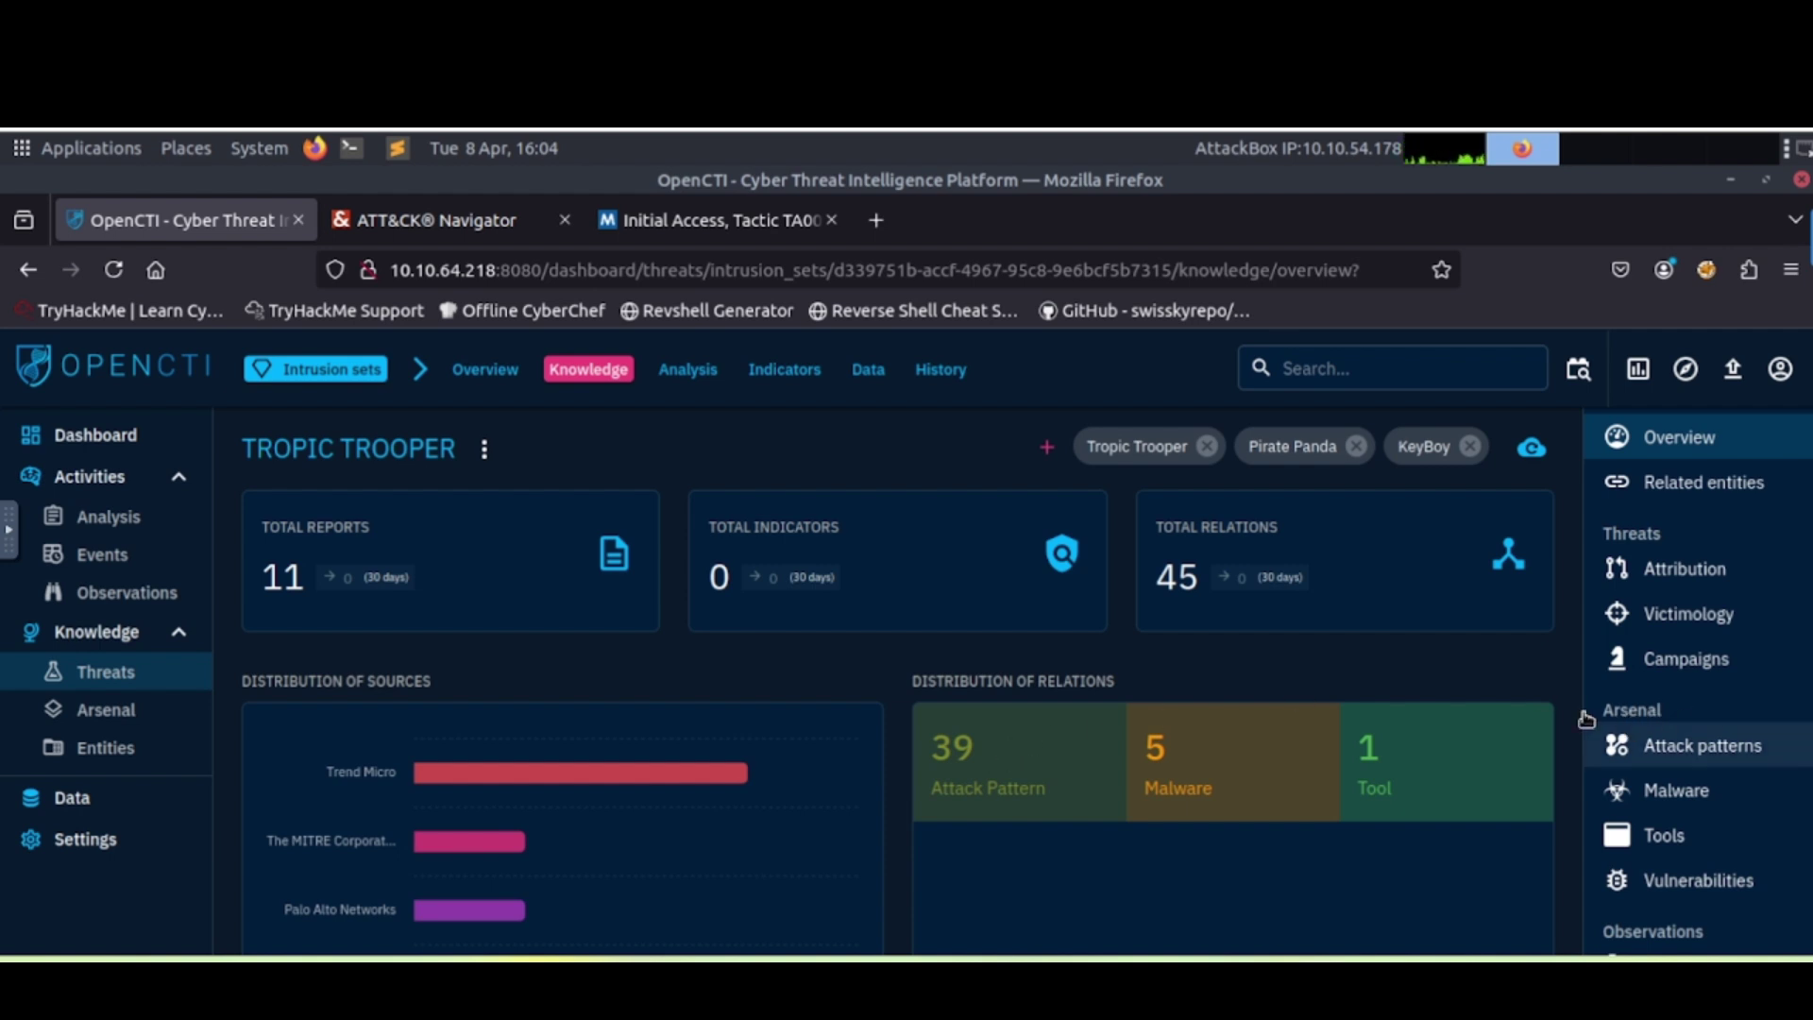
click(1660, 838)
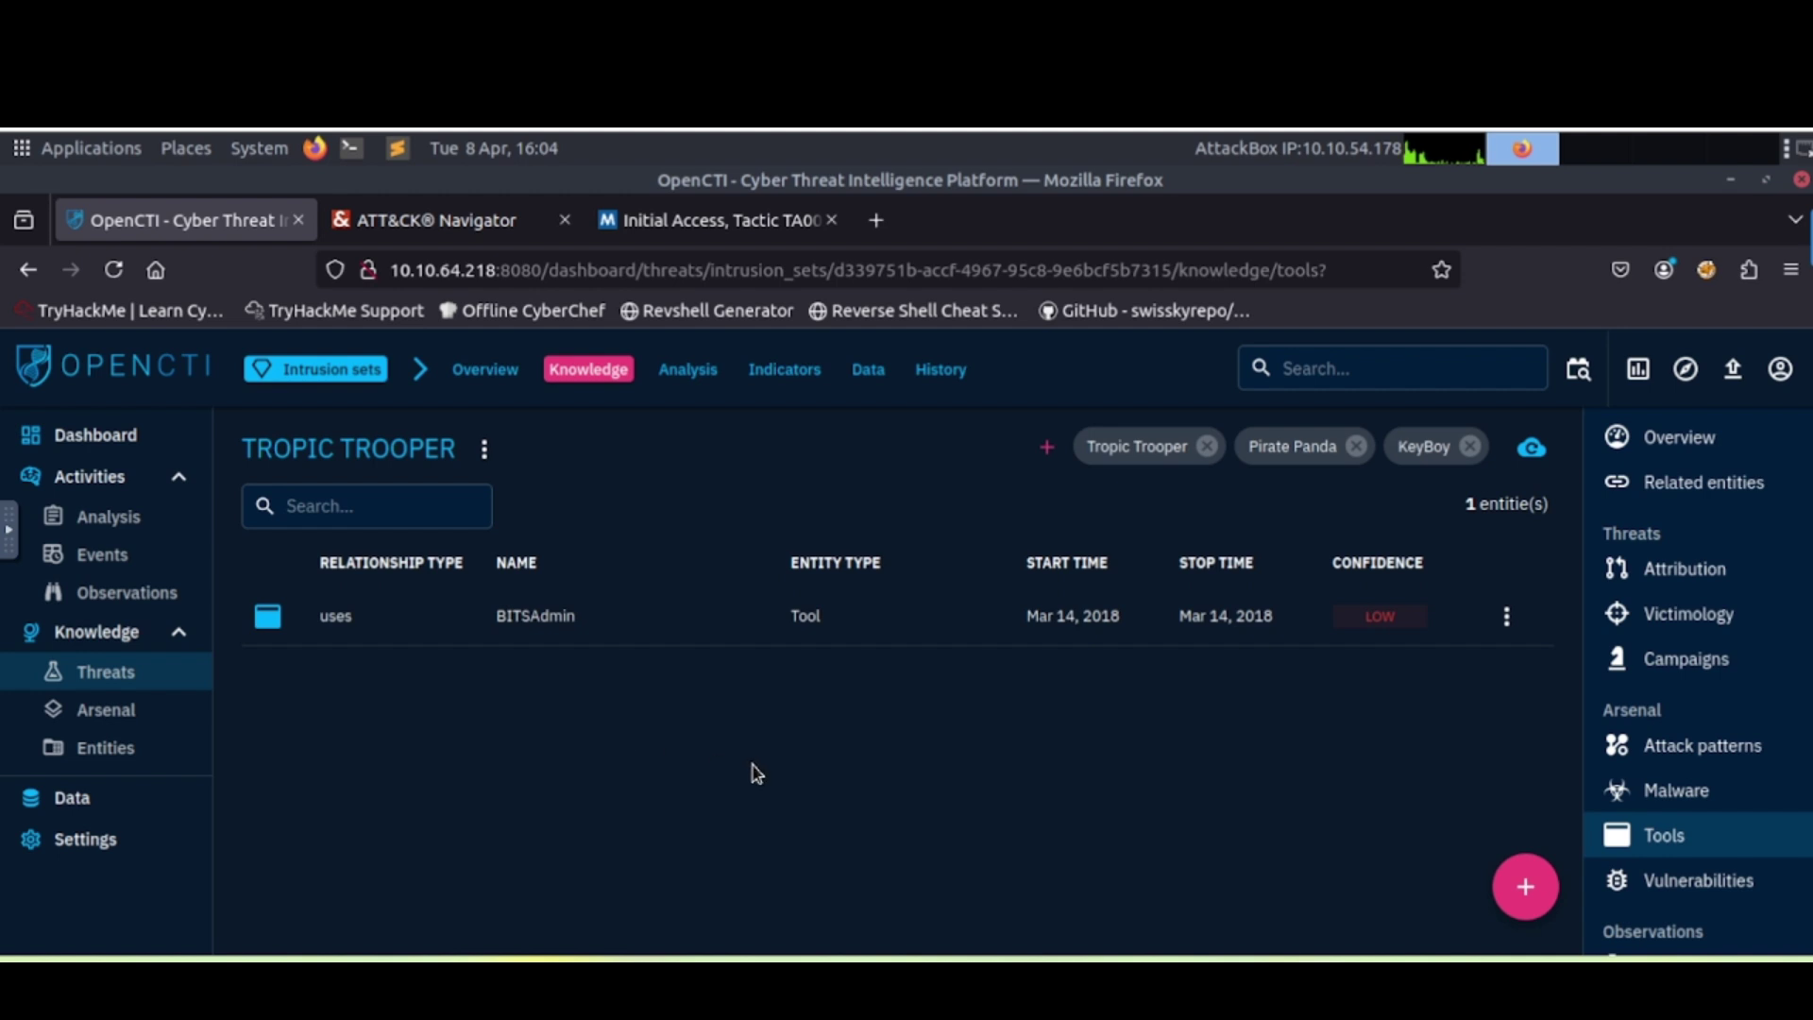
click(424, 224)
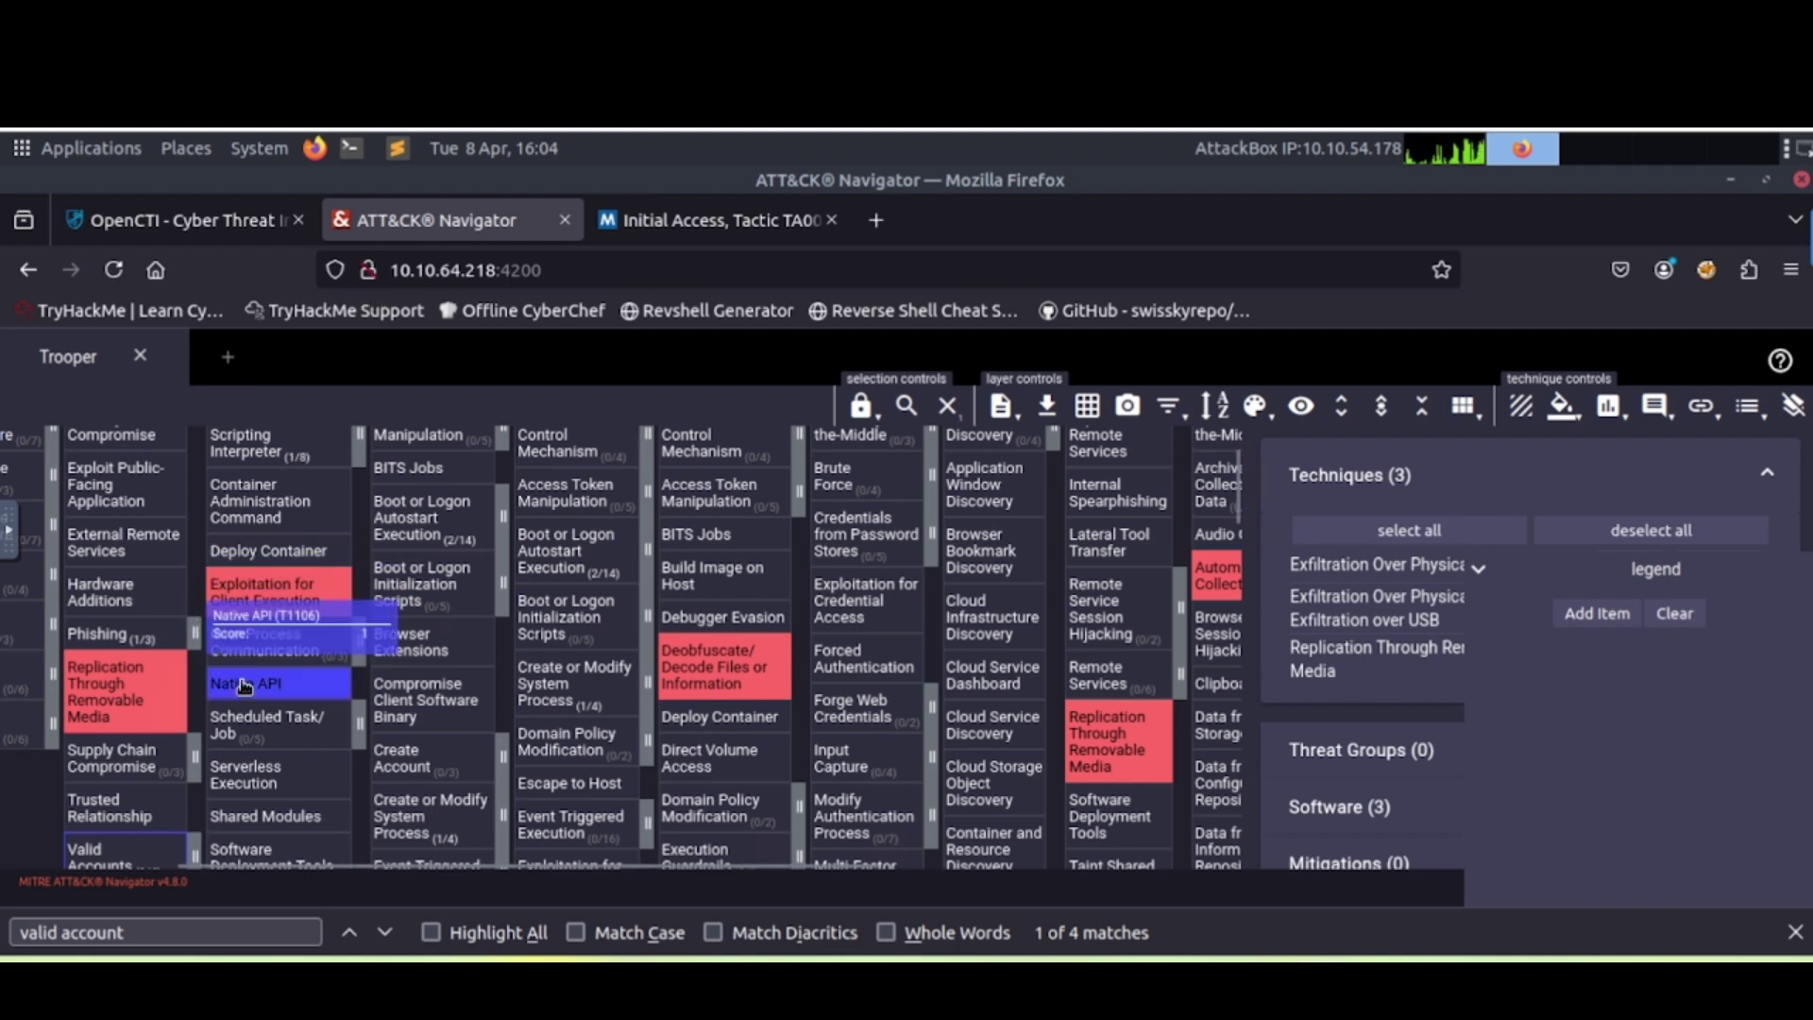
Step: In the Trooper layer, expand Valid Accounts so Local Accounts appears among its sub-techniques
scroll(244, 685, down, 3)
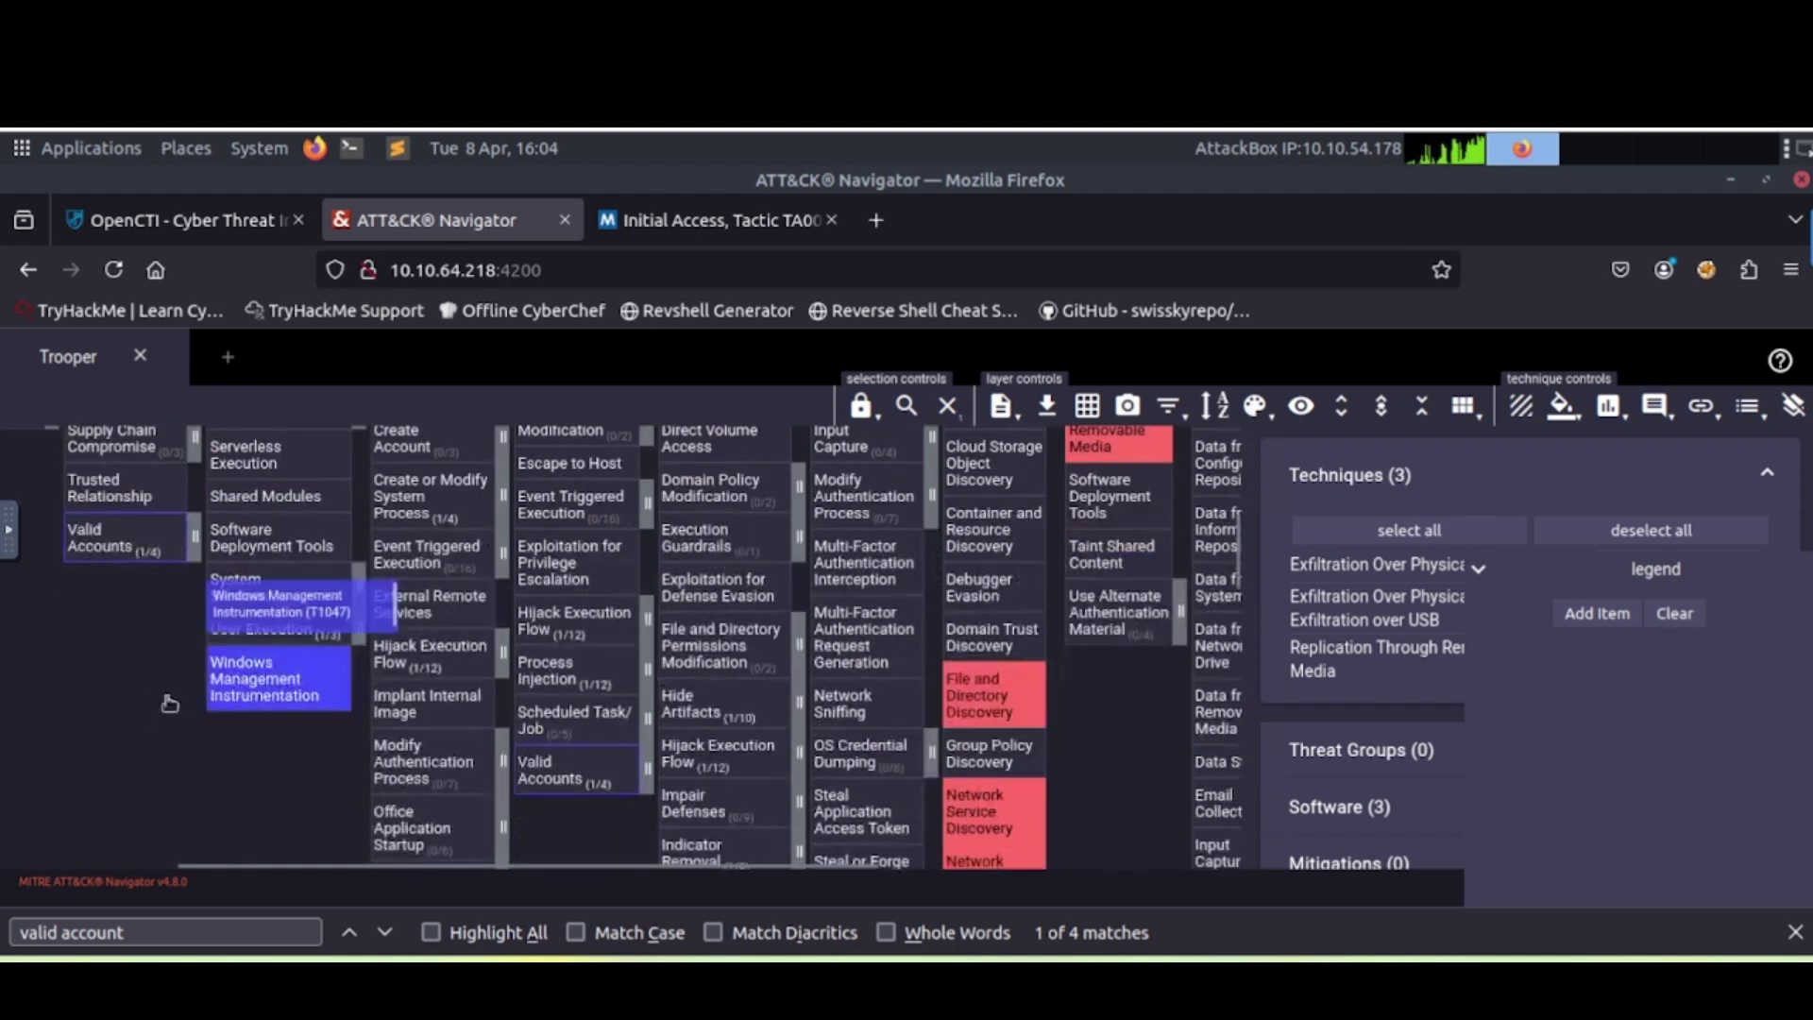
click(128, 546)
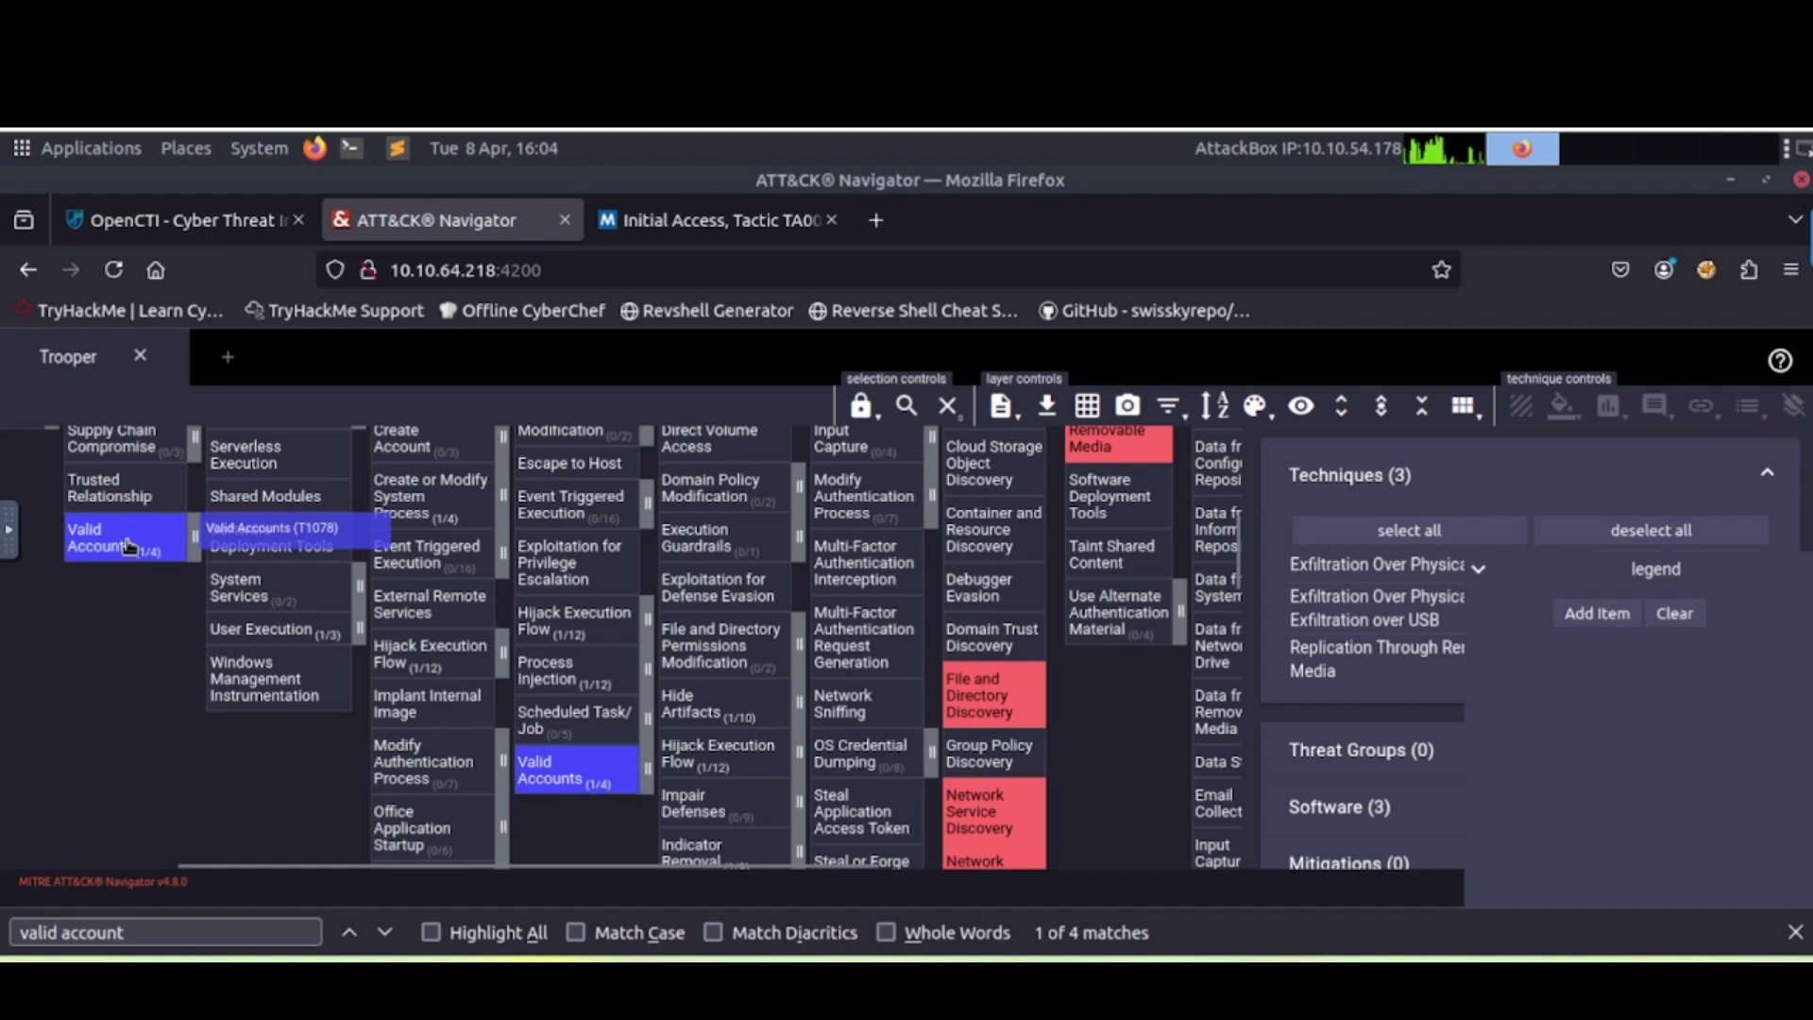
click(195, 546)
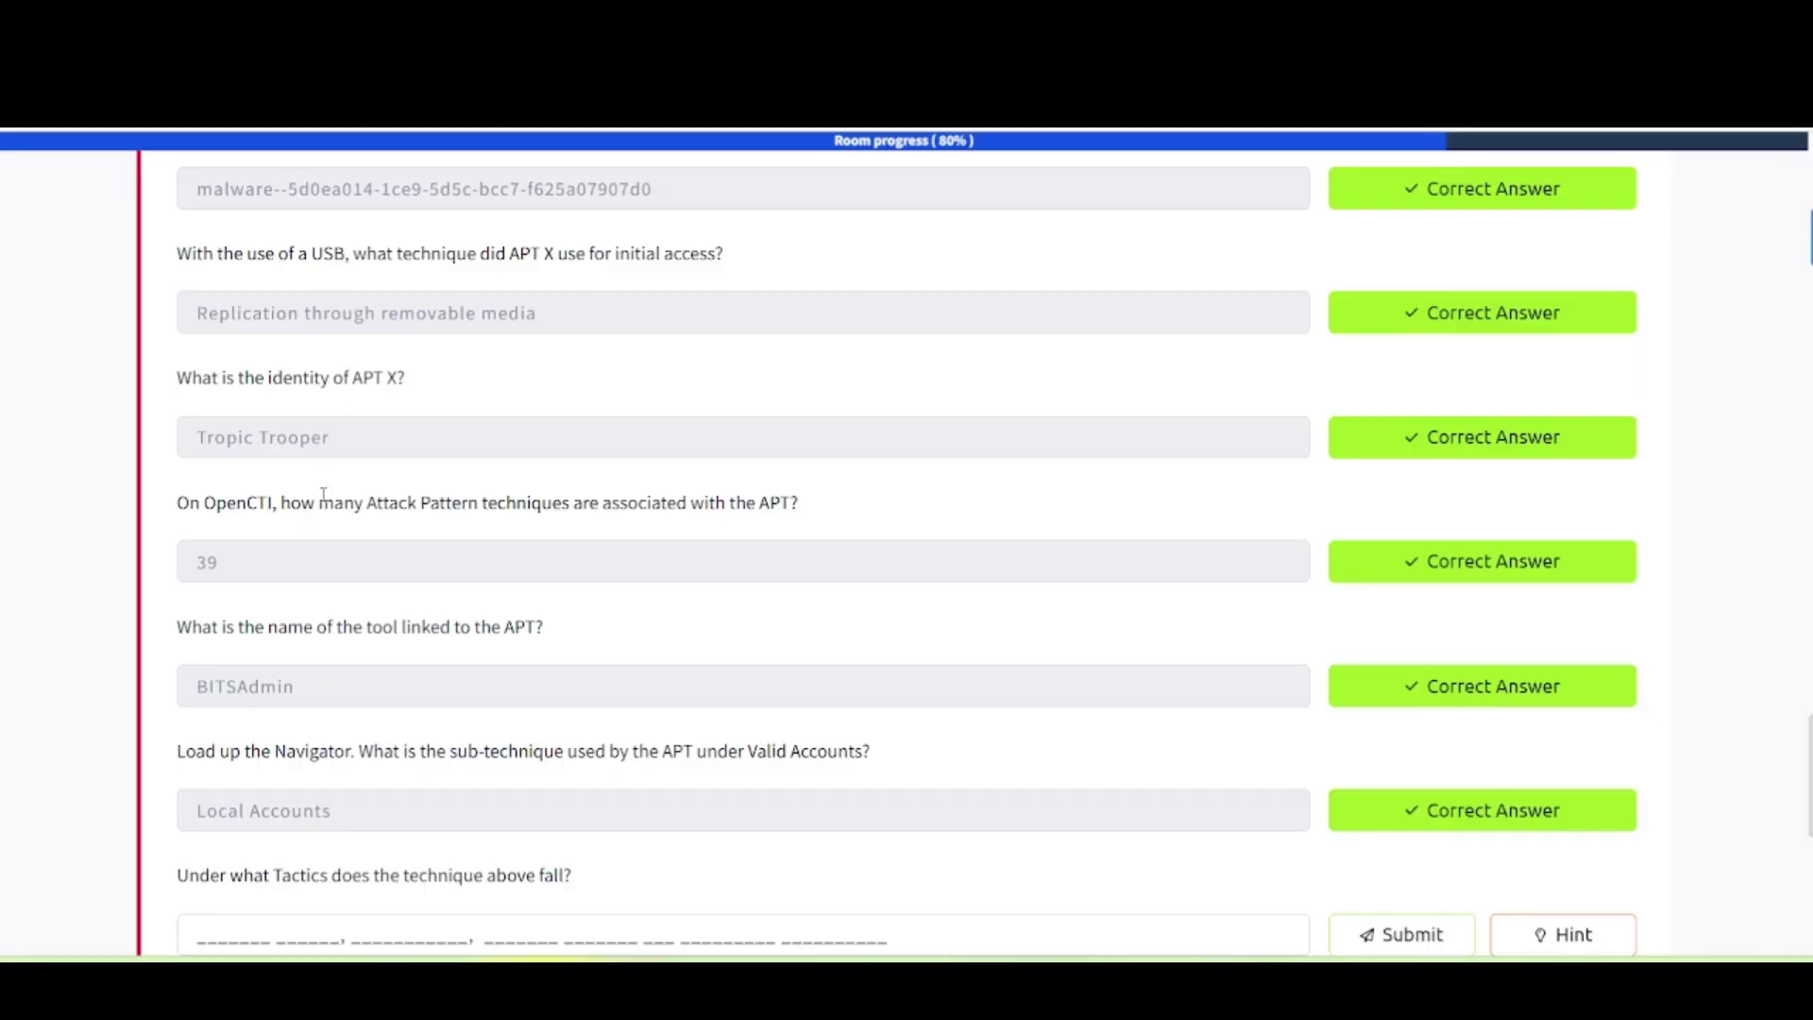
scroll(257, 590, down, 2)
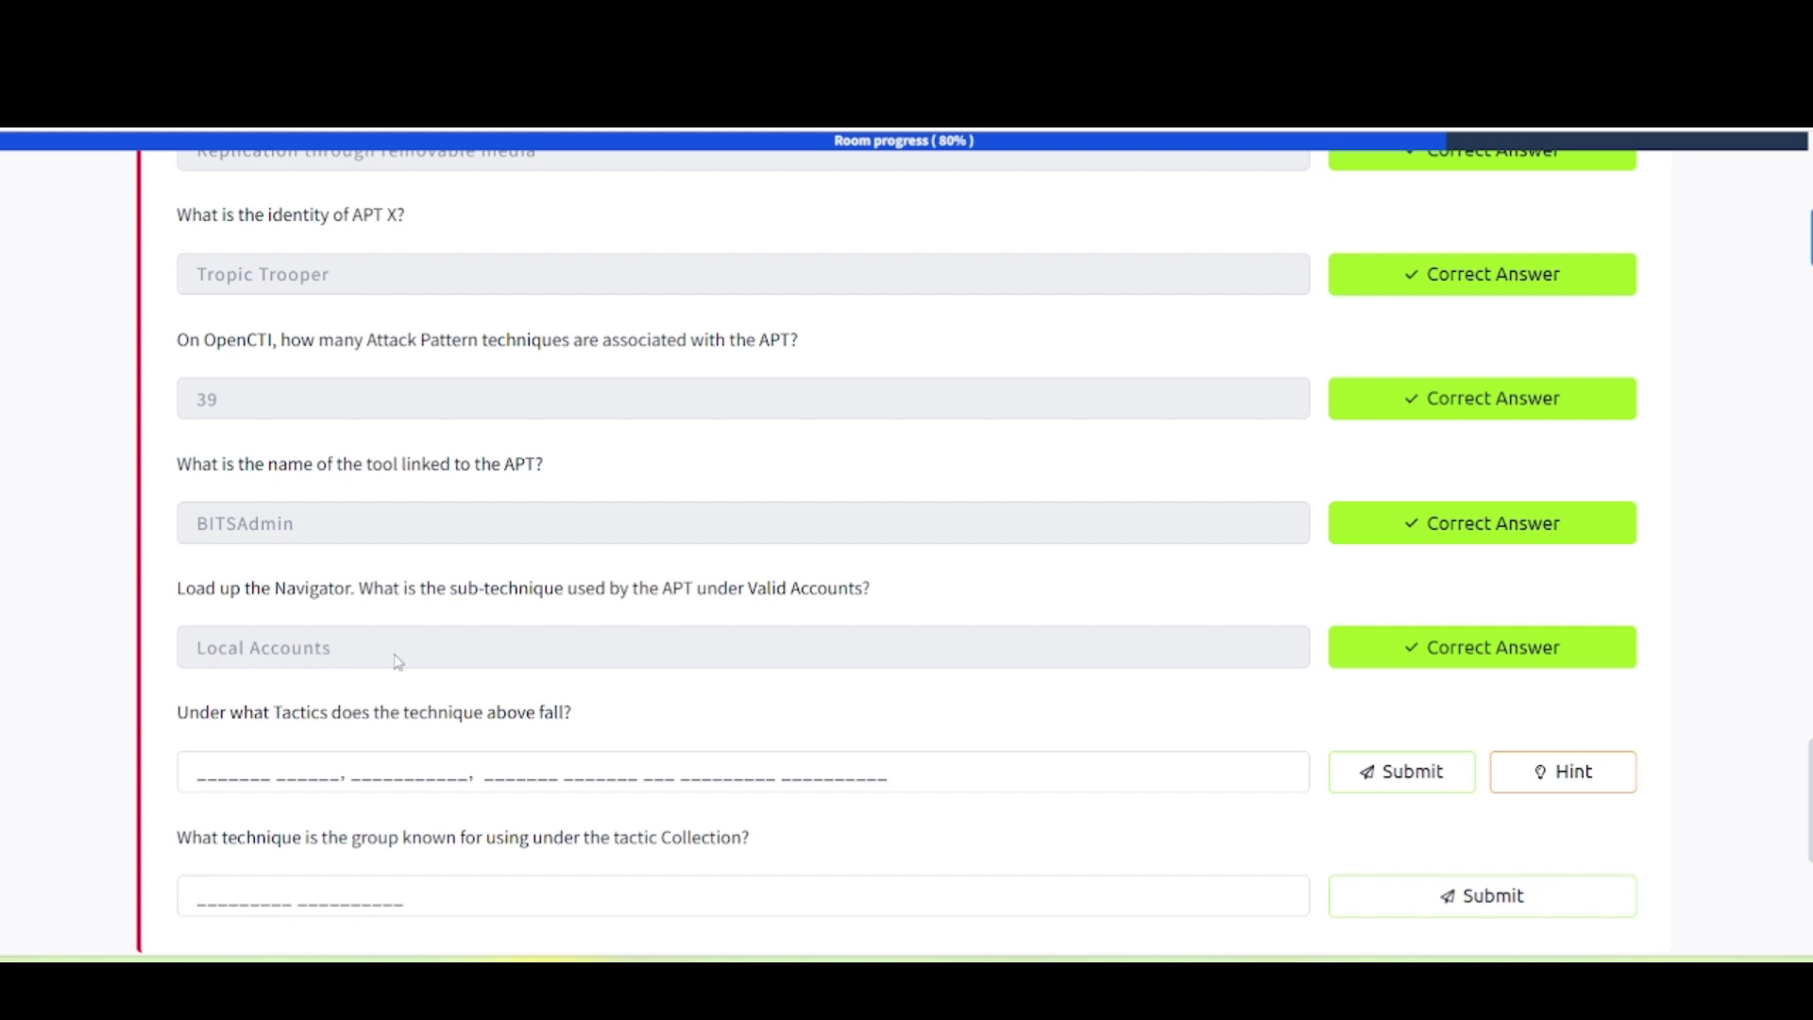
scroll(396, 661, down, 3)
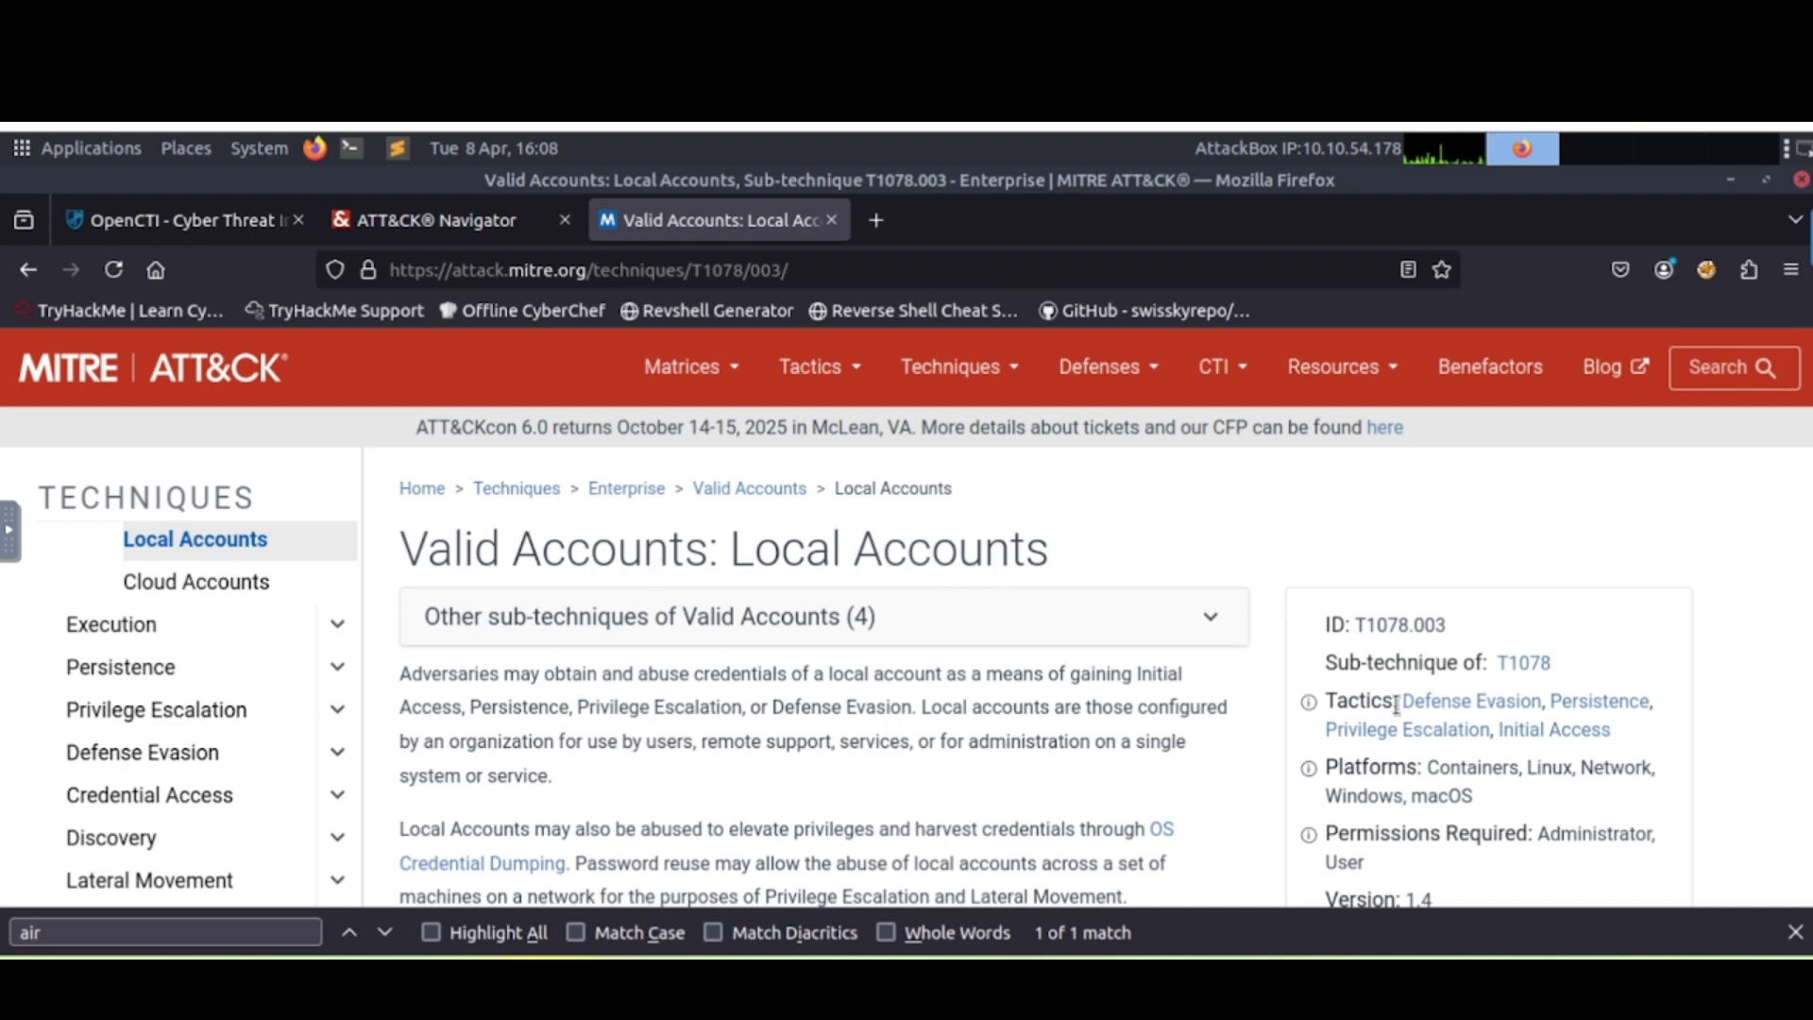
Step: Select the Local Accounts tactics: Defense Evasion, Persistence, Privilege Escalation, Initial Access
scroll(1374, 694, down, 2)
scroll(1374, 694, down, 2)
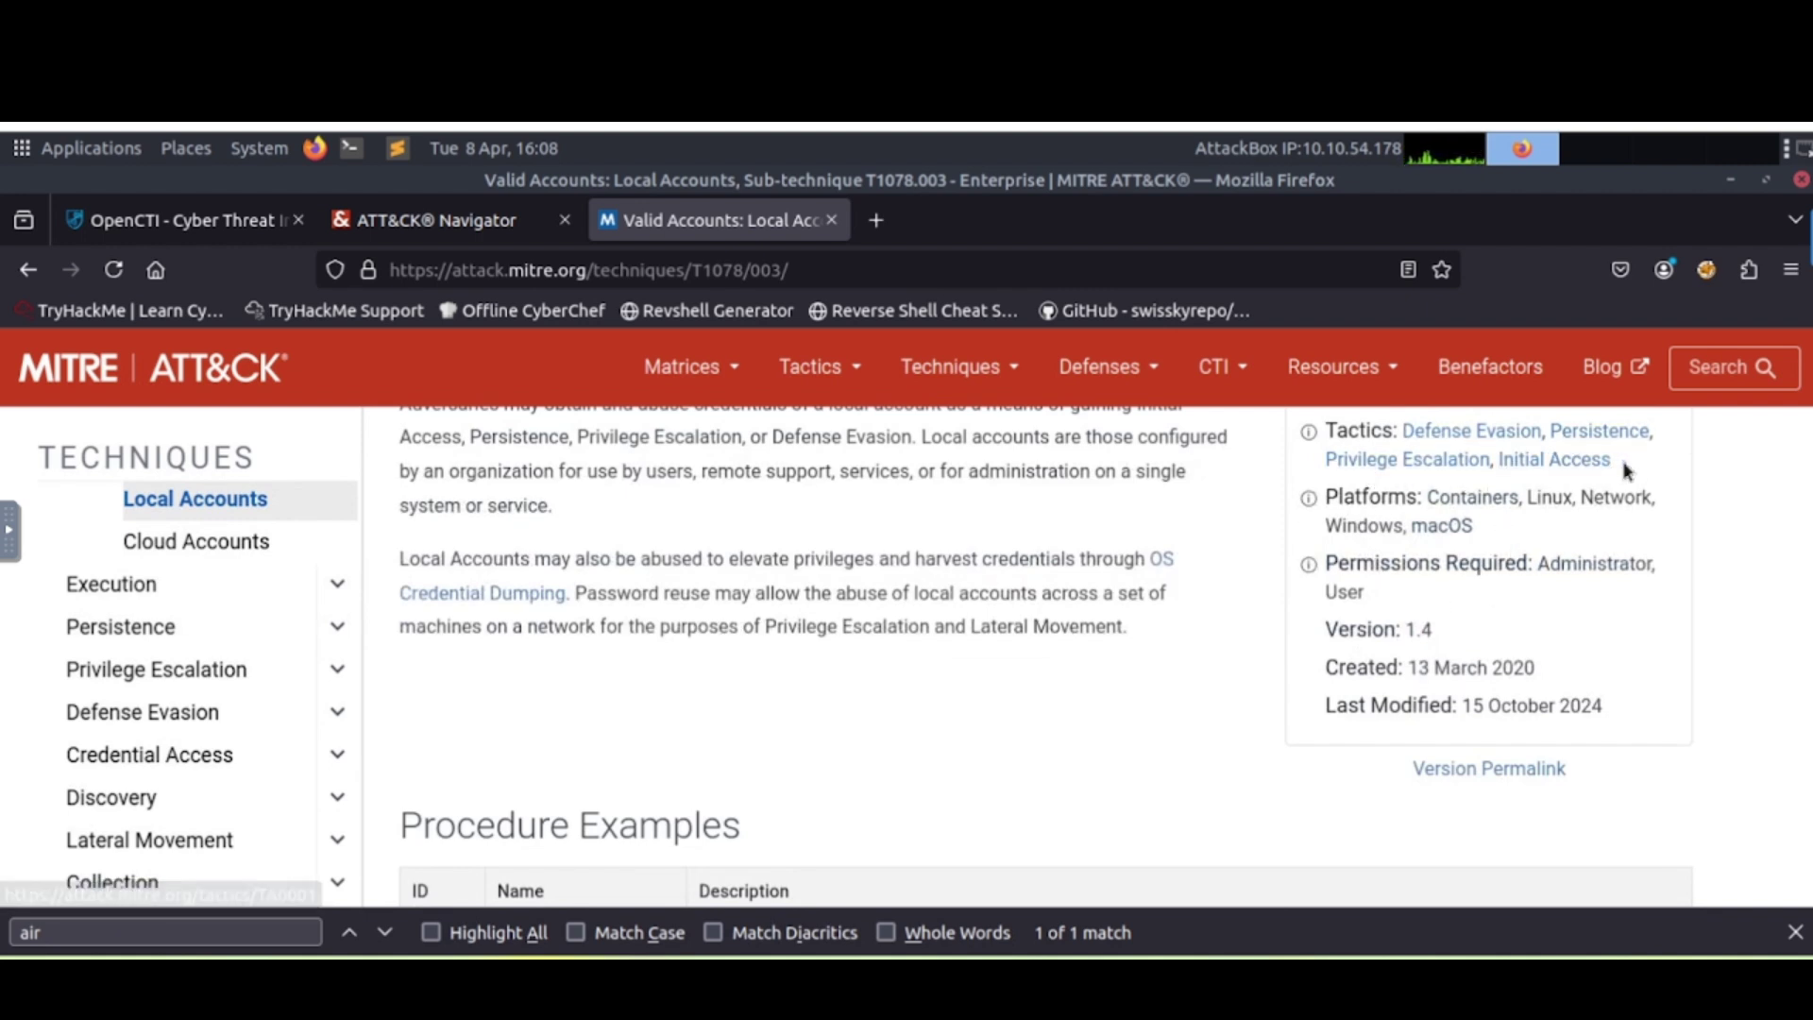
drag(1612, 463, 1399, 430)
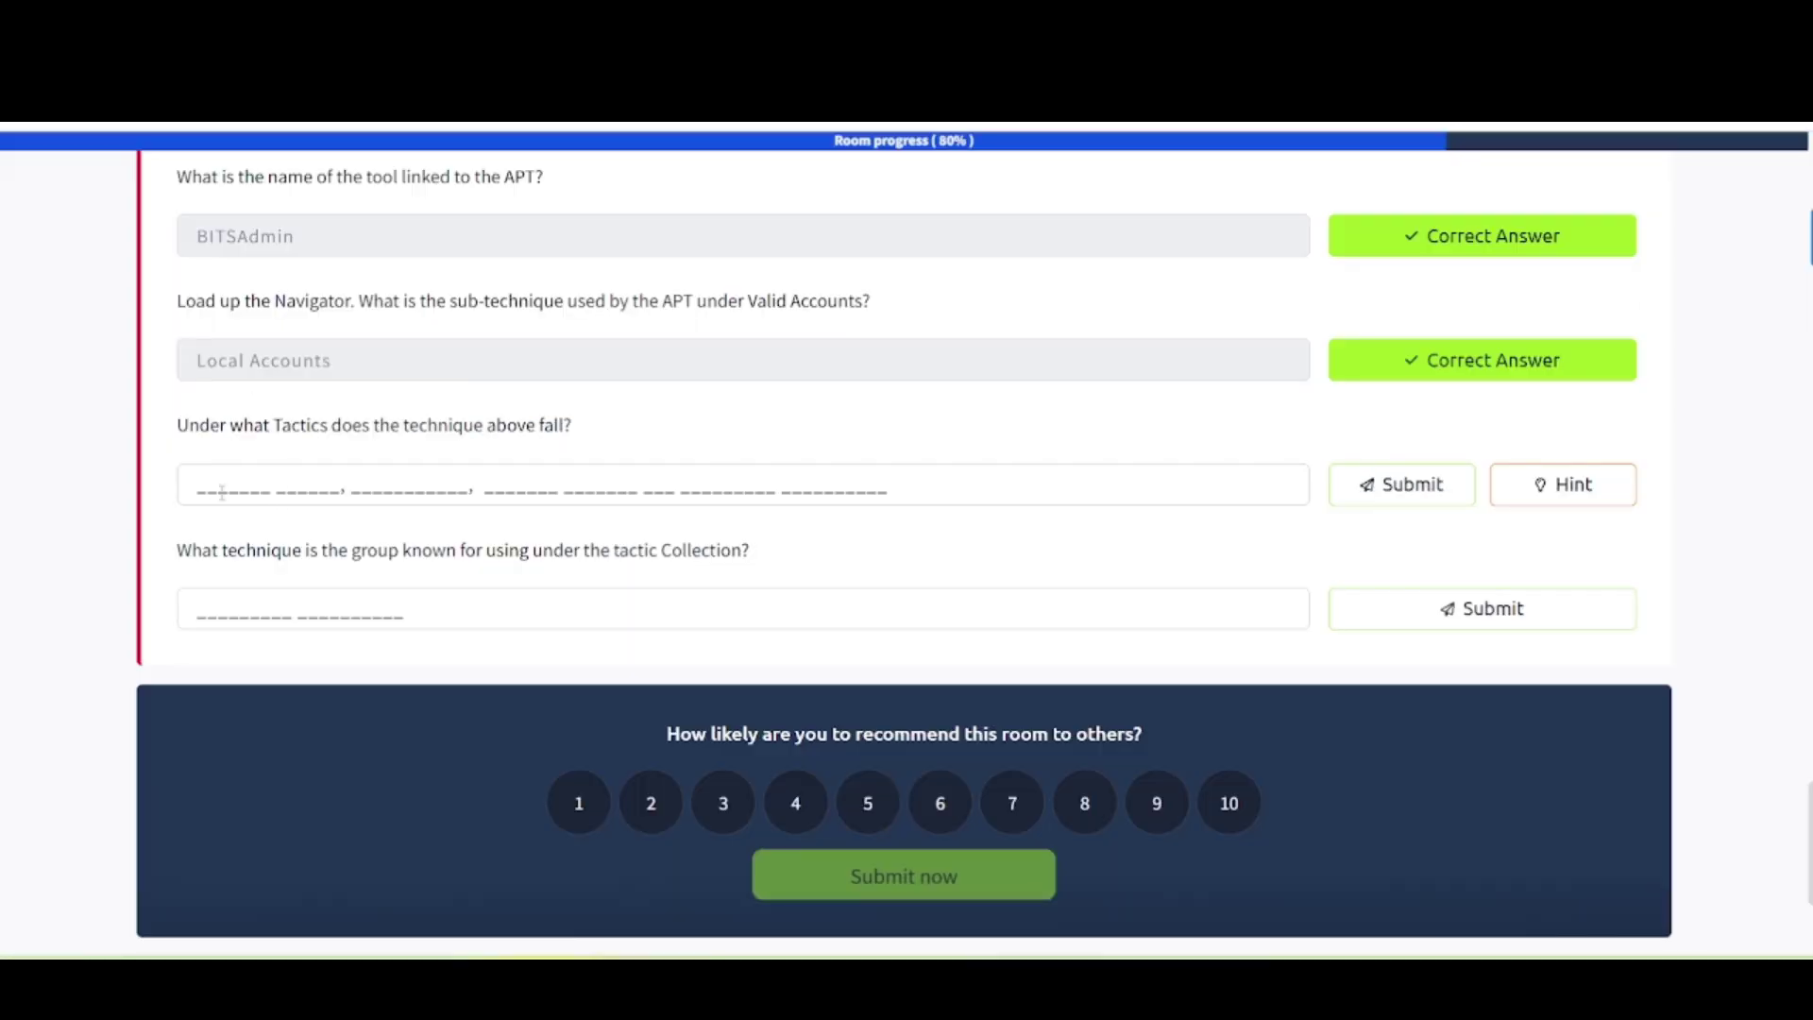
Step: Enter the four tactics as the Tactics answer, viewing and then closing the question's hint
click(212, 489)
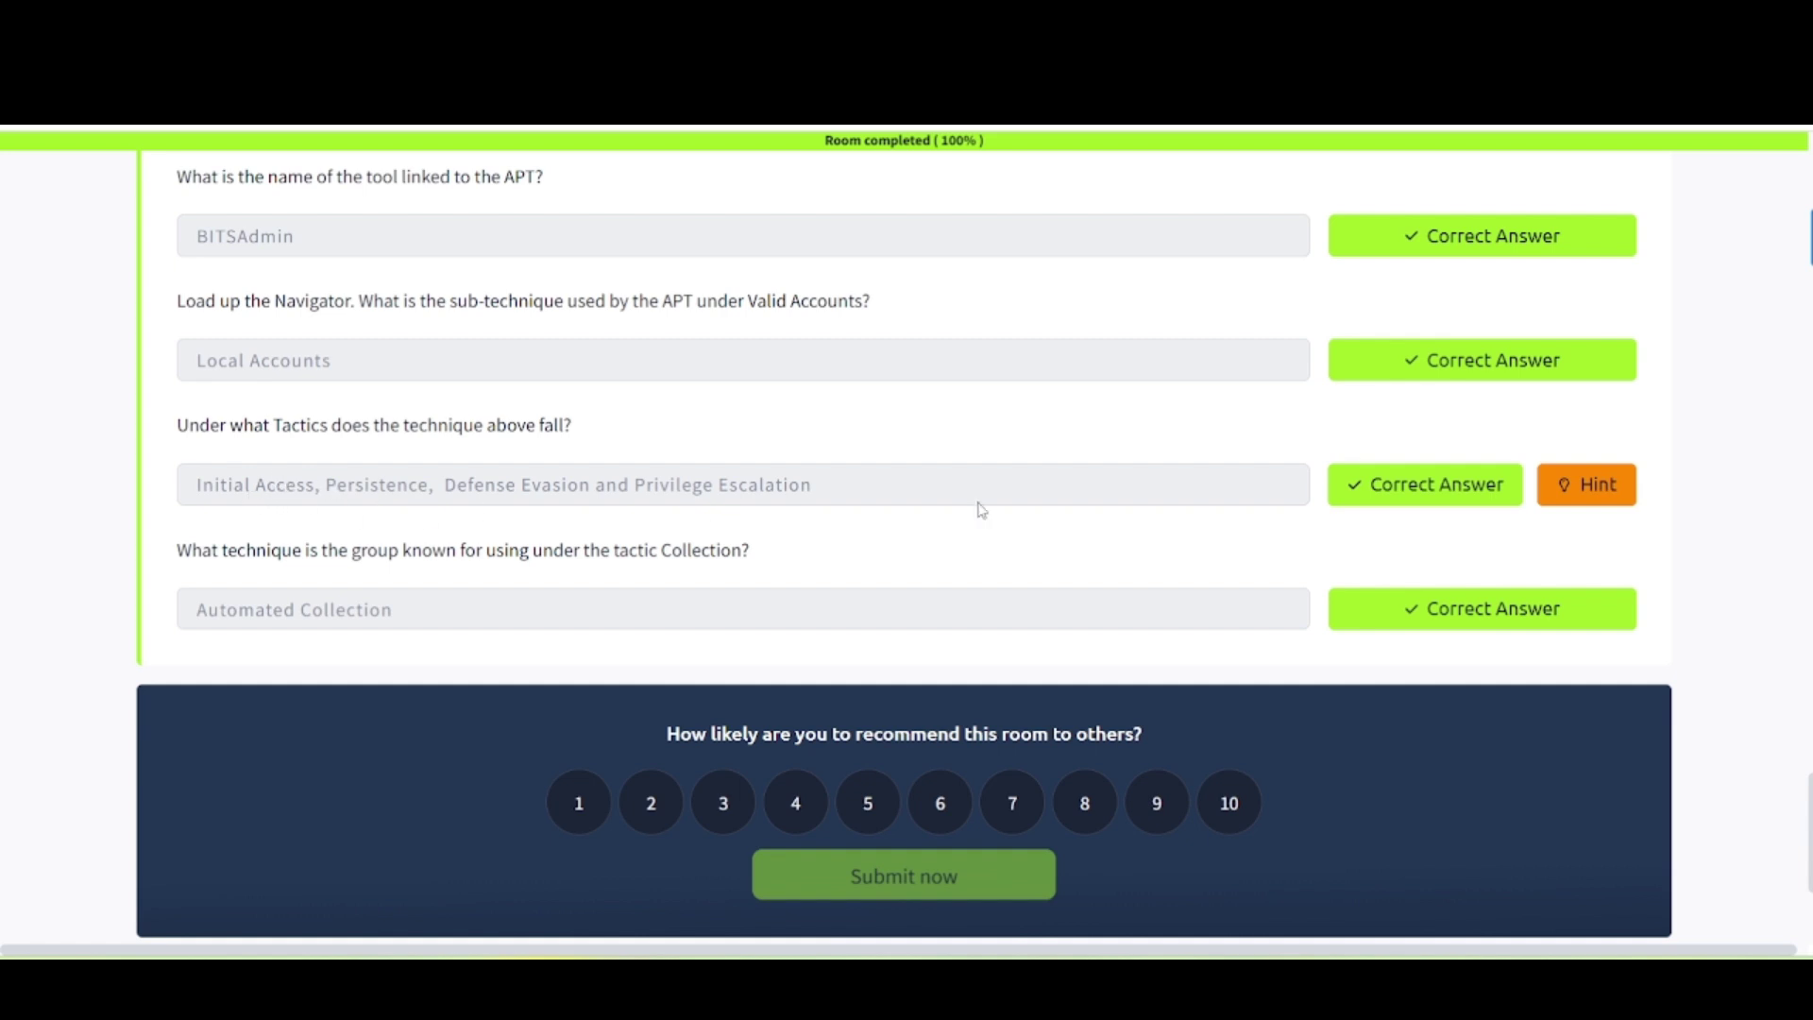
click(1554, 498)
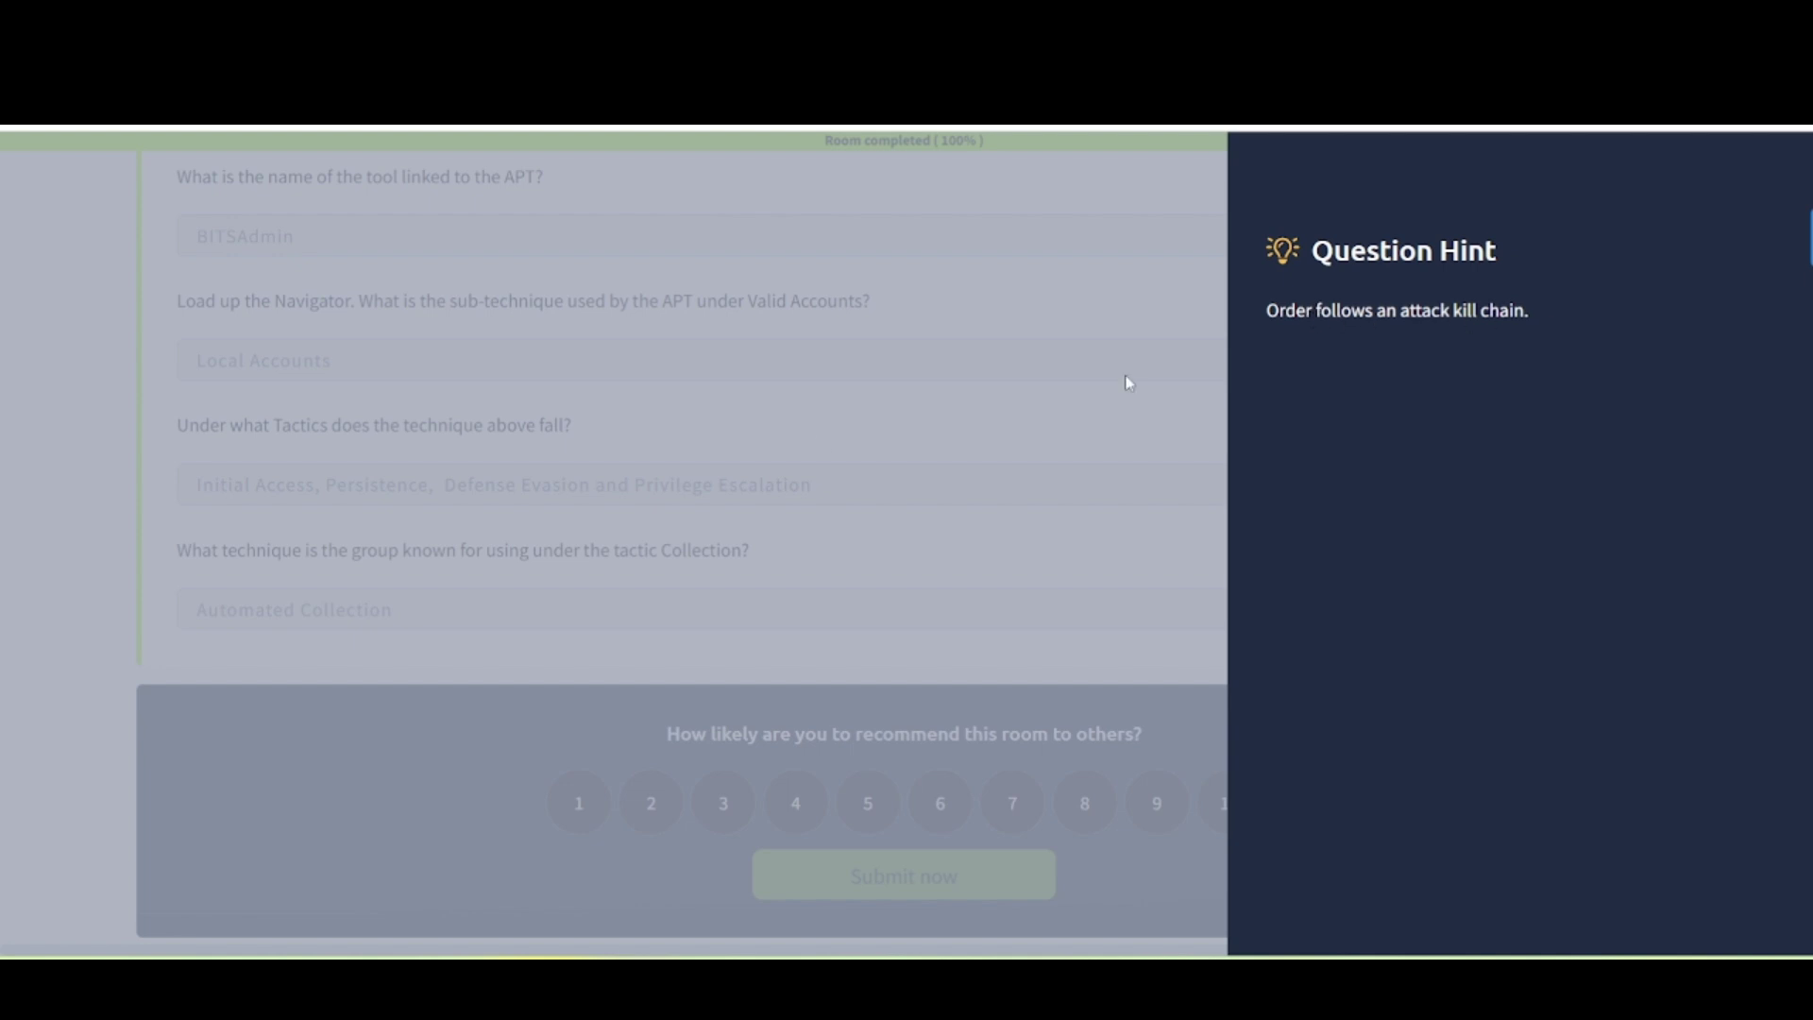
click(880, 440)
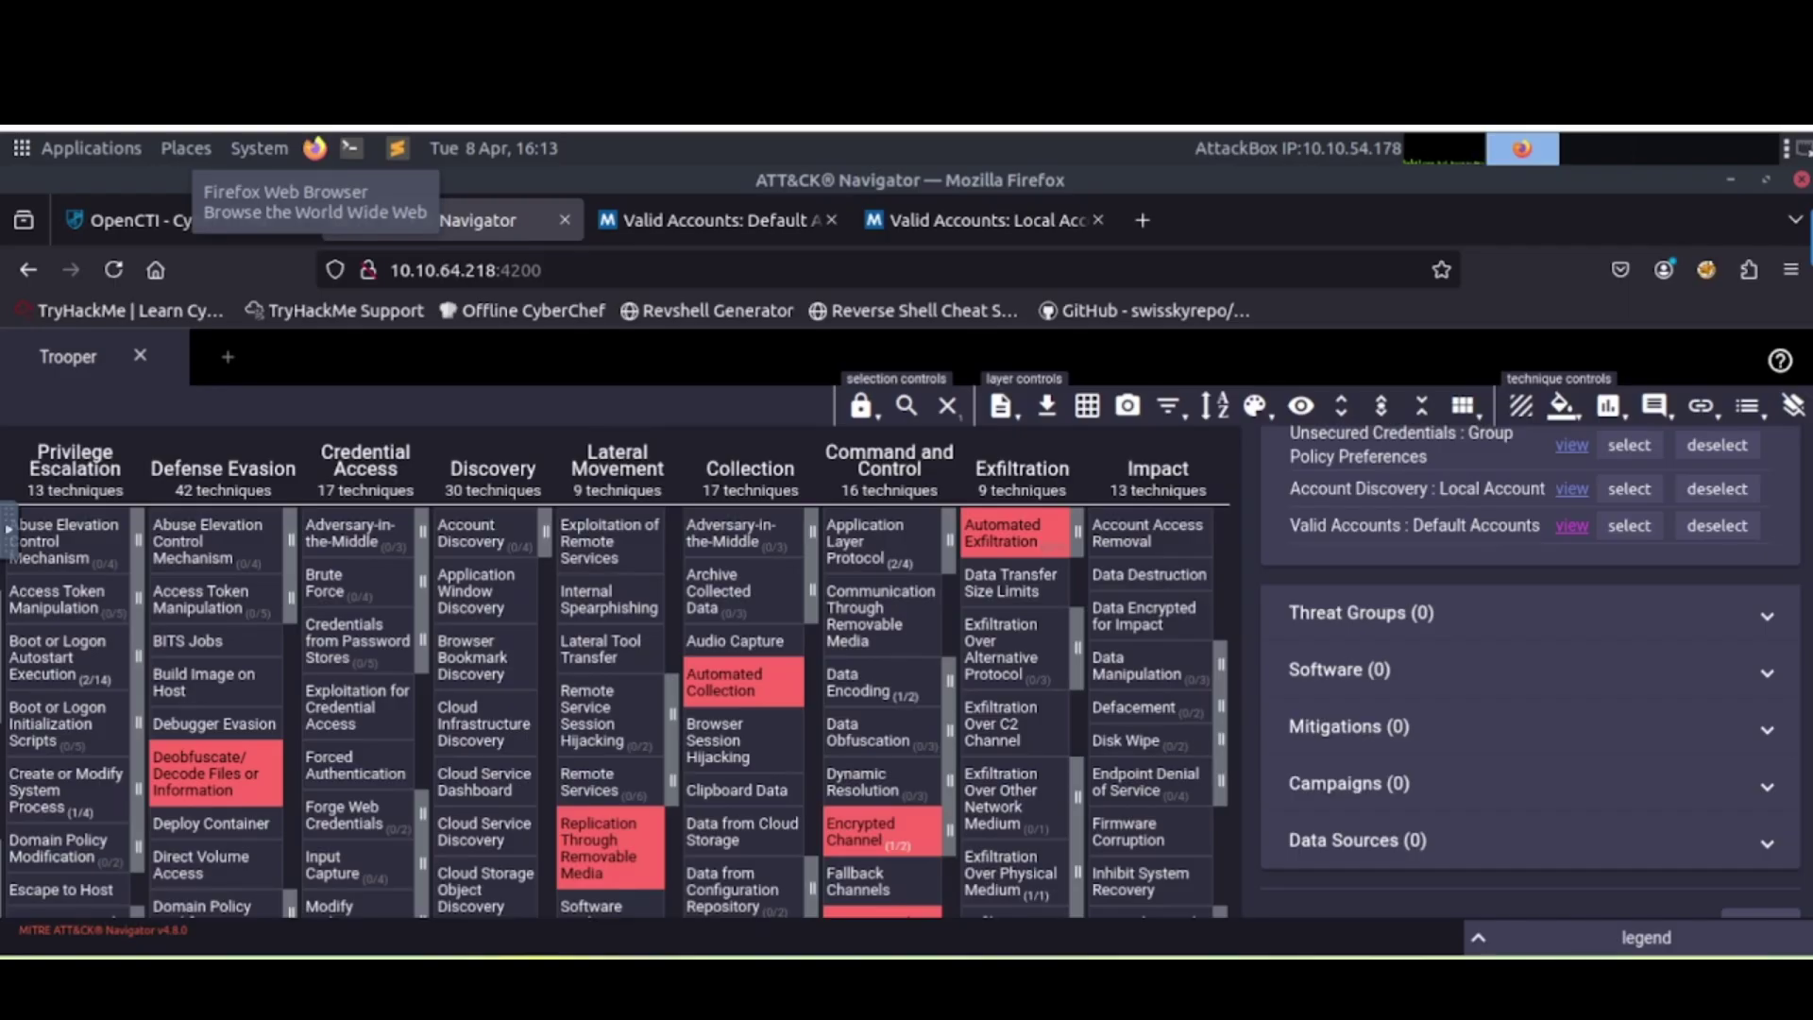
Step: Select Automated Collection and expand Valid Accounts in the Trooper layer matrix
click(743, 682)
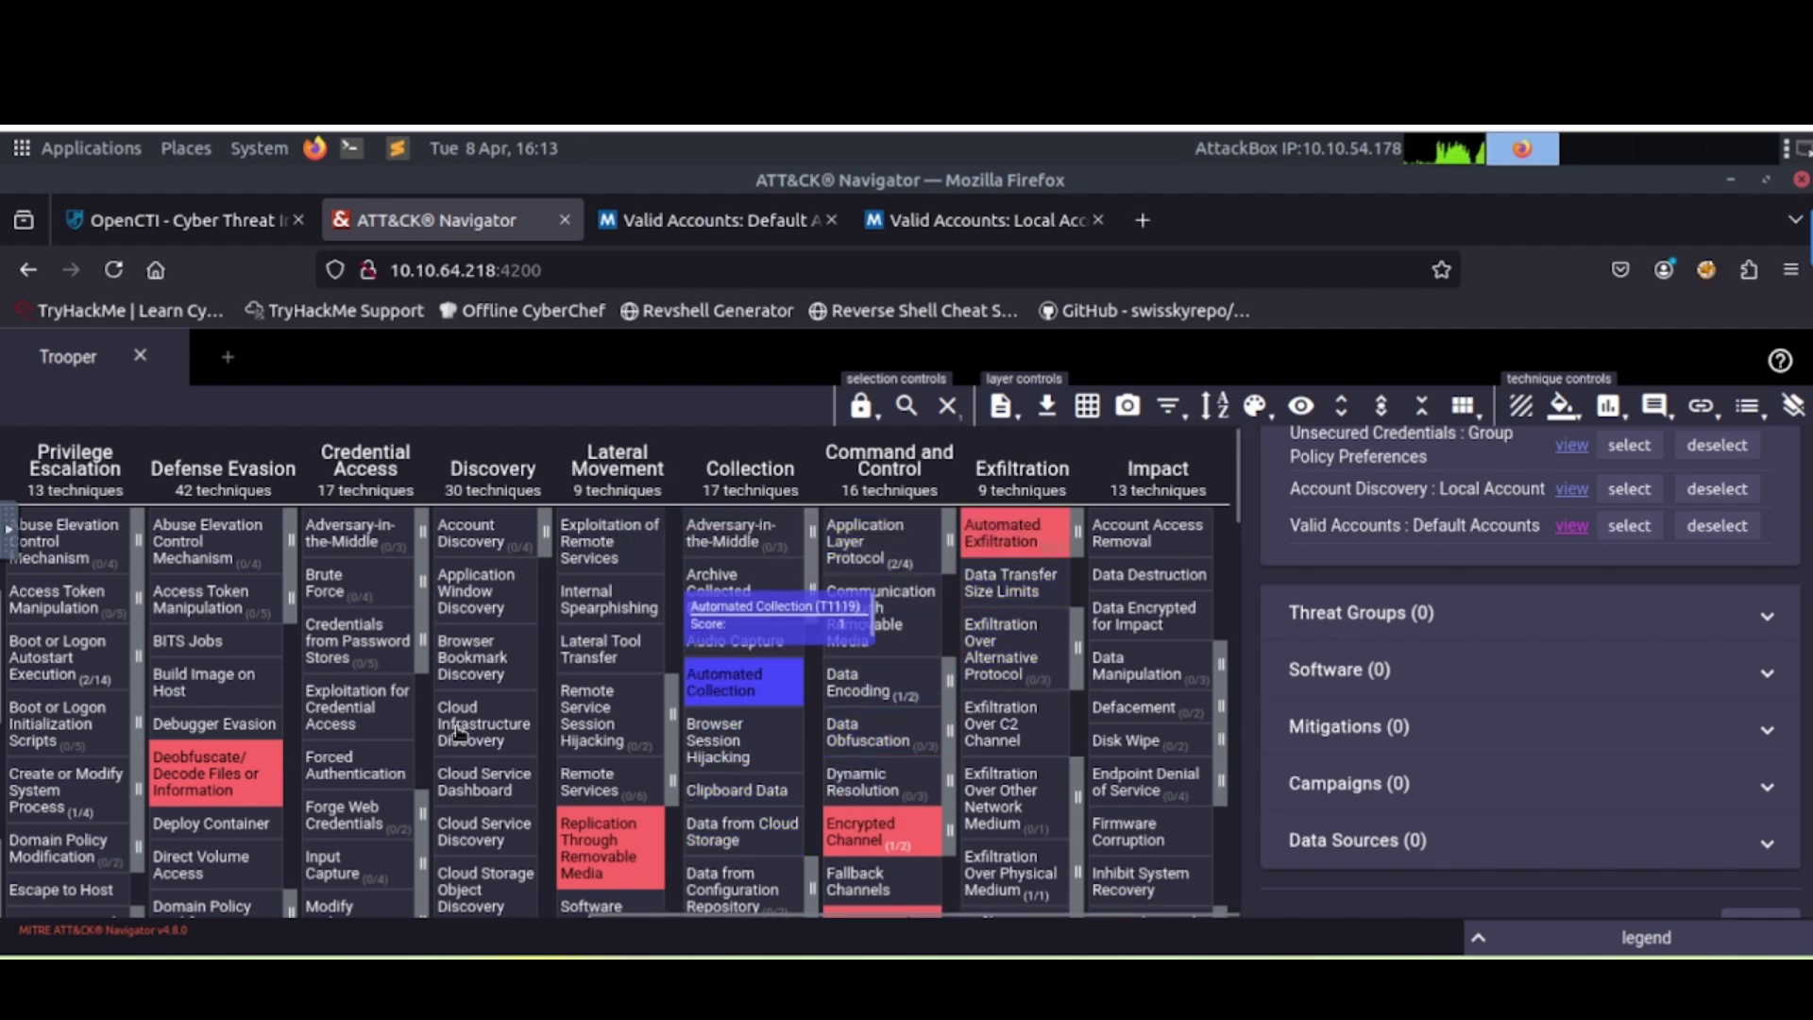
scroll(460, 728, down, 3)
scroll(460, 732, down, 2)
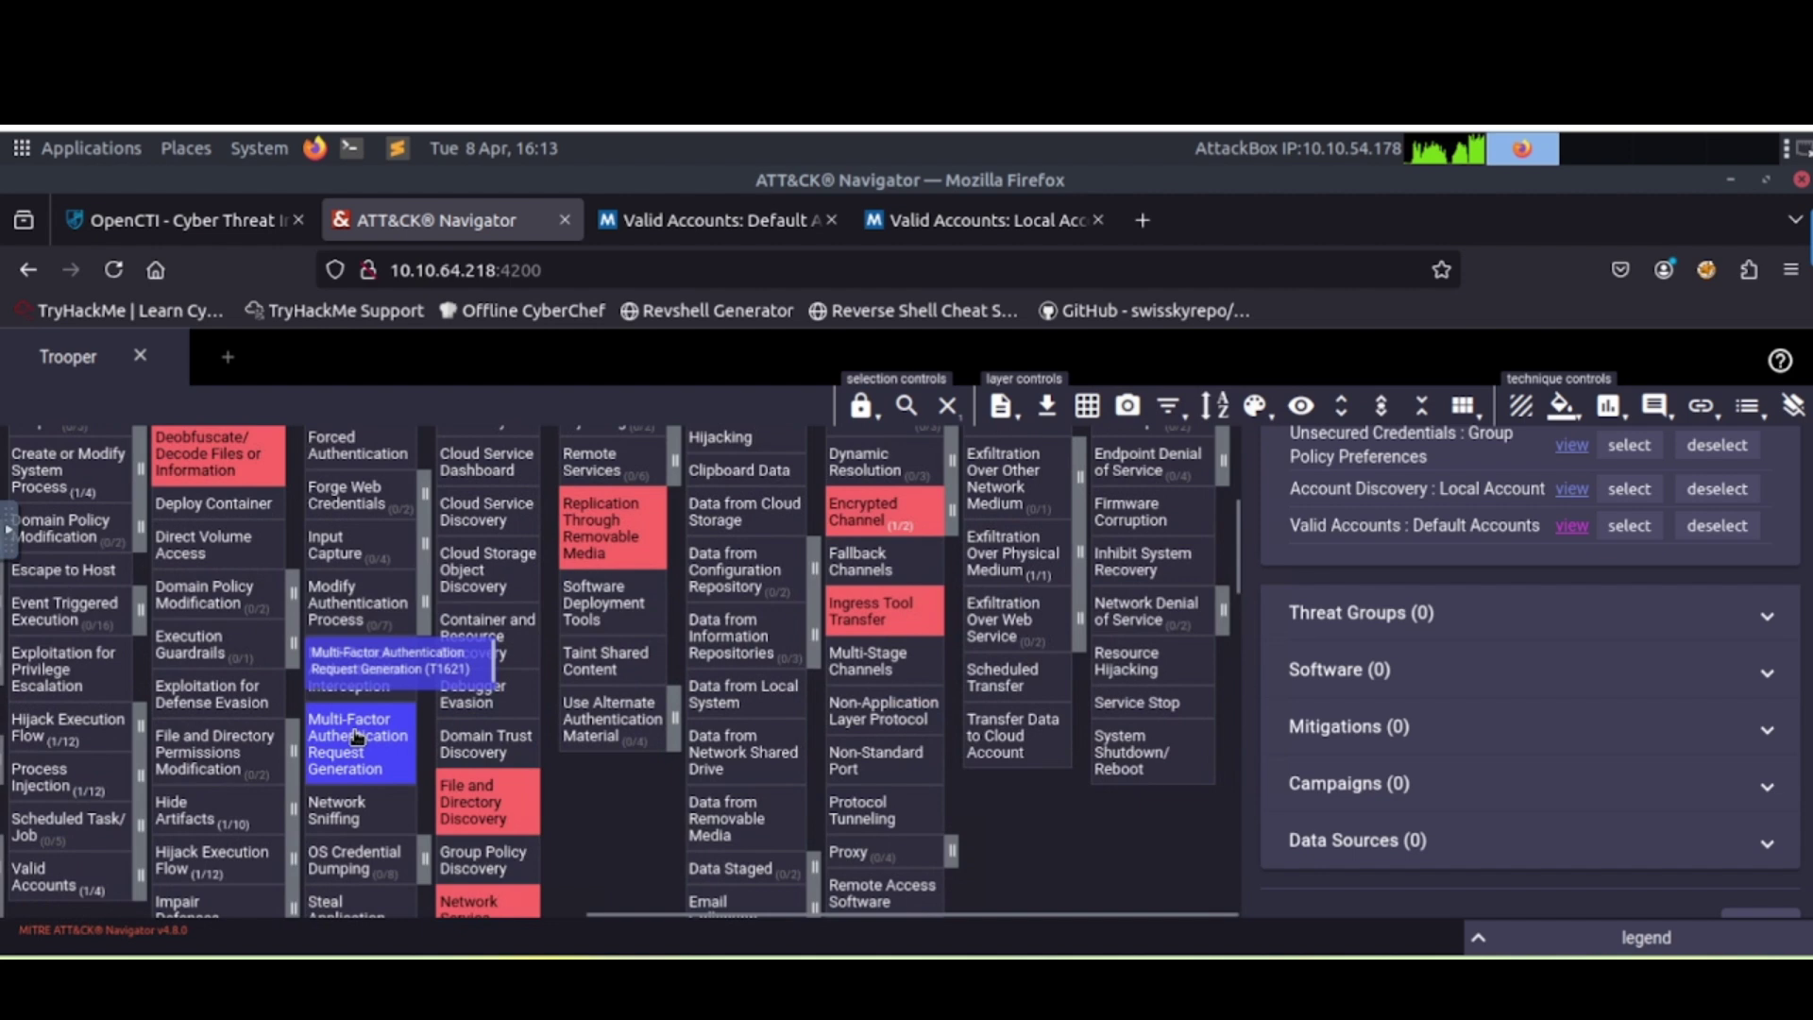
scroll(362, 747, left, 1)
scroll(362, 746, left, 1)
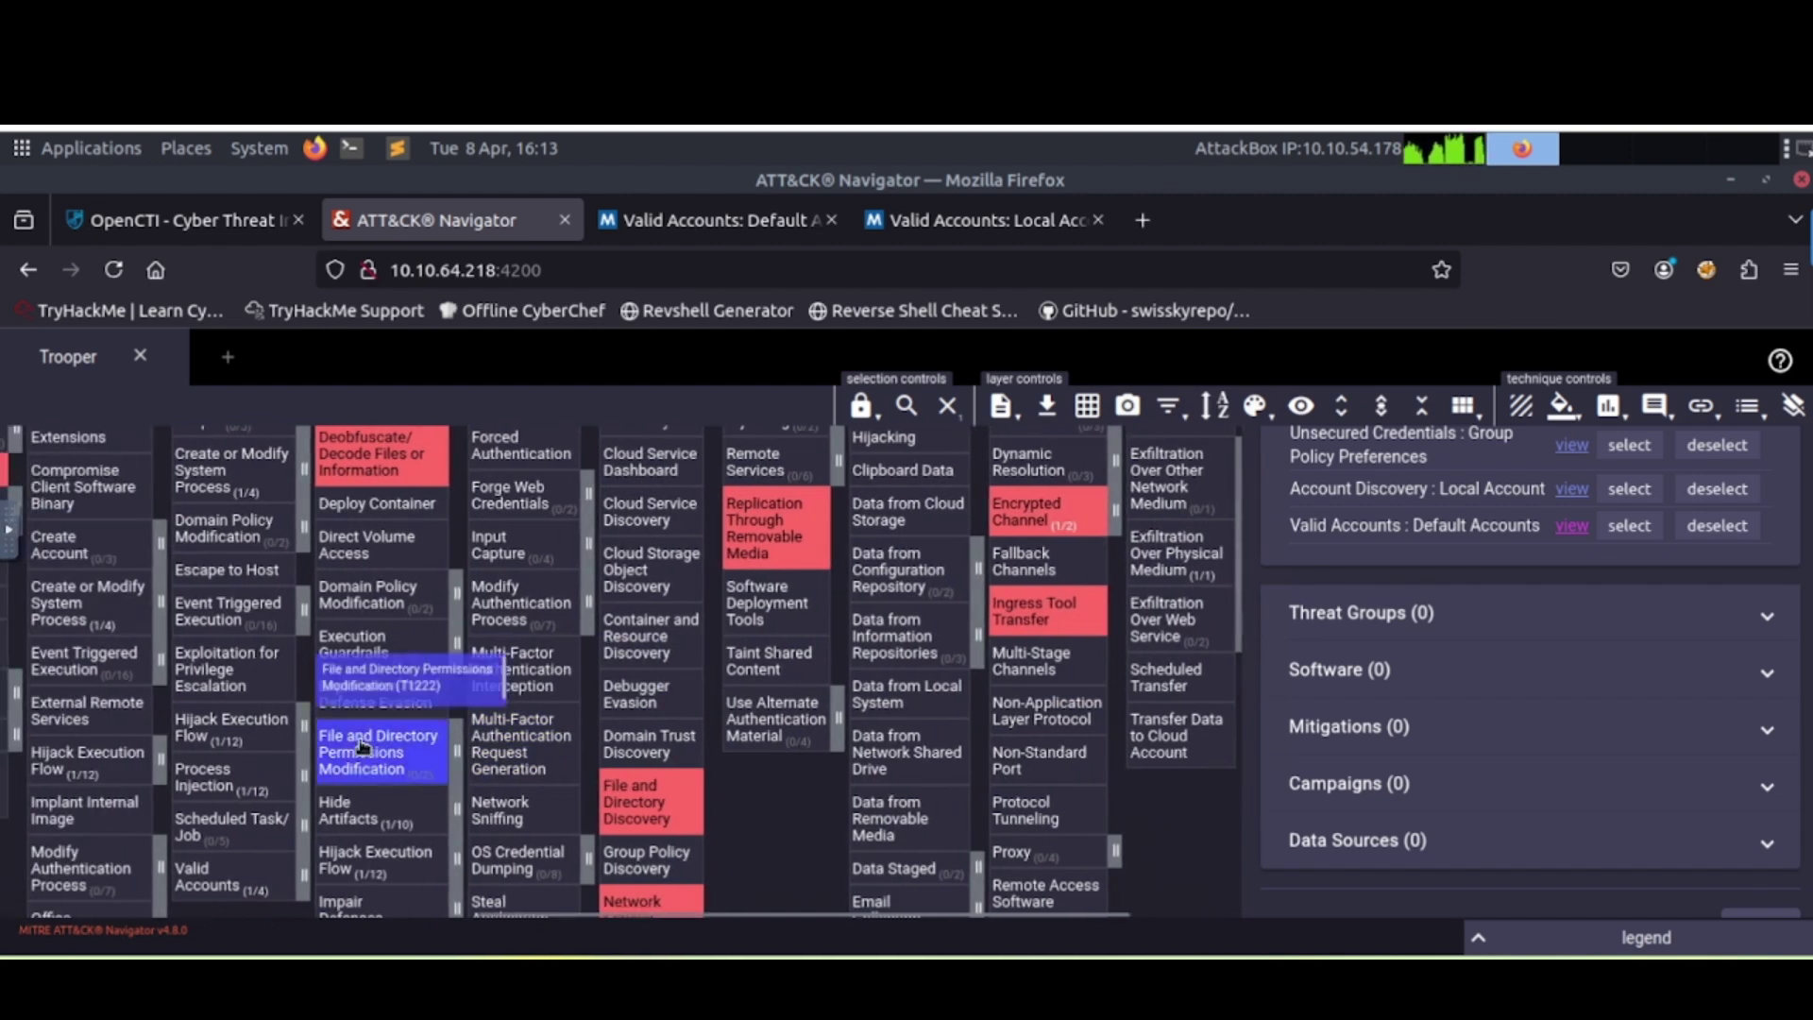
scroll(362, 747, down, 5)
scroll(362, 746, up, 10)
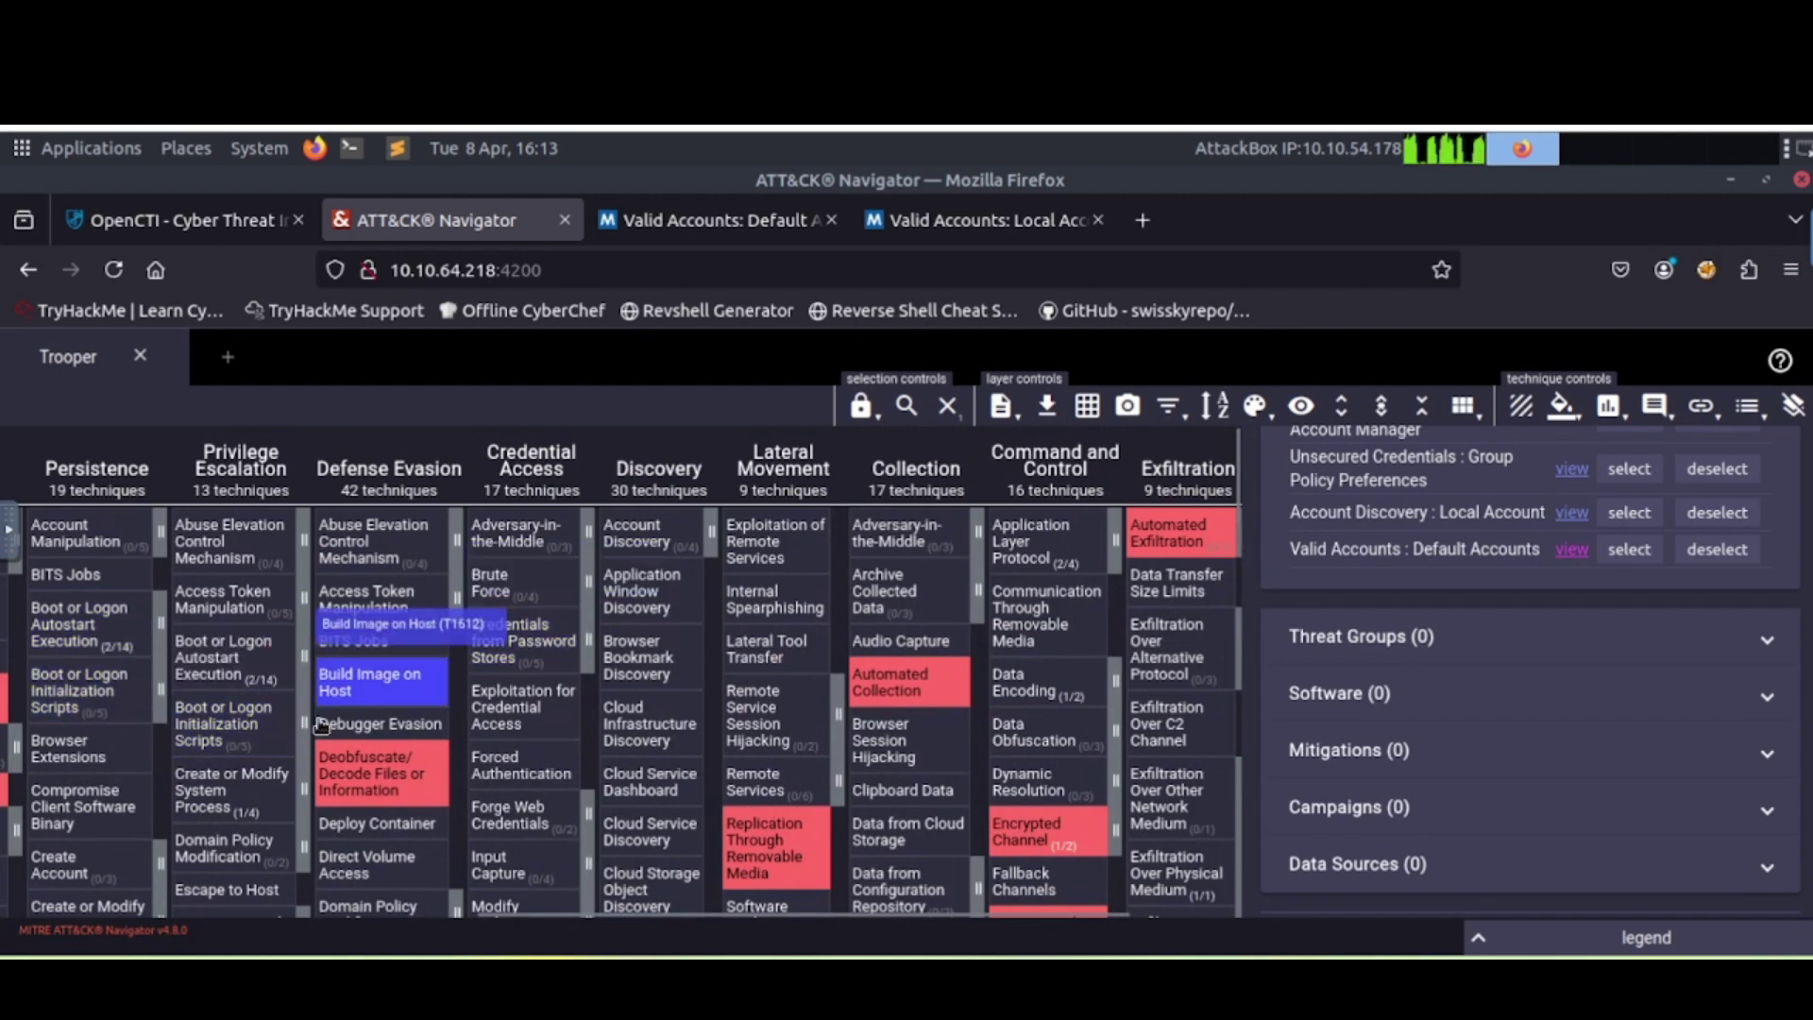
scroll(321, 726, down, 4)
scroll(219, 866, down, 8)
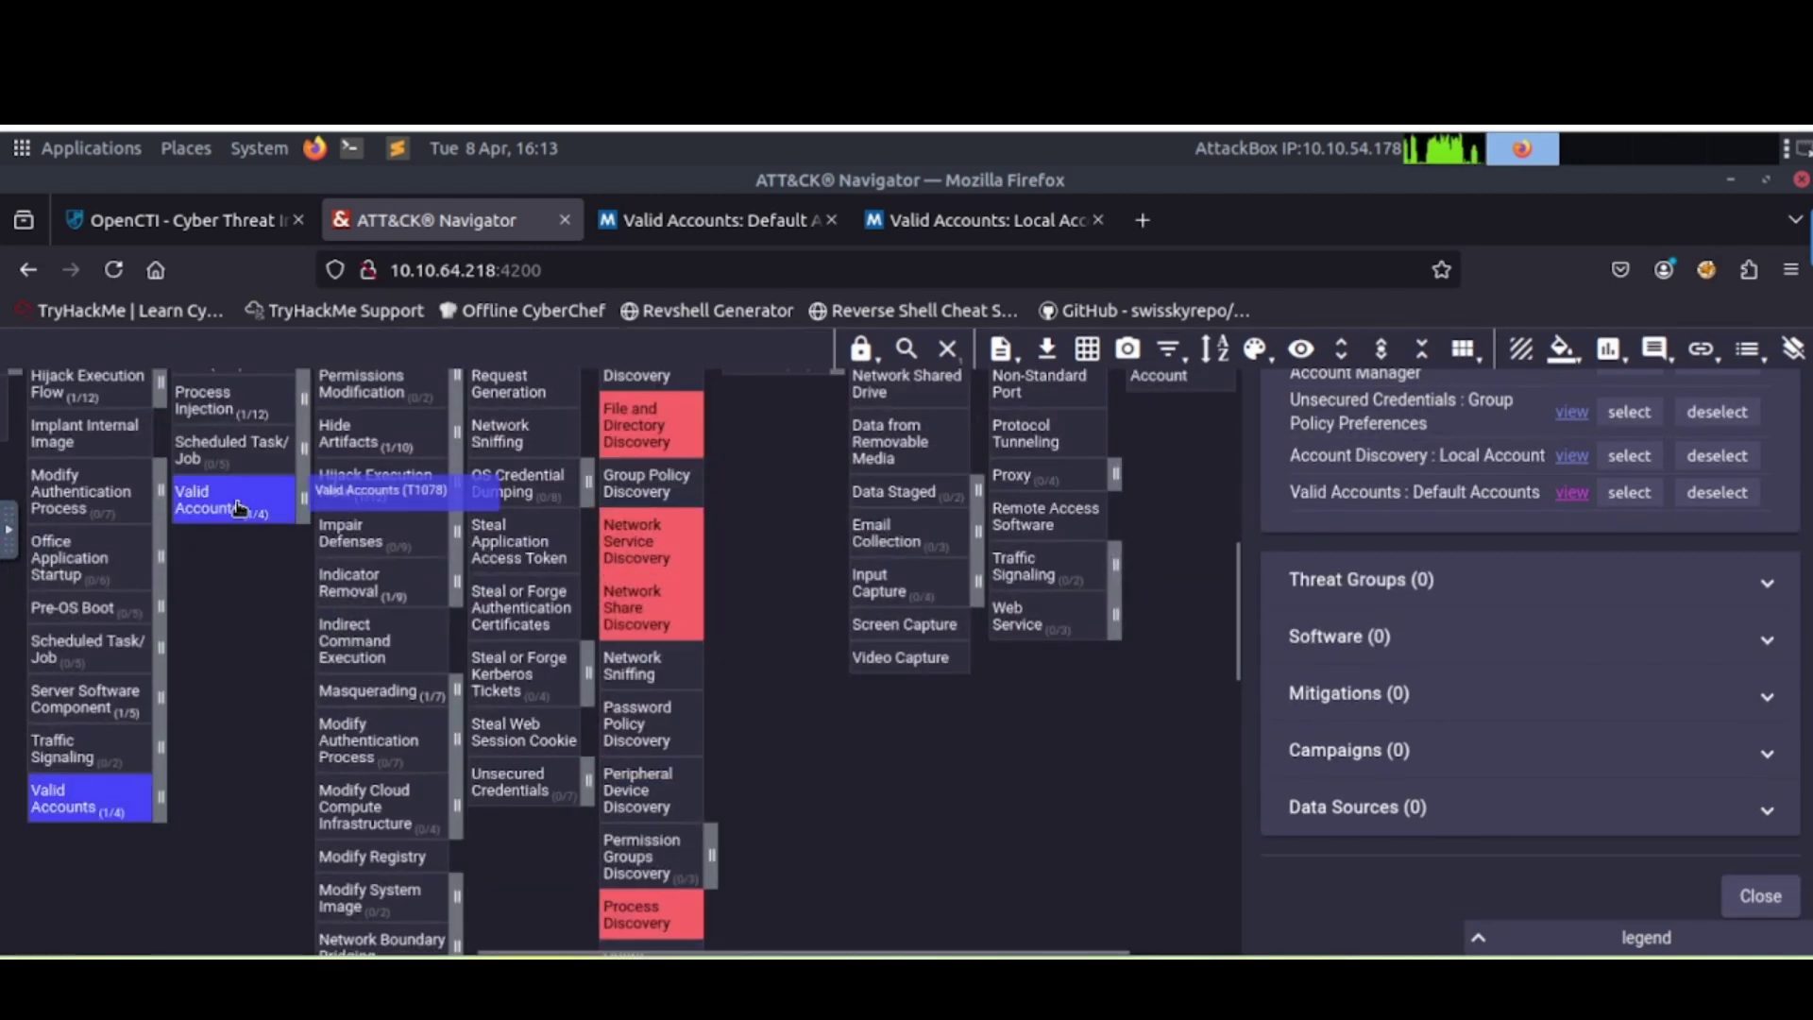
click(303, 500)
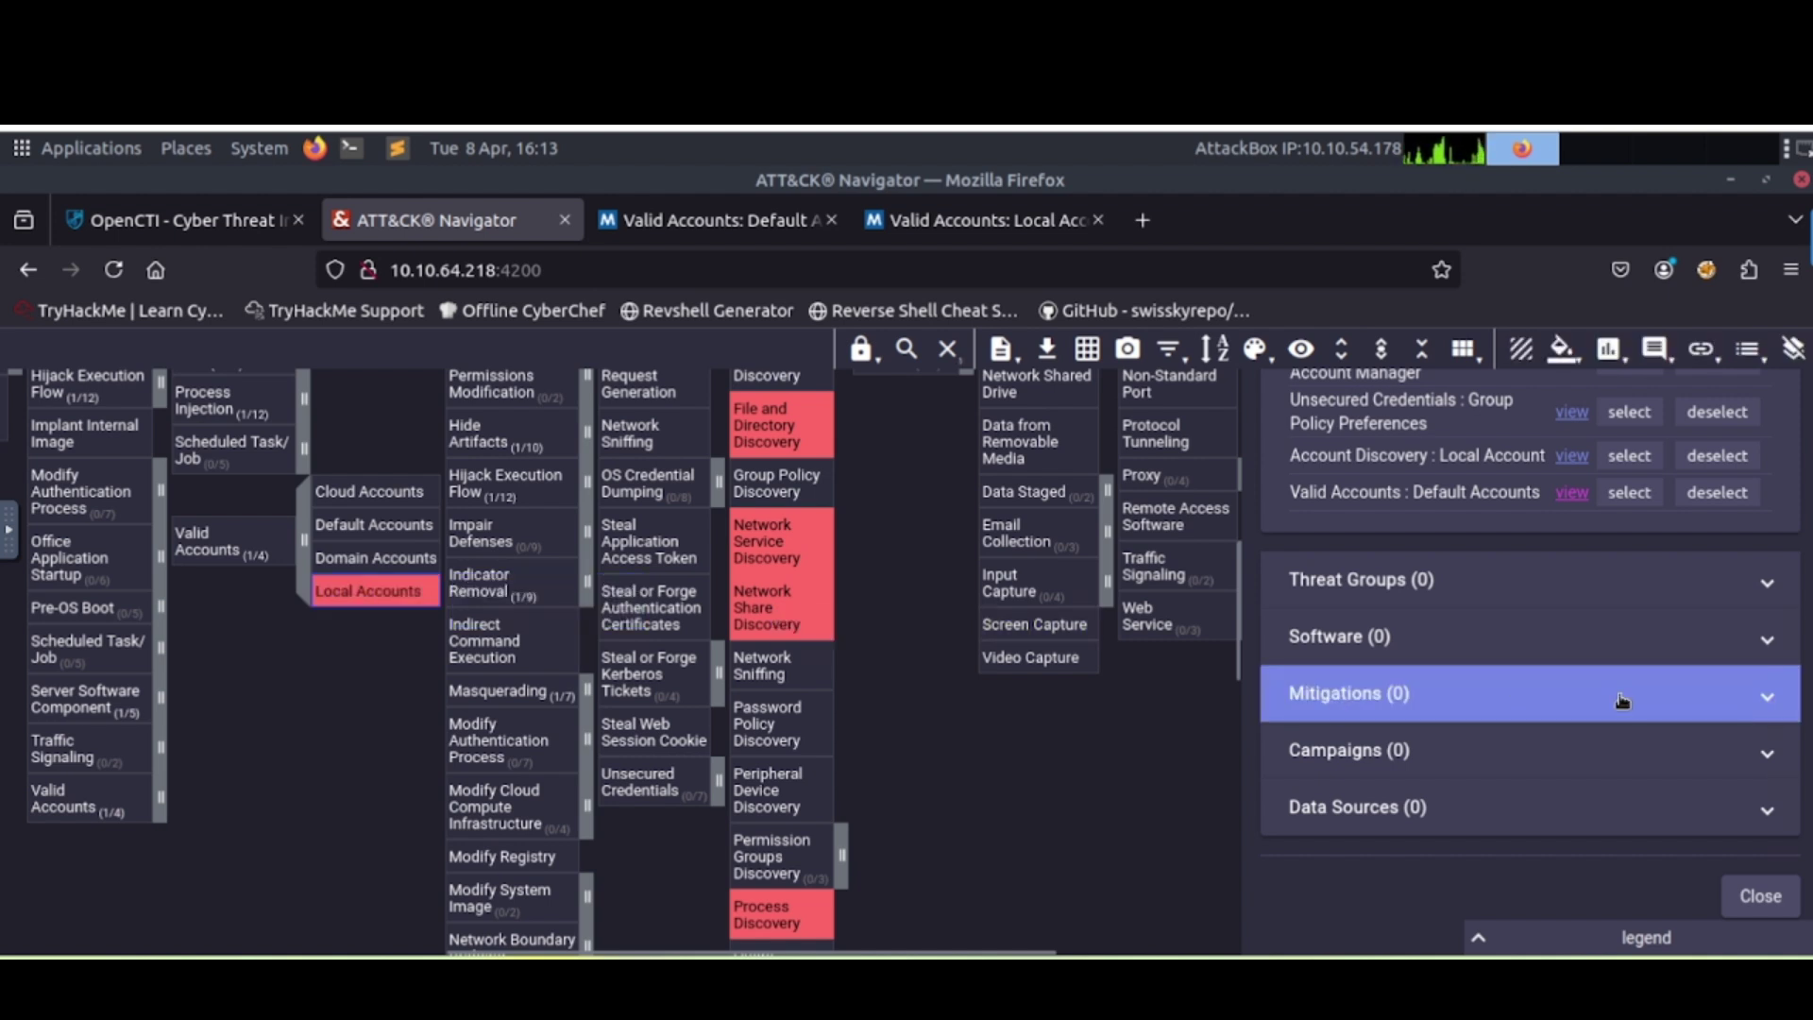
Step: Open the MITRE ATT&CK reference page for Valid Accounts: Default Accounts
scroll(1622, 700, up, 2)
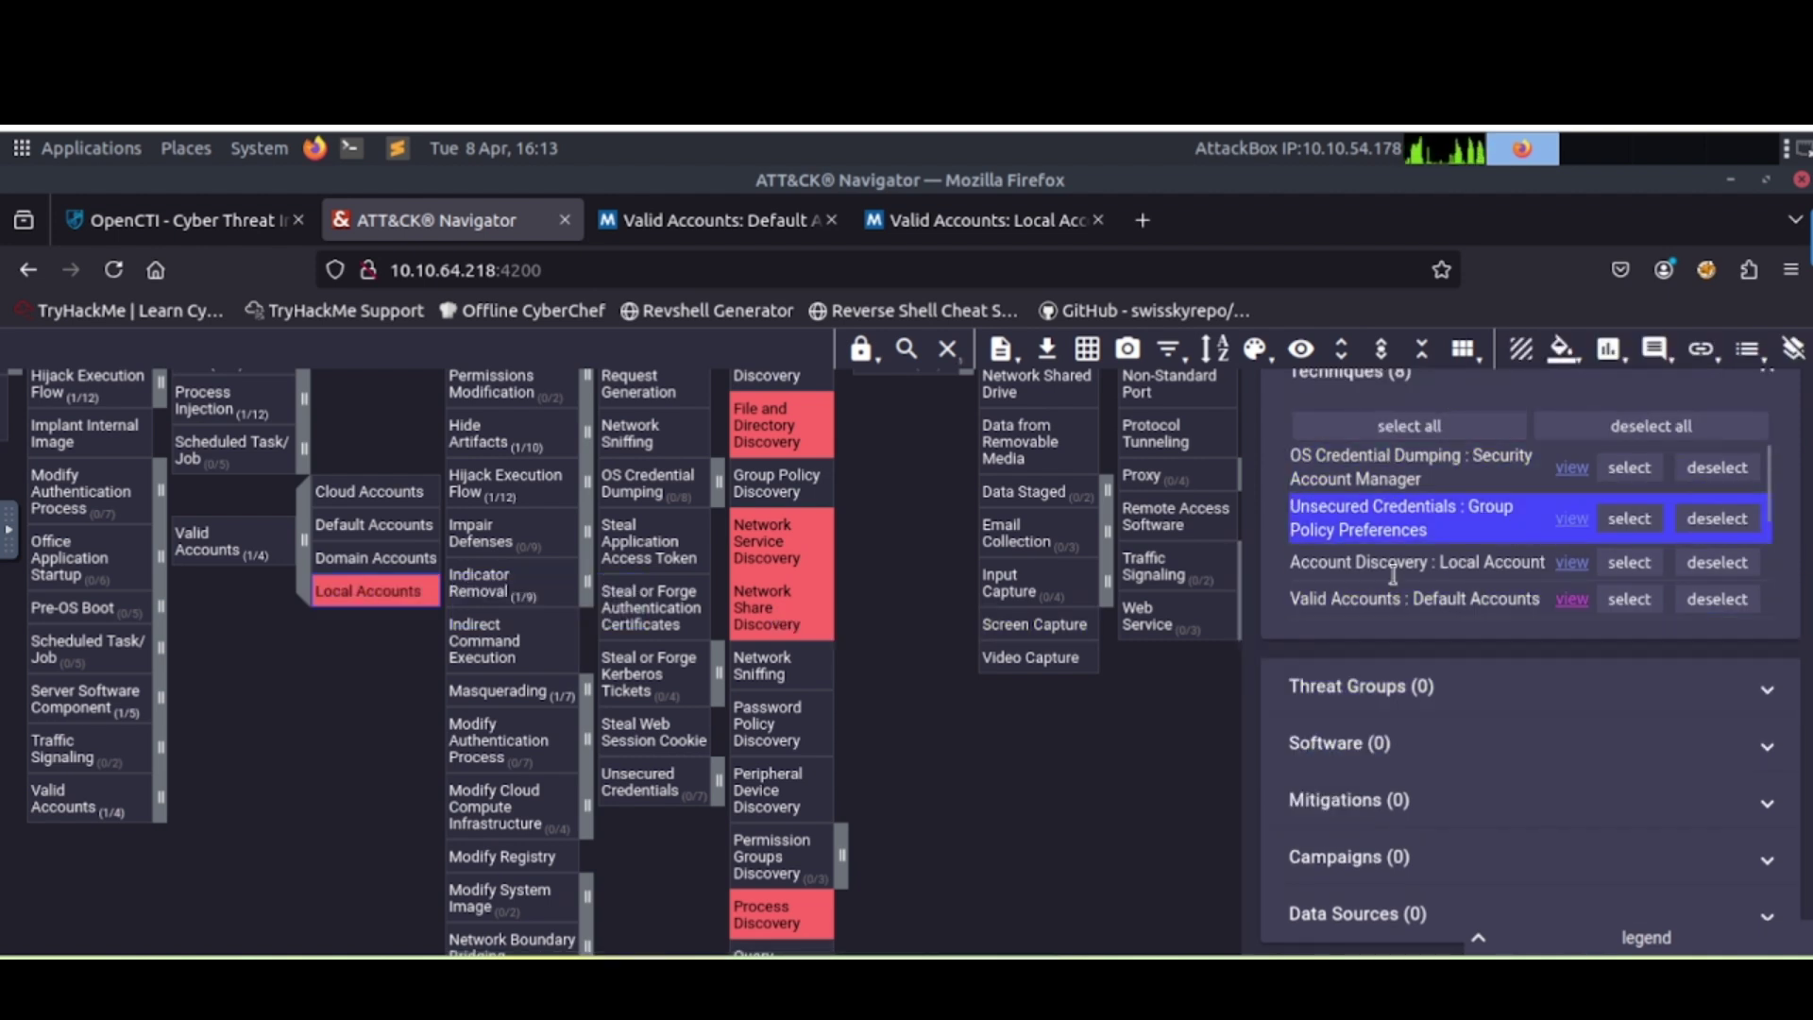
scroll(1393, 604, up, 5)
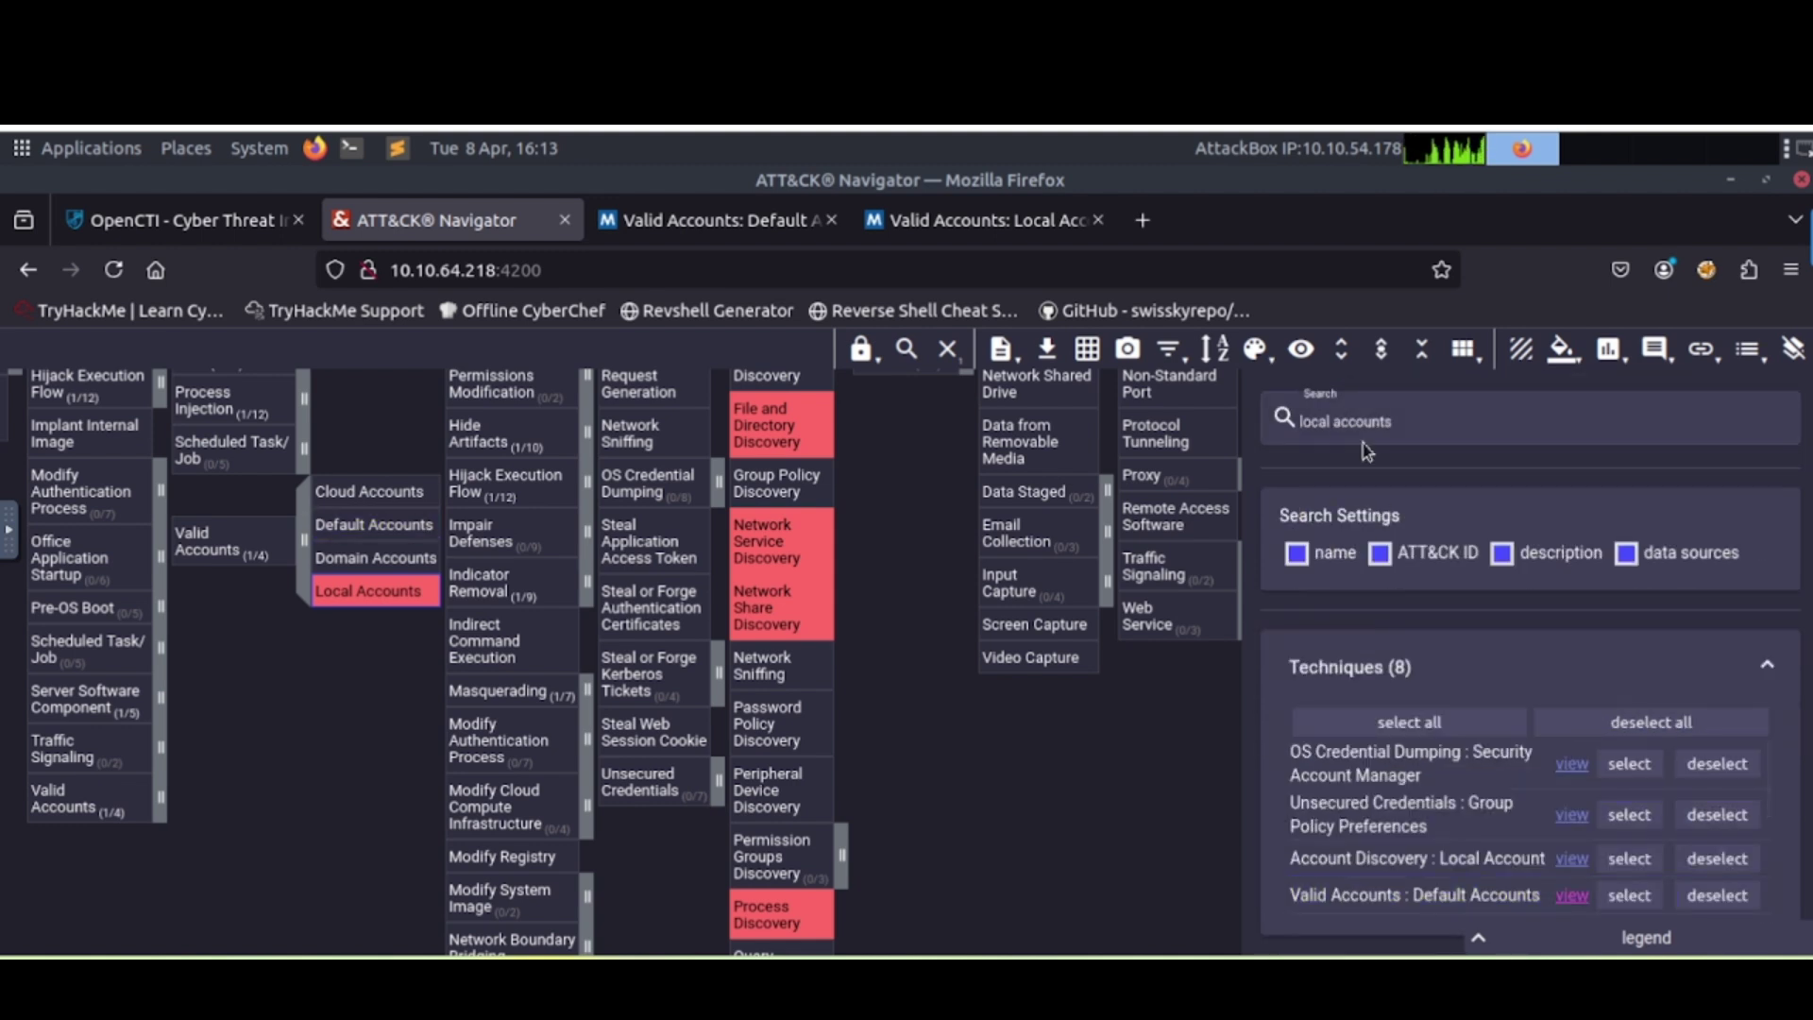
scroll(1429, 671, down, 2)
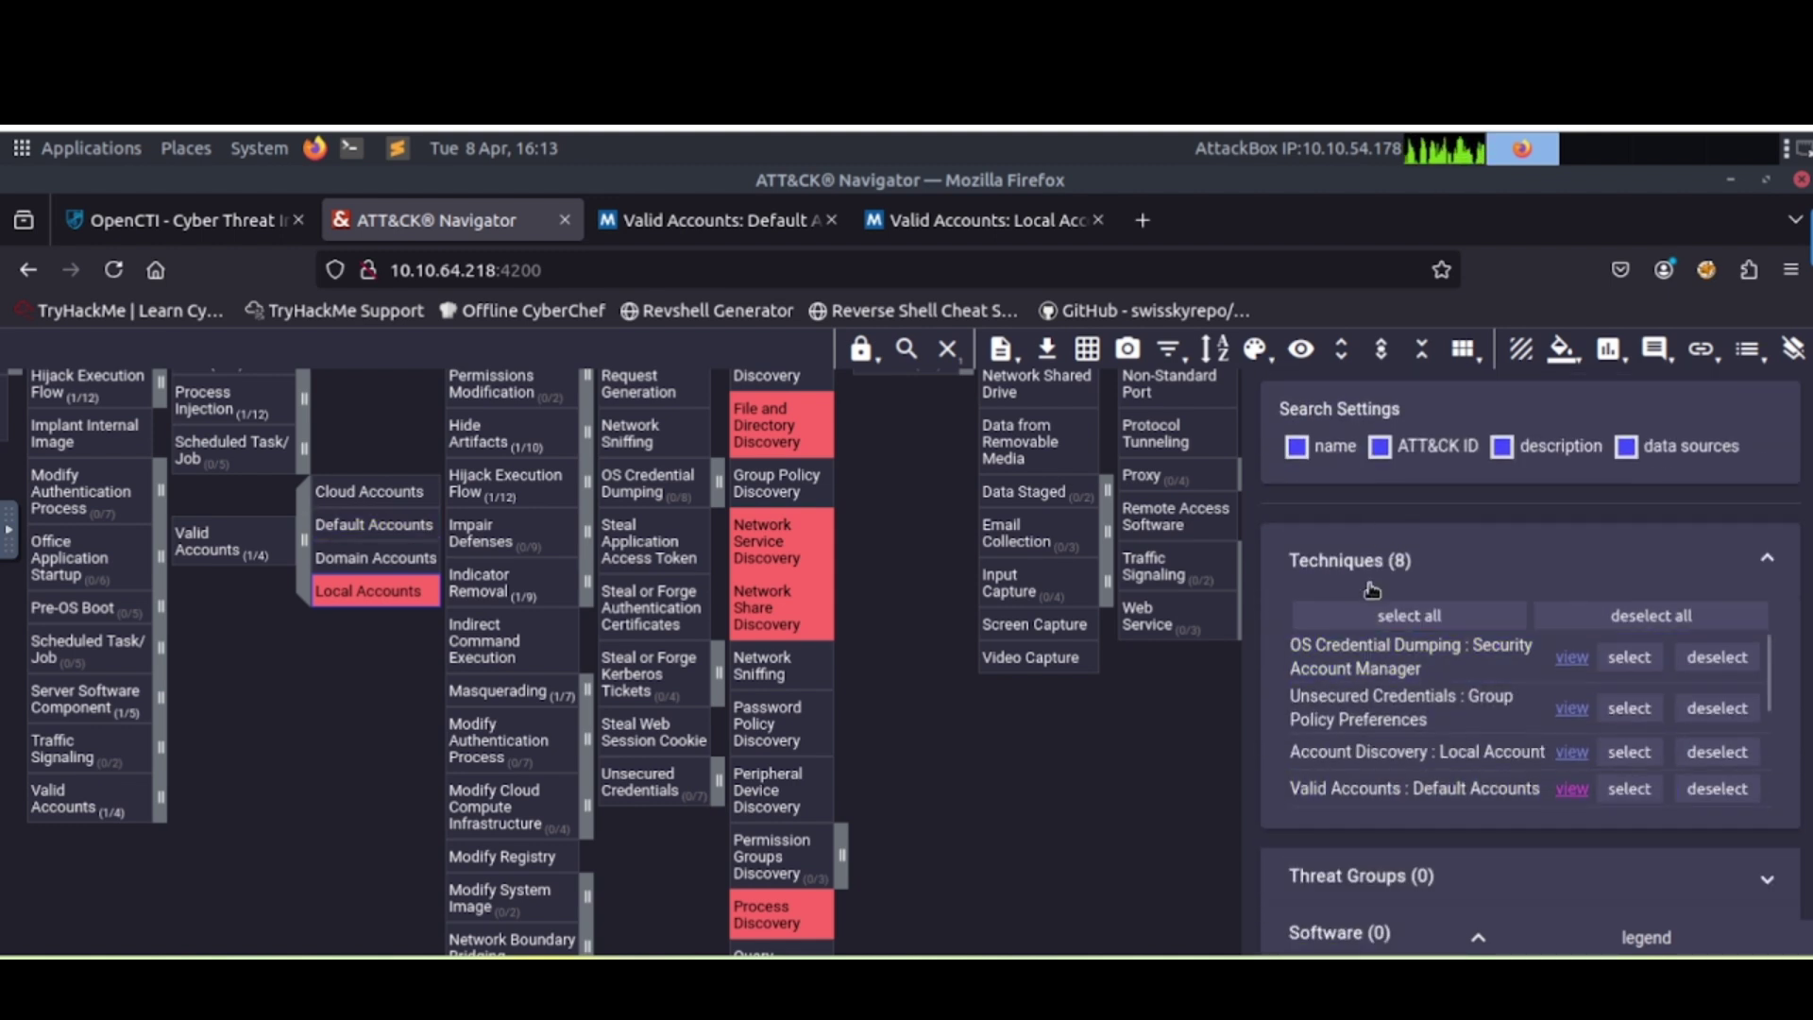
click(1573, 790)
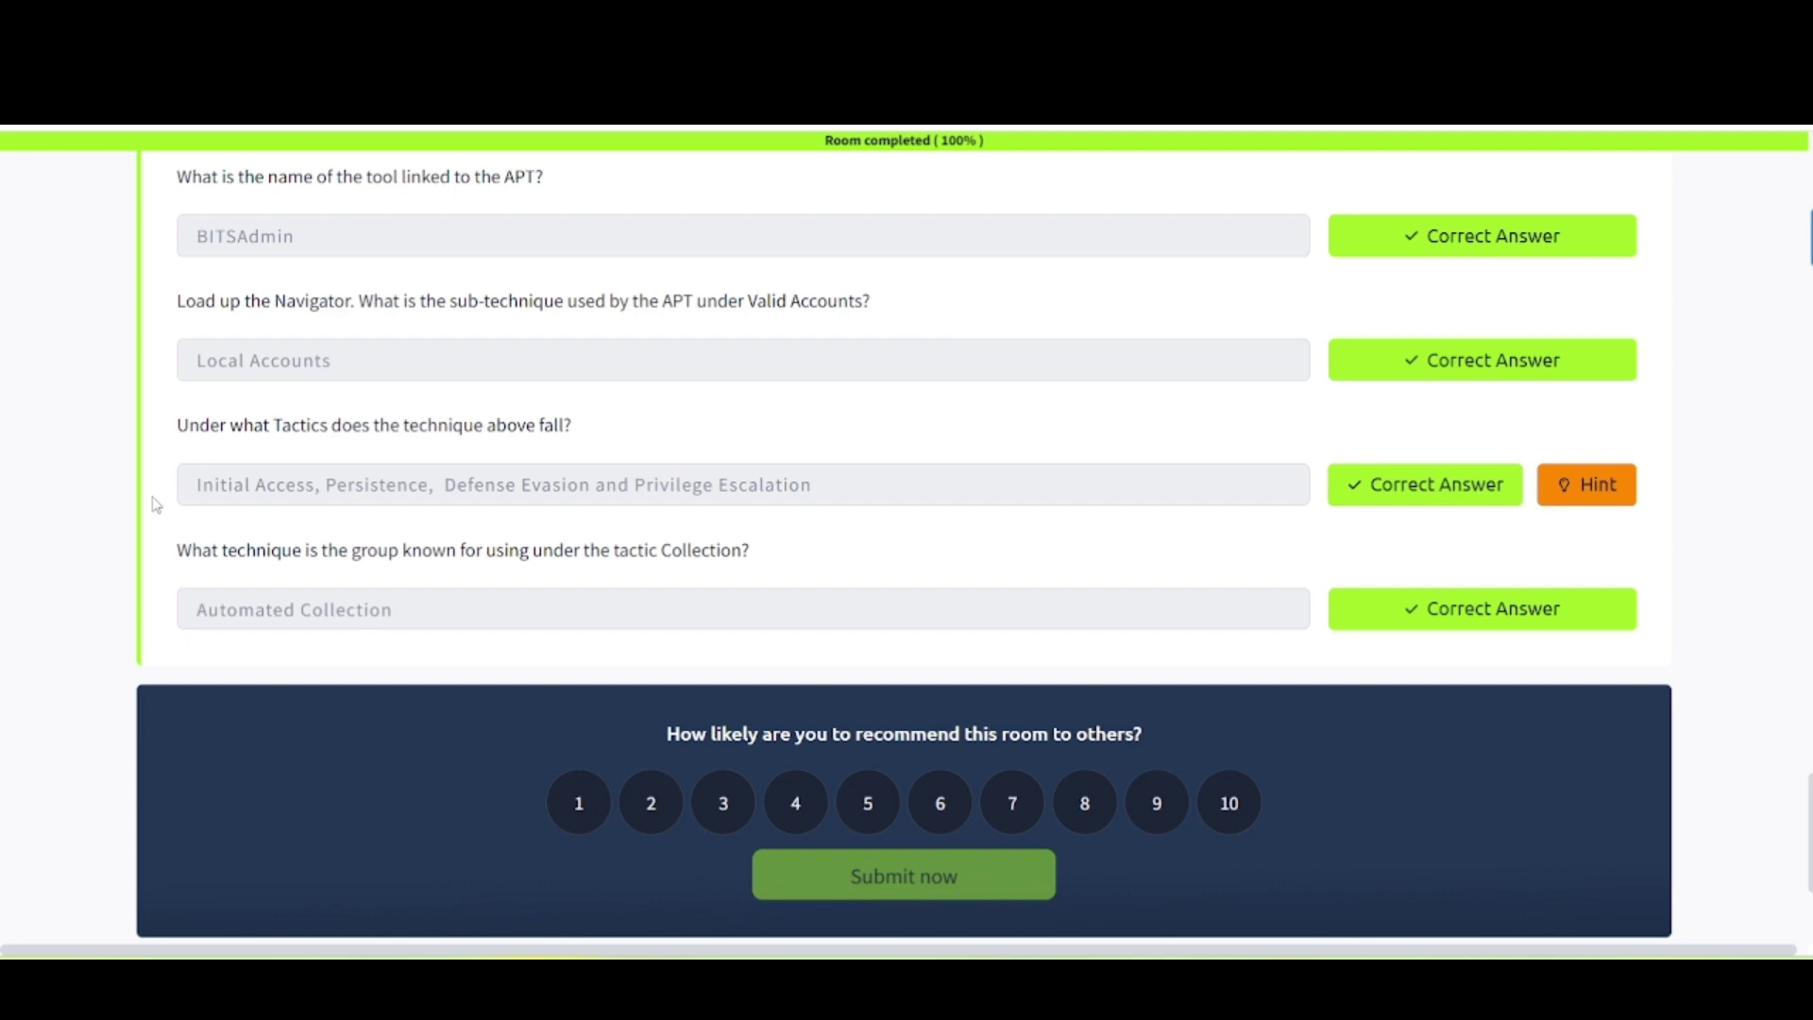
scroll(156, 505, up, 10)
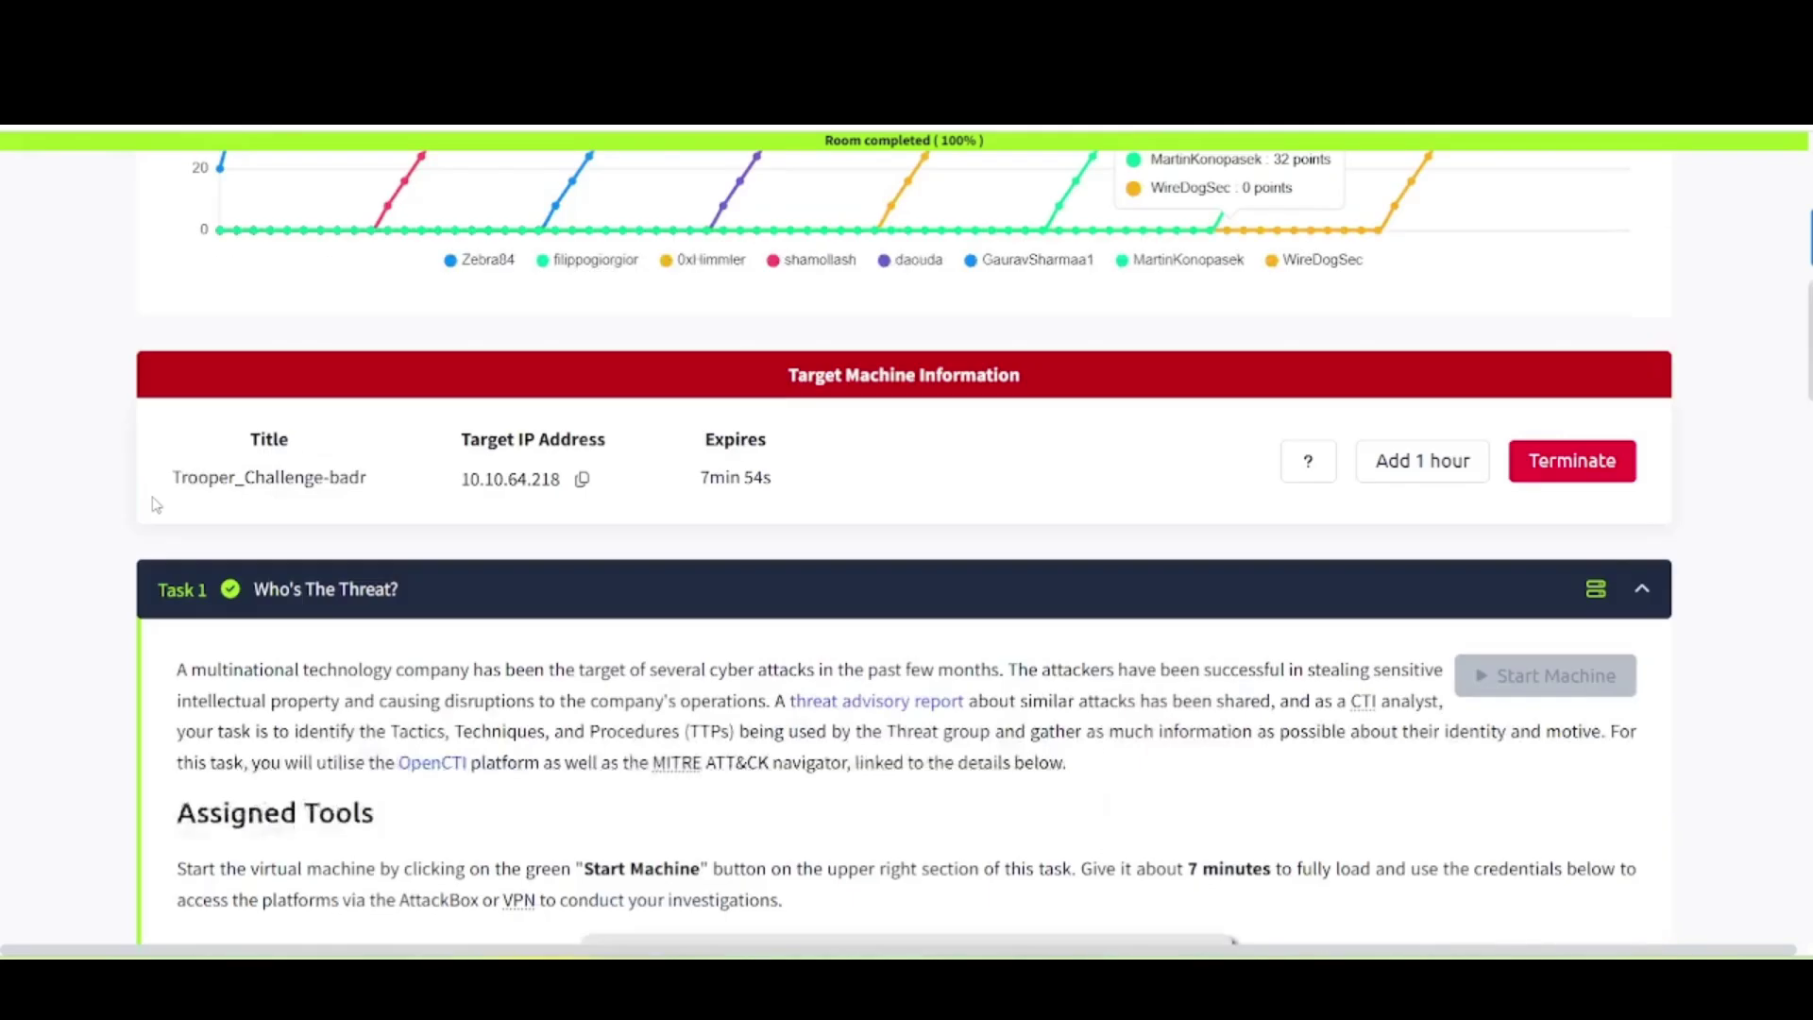
key(F5)
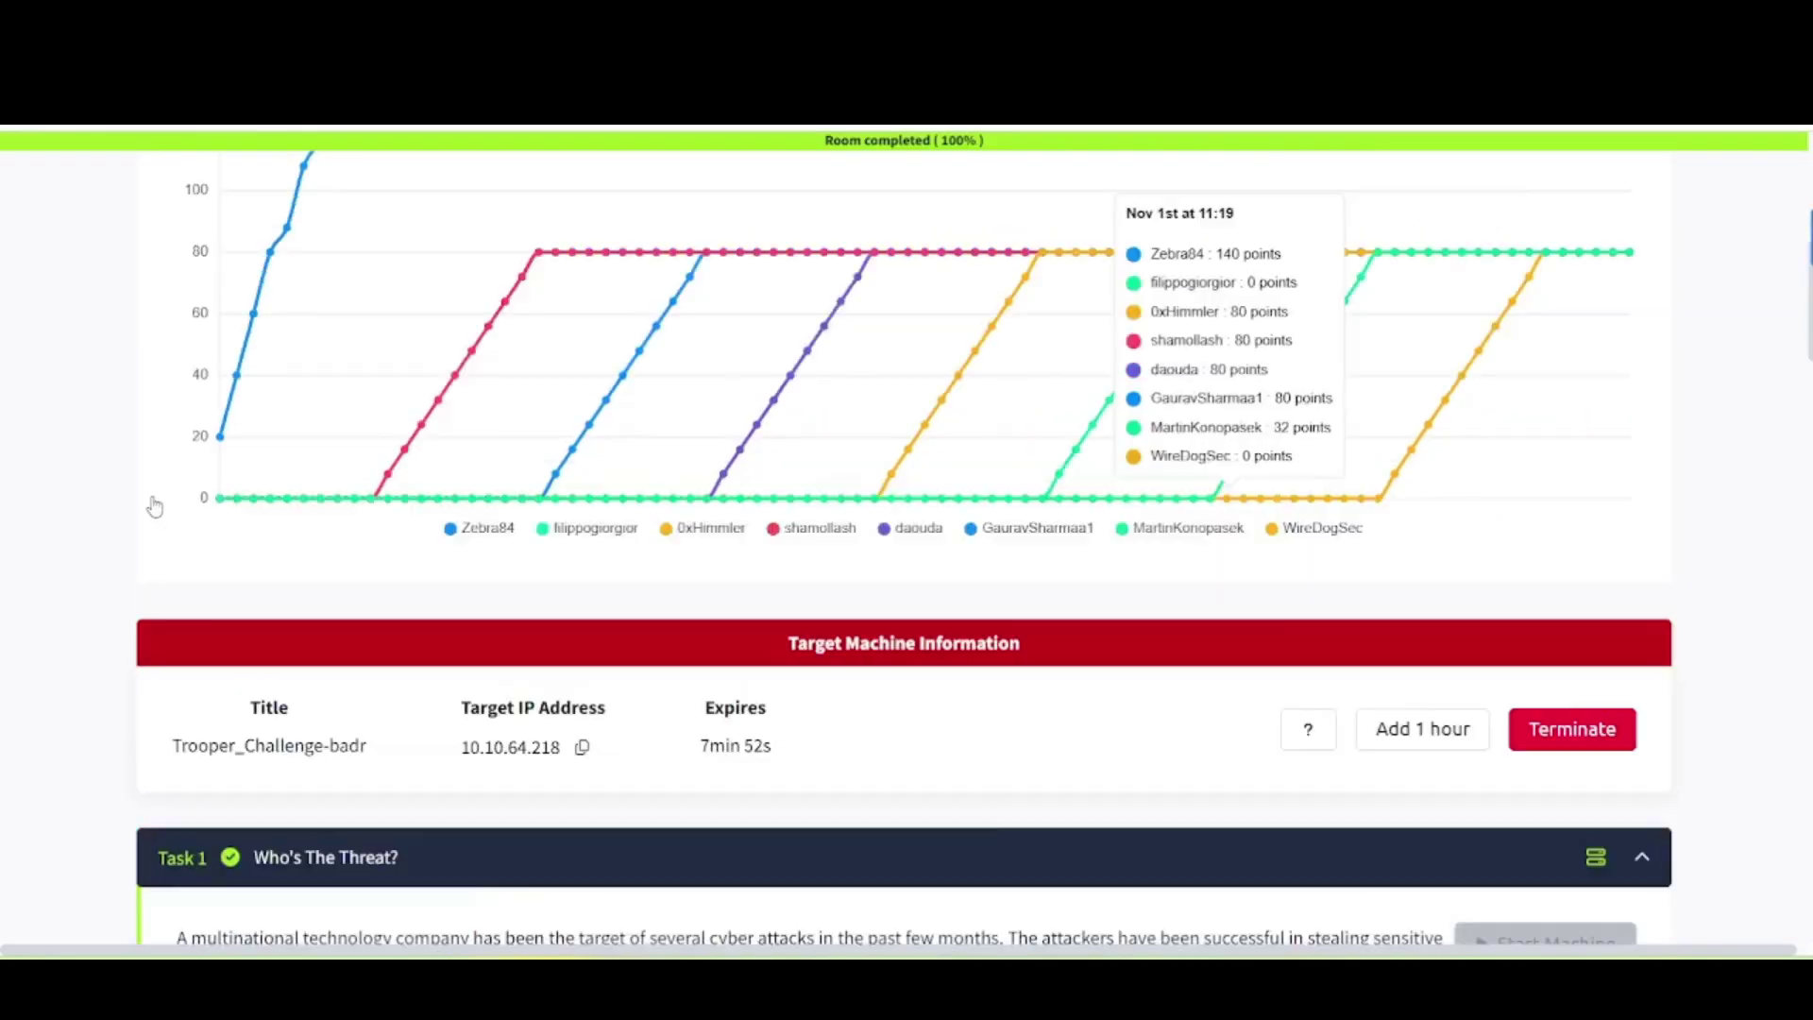
scroll(155, 507, up, 10)
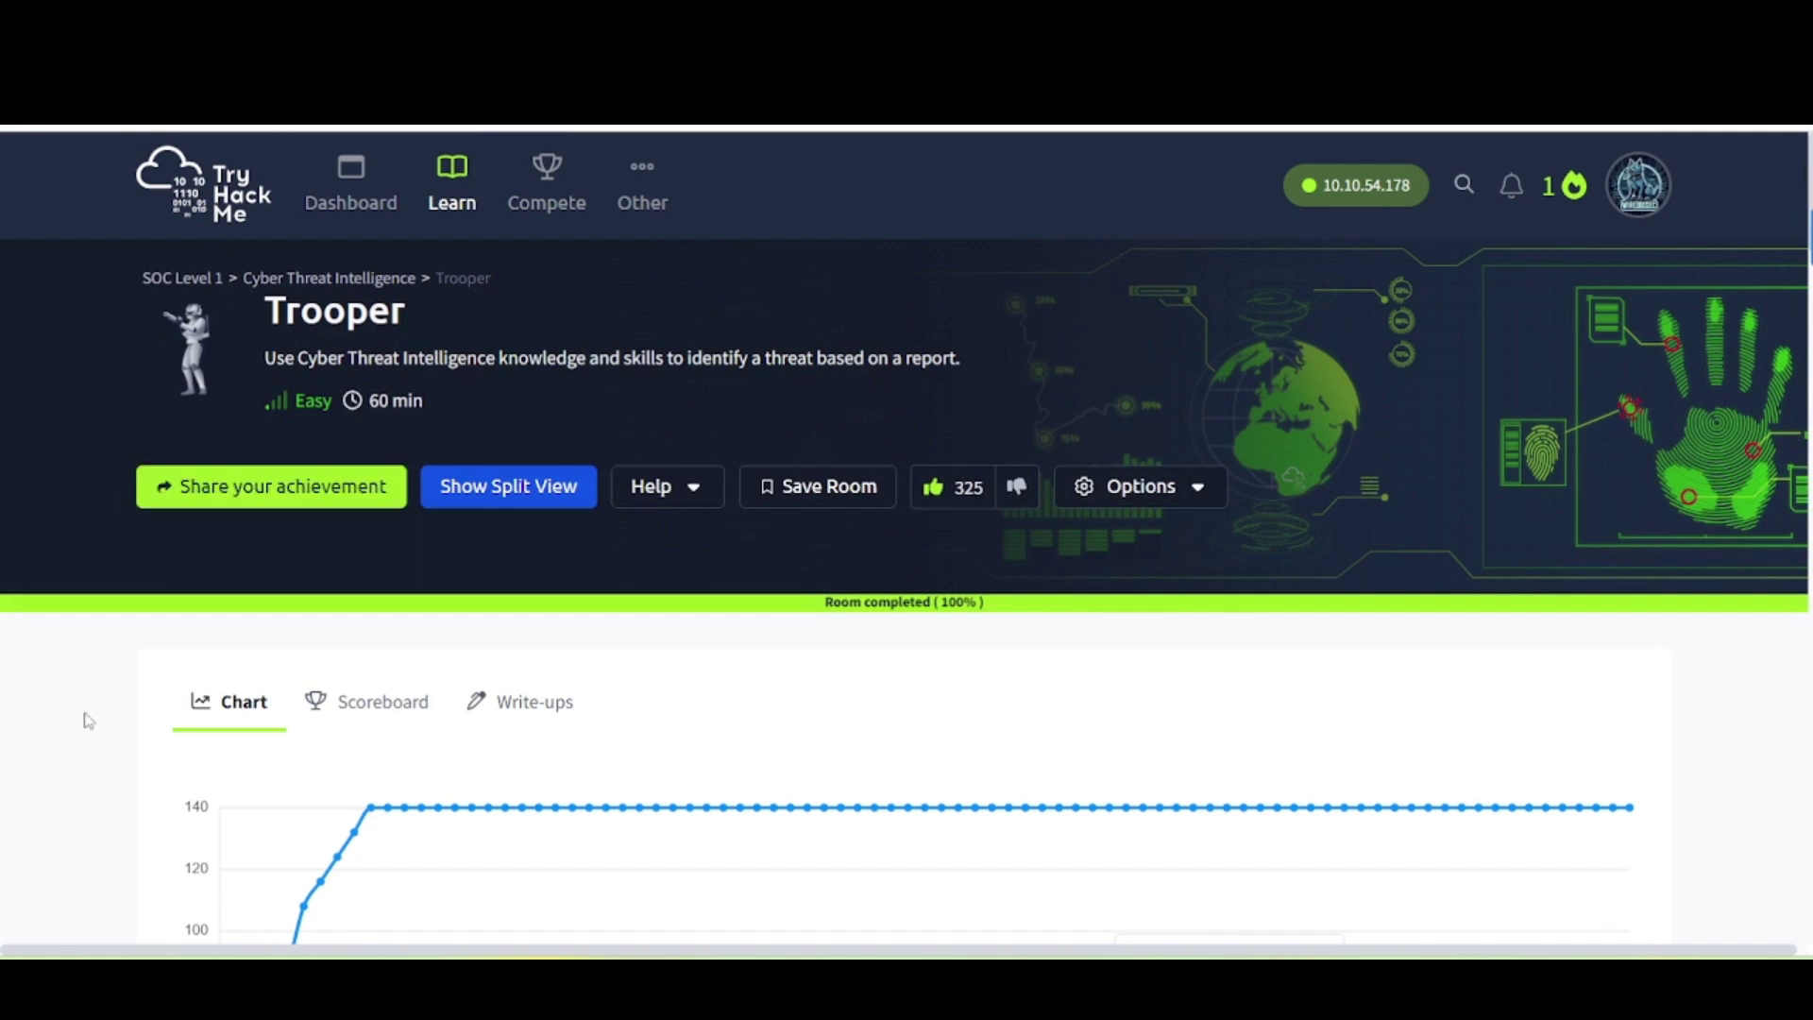
scroll(88, 721, down, 12)
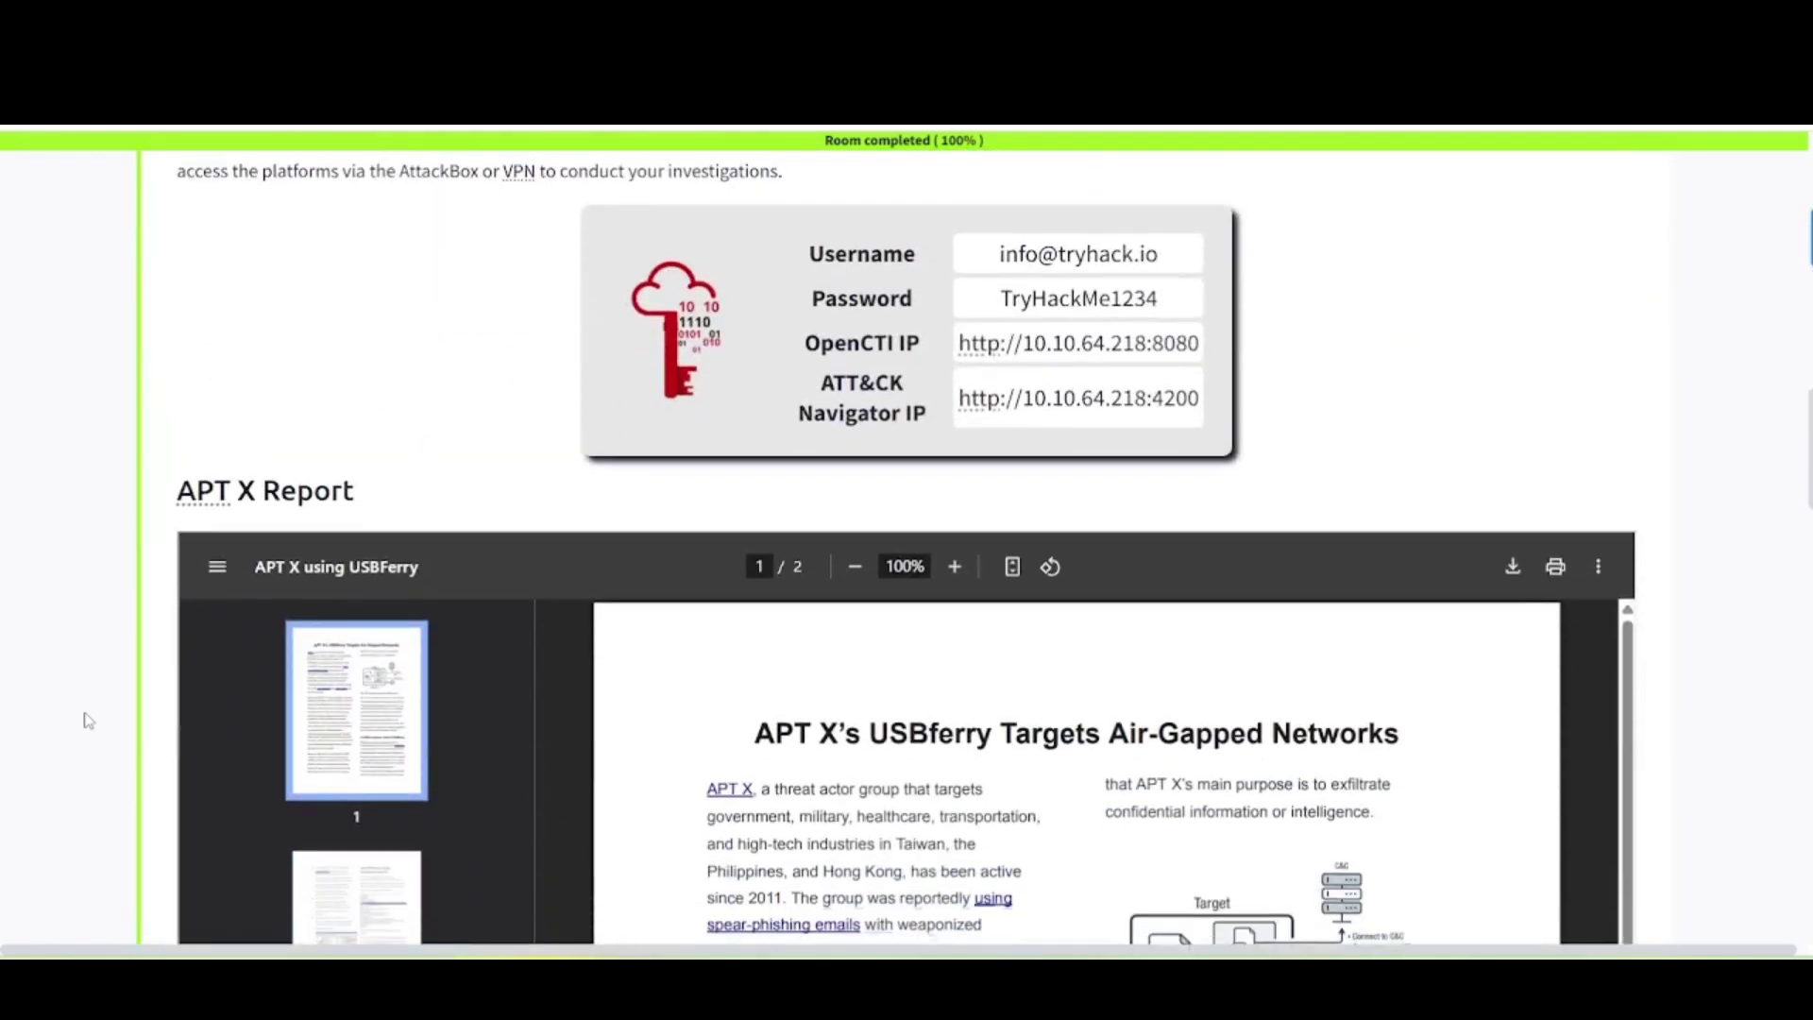